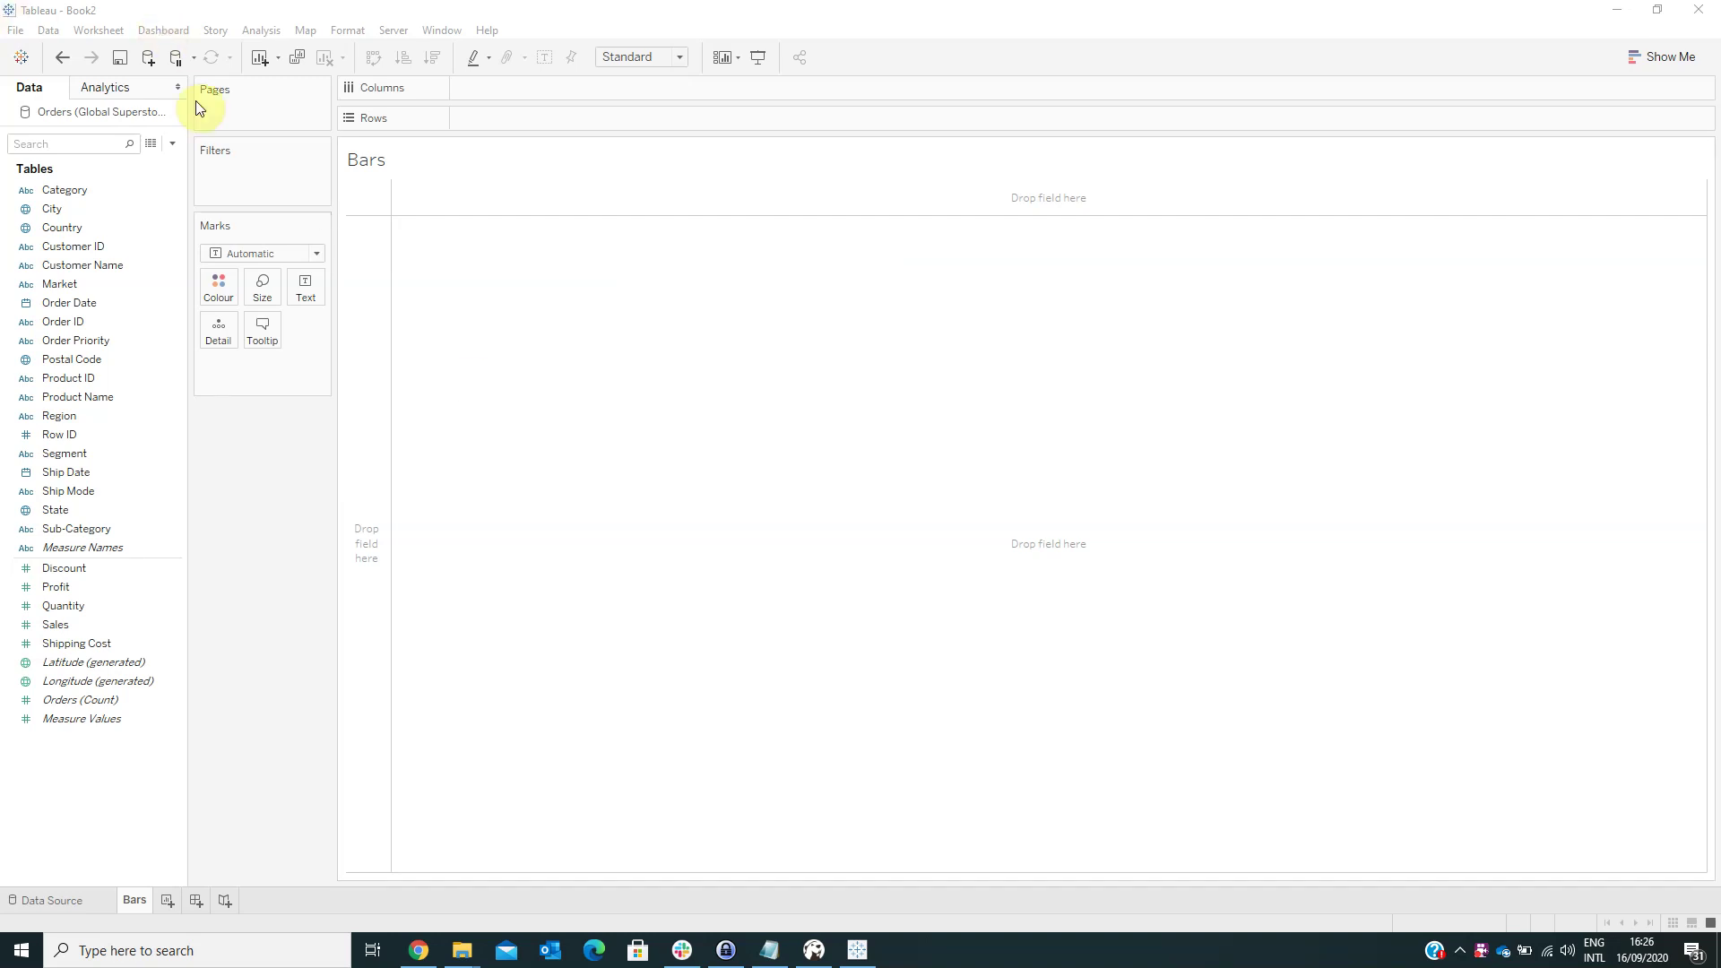
- Create a new String parameter named Select Level, restricted to a List of values
{"action": "left_click", "coordinate": [172, 143]}
{"action": "left_click", "coordinate": [154, 175]}
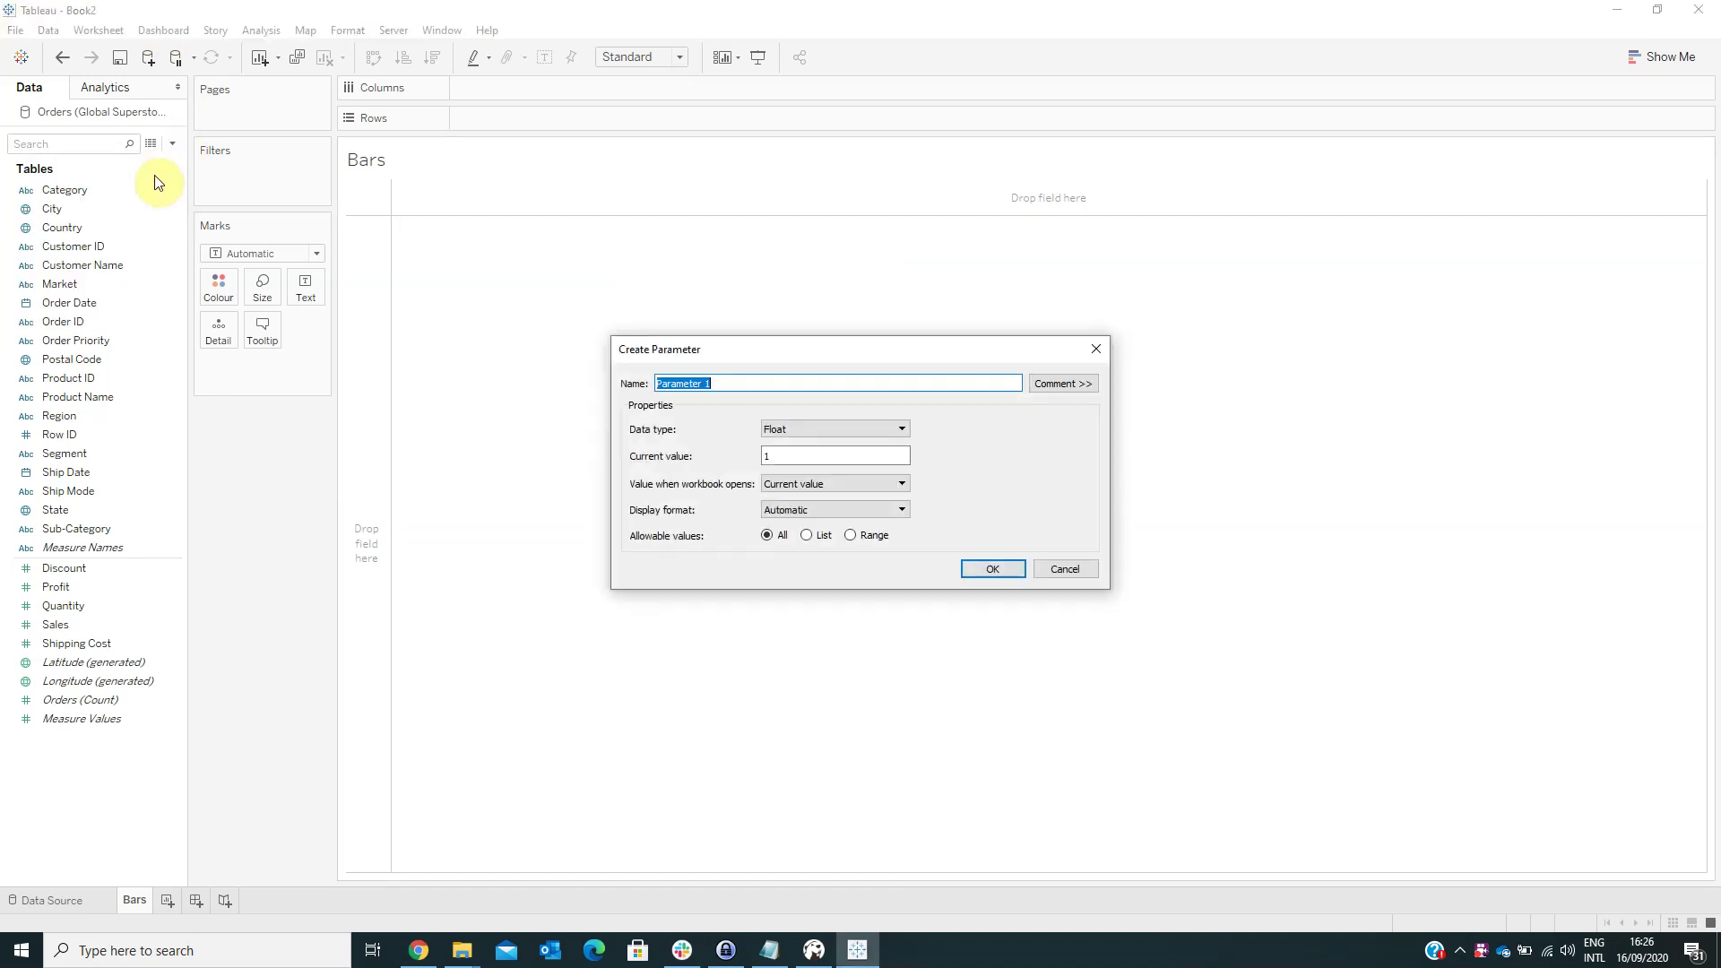
{"action": "type", "text": "Select e"}
{"action": "key", "text": "BackSpace"}
{"action": "type", "text": "Level"}
{"action": "left_click", "coordinate": [784, 429]}
{"action": "left_click", "coordinate": [791, 469]}
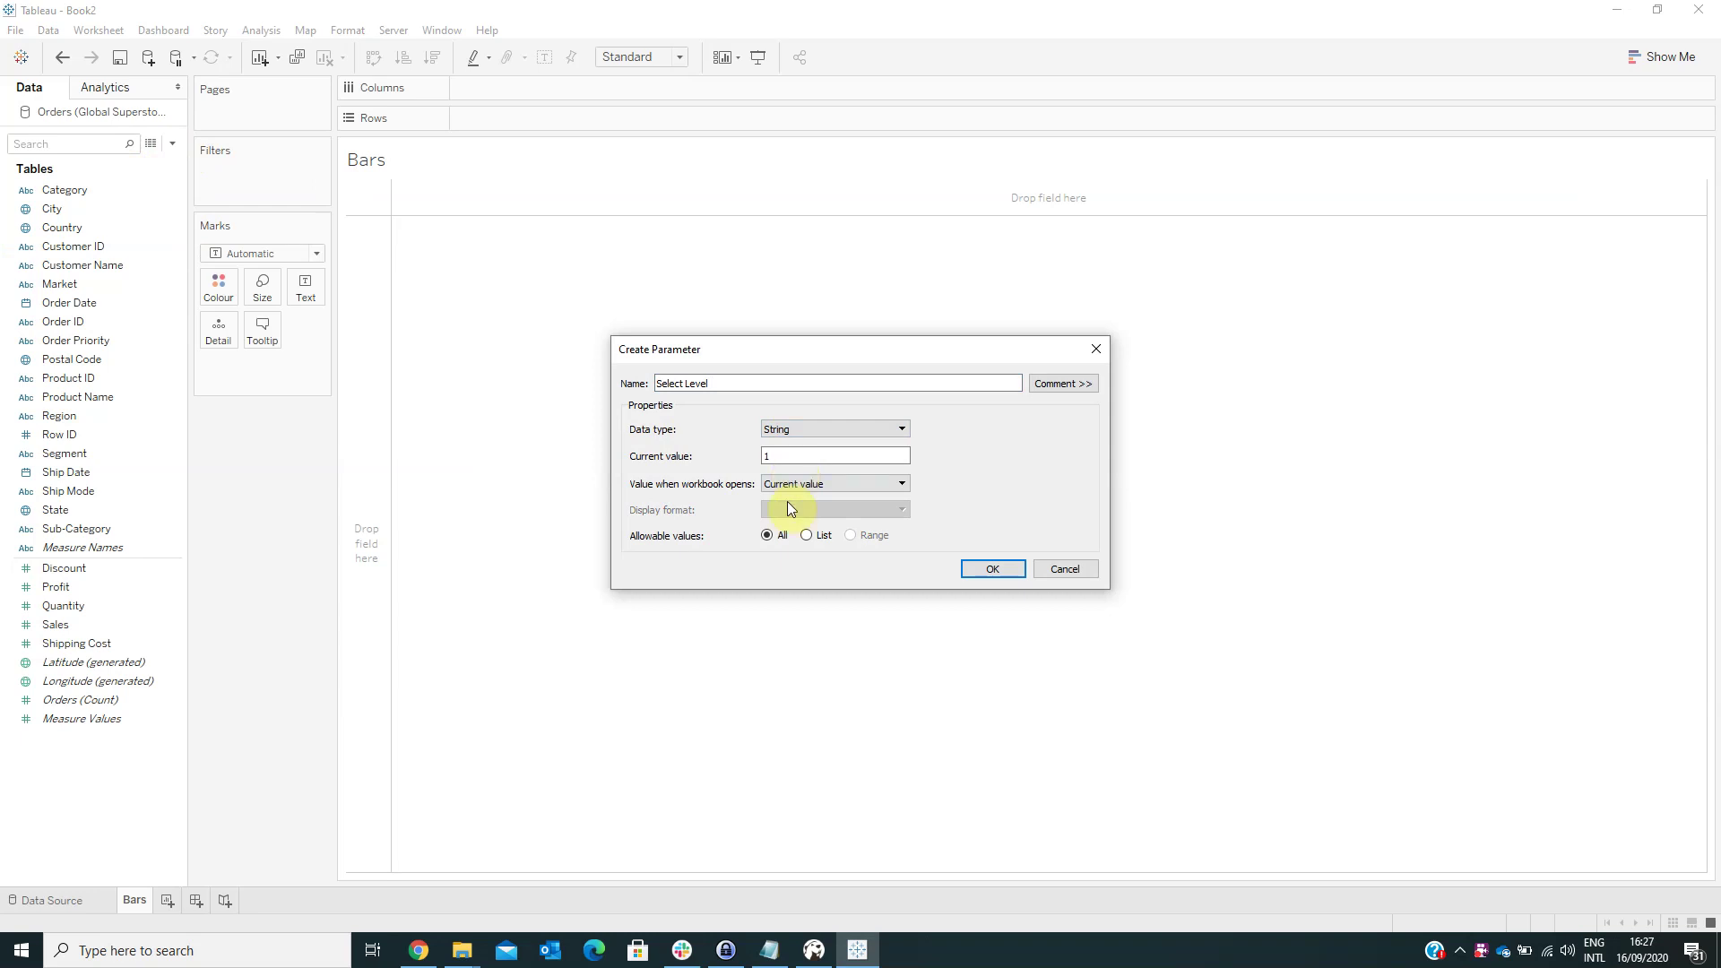
{"action": "left_click", "coordinate": [807, 535]}
- Enter the allowed values Category, Region, Subcategory, Segment and Ship Mode
{"action": "left_click", "coordinate": [686, 610]}
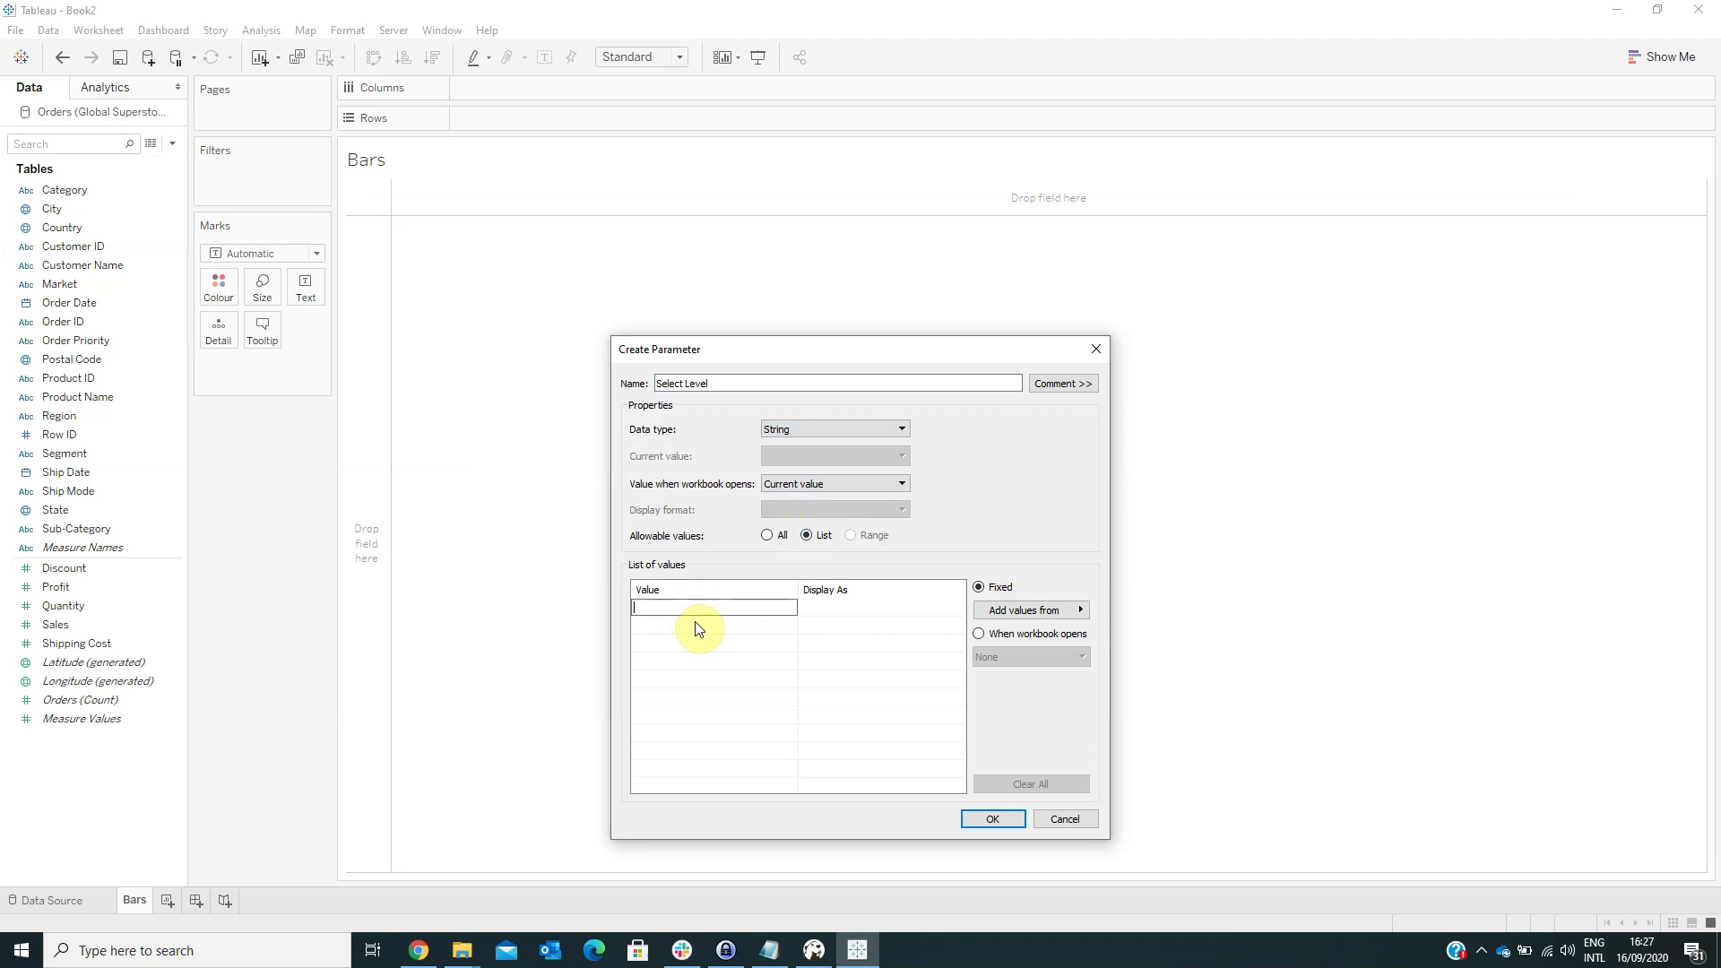
{"action": "type", "text": "Category"}
{"action": "left_click", "coordinate": [678, 630]}
{"action": "type", "text": "Region"}
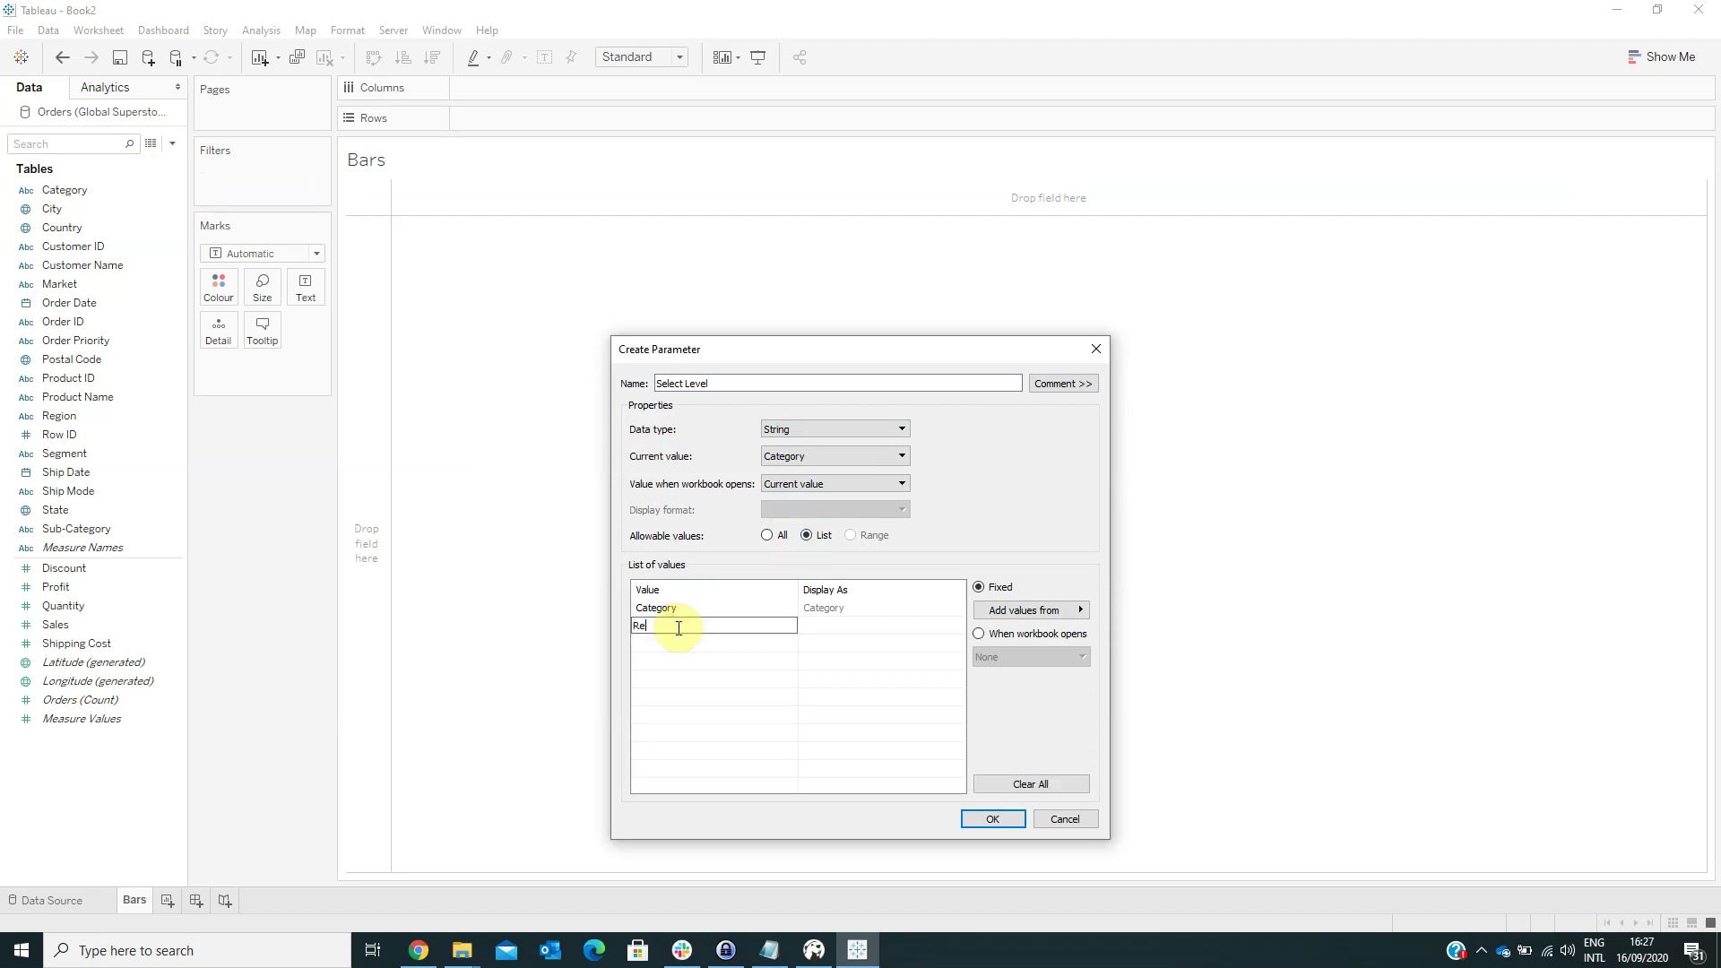
{"action": "left_click", "coordinate": [663, 645]}
{"action": "type", "text": "Subcate"}
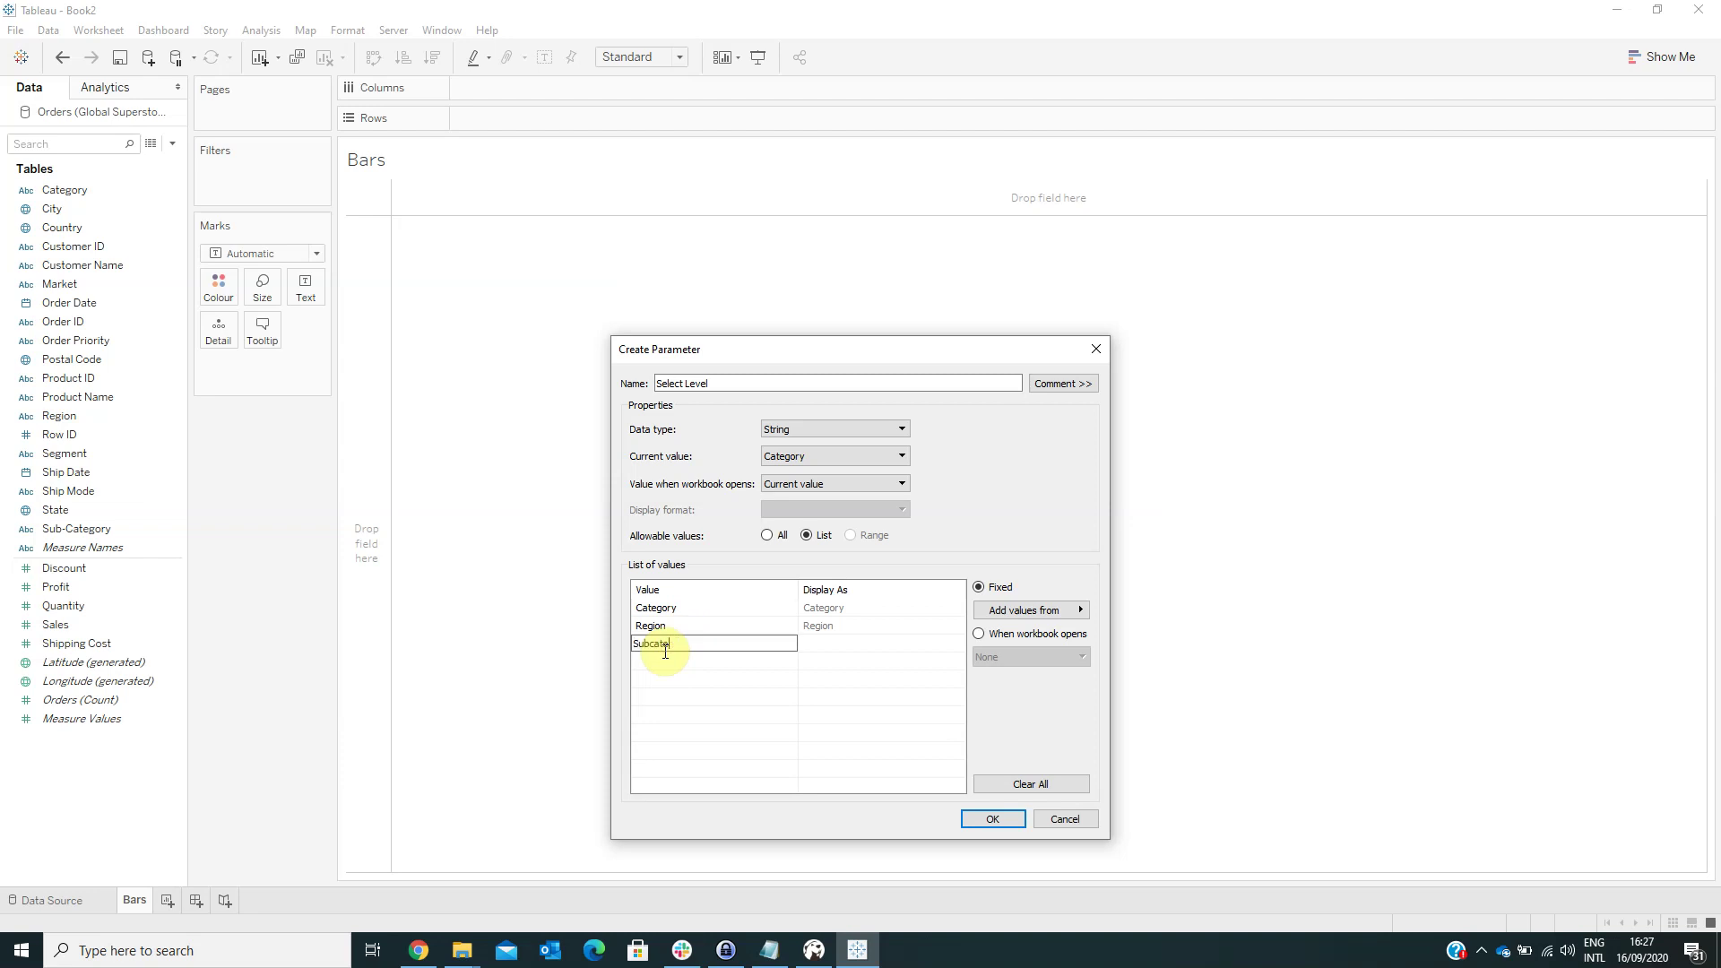
{"action": "type", "text": "gory"}
{"action": "key", "text": "Return"}
{"action": "left_click", "coordinate": [665, 662]}
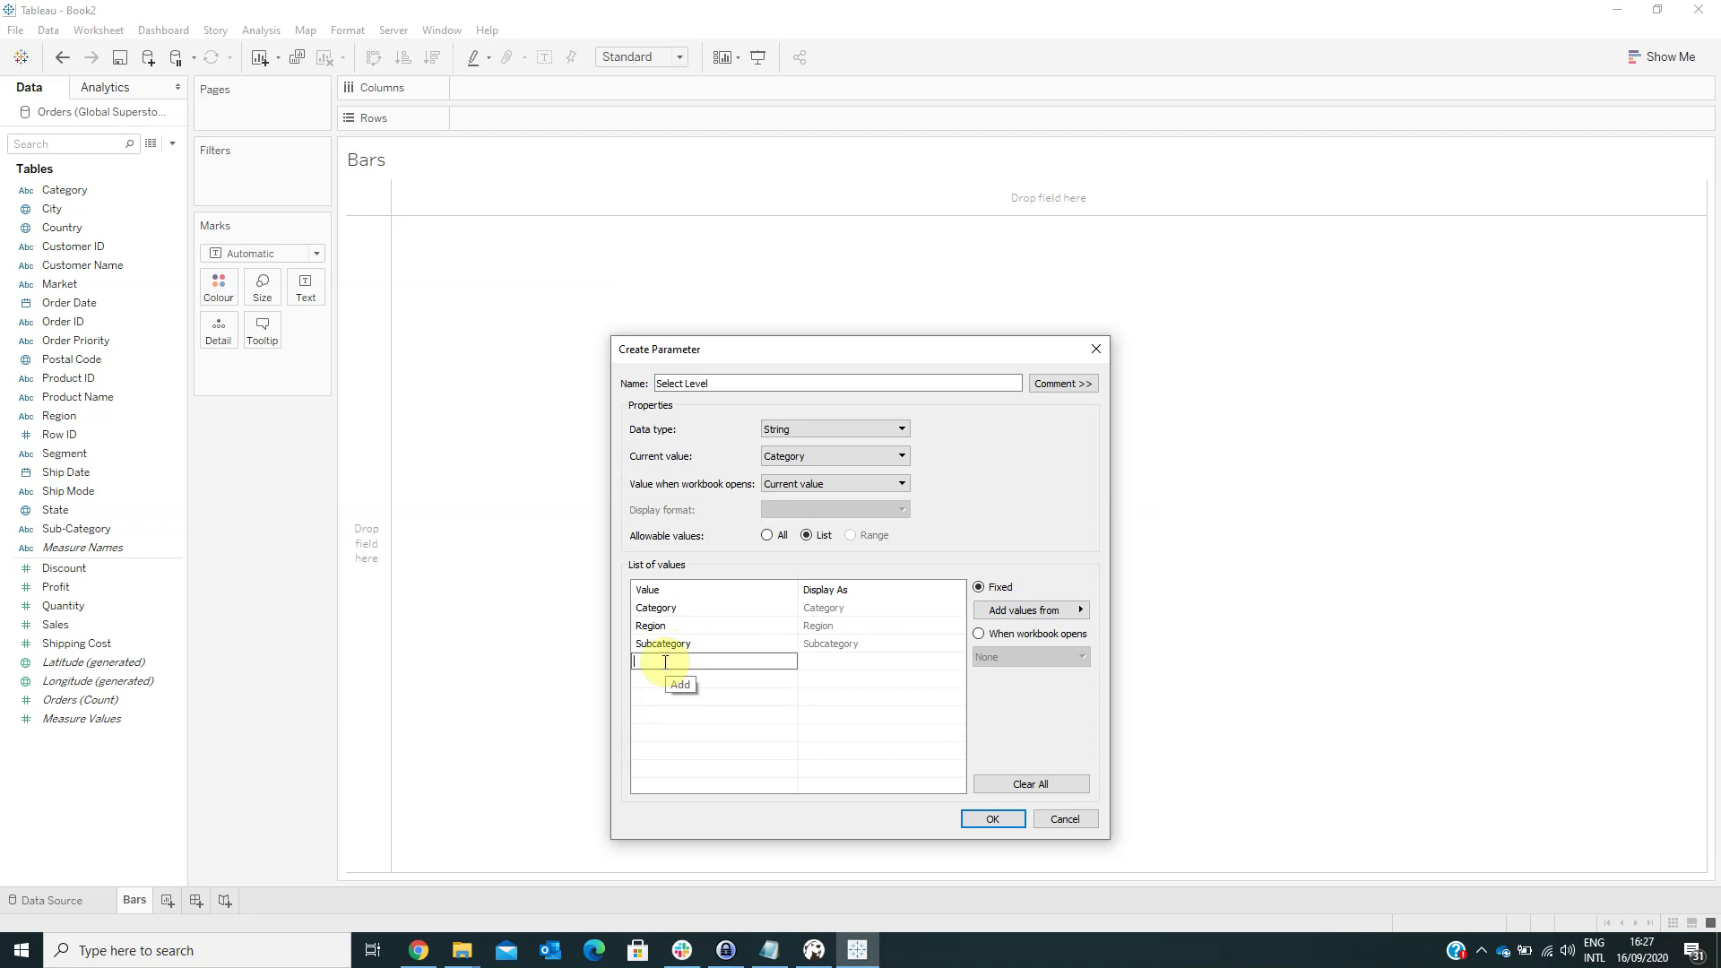
{"action": "type", "text": "Segment"}
{"action": "key", "text": "Return"}
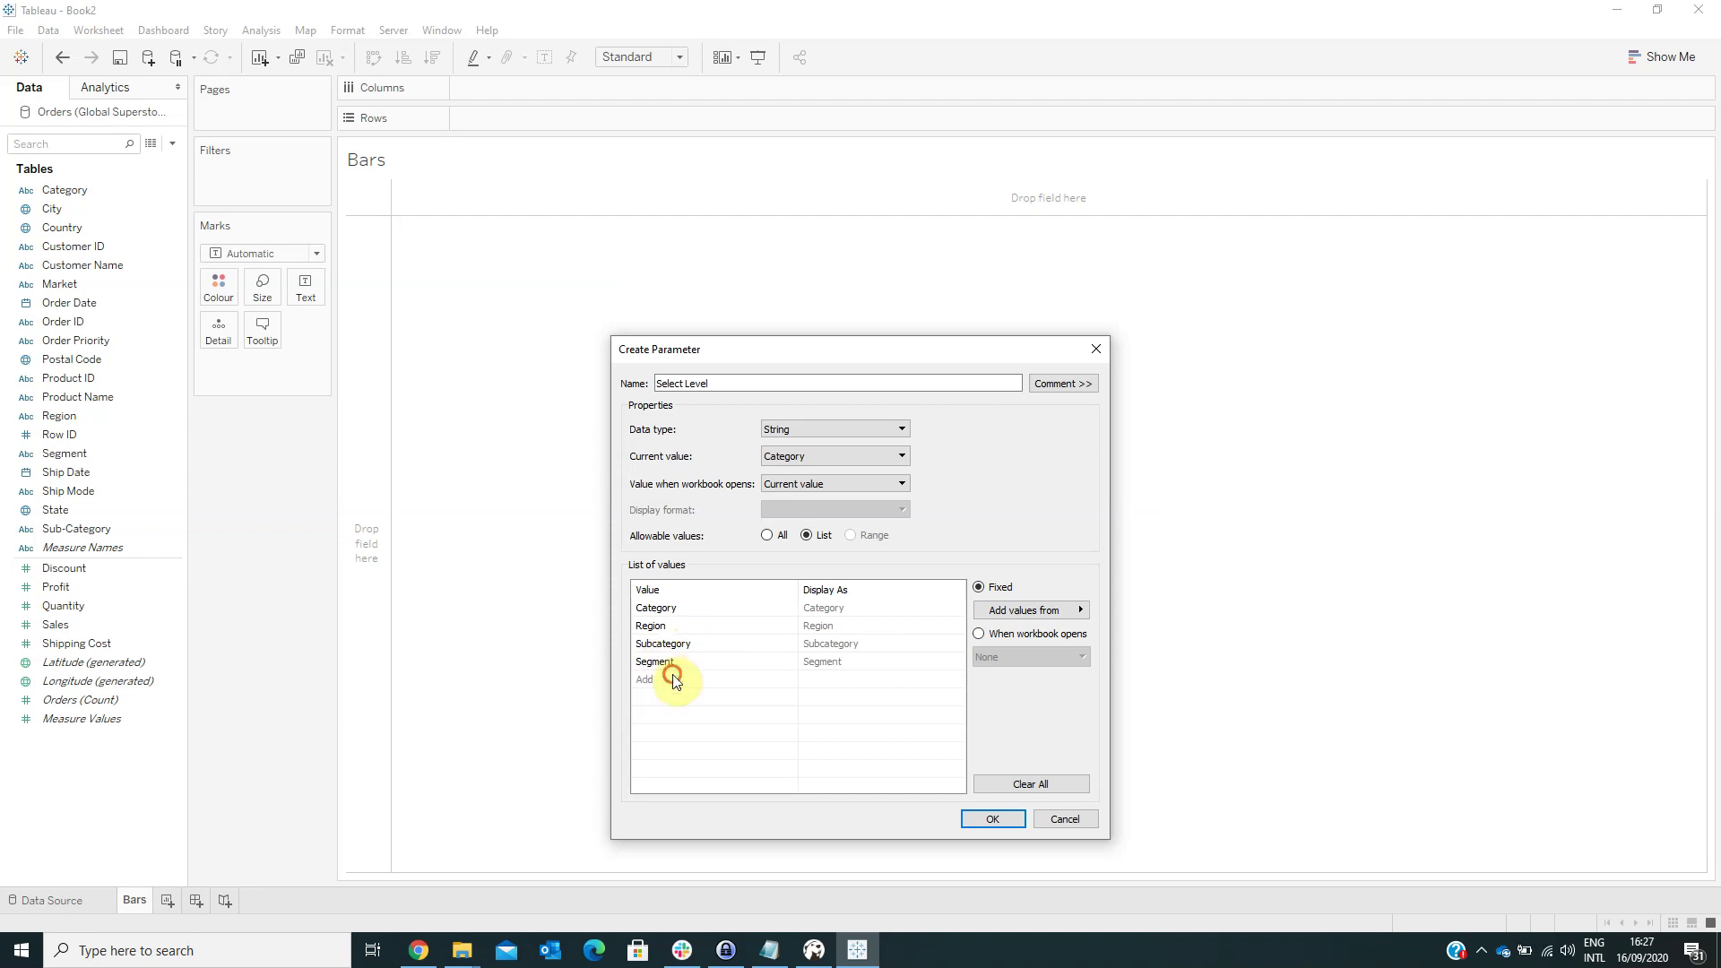
{"action": "type", "text": "Ship Mod"}
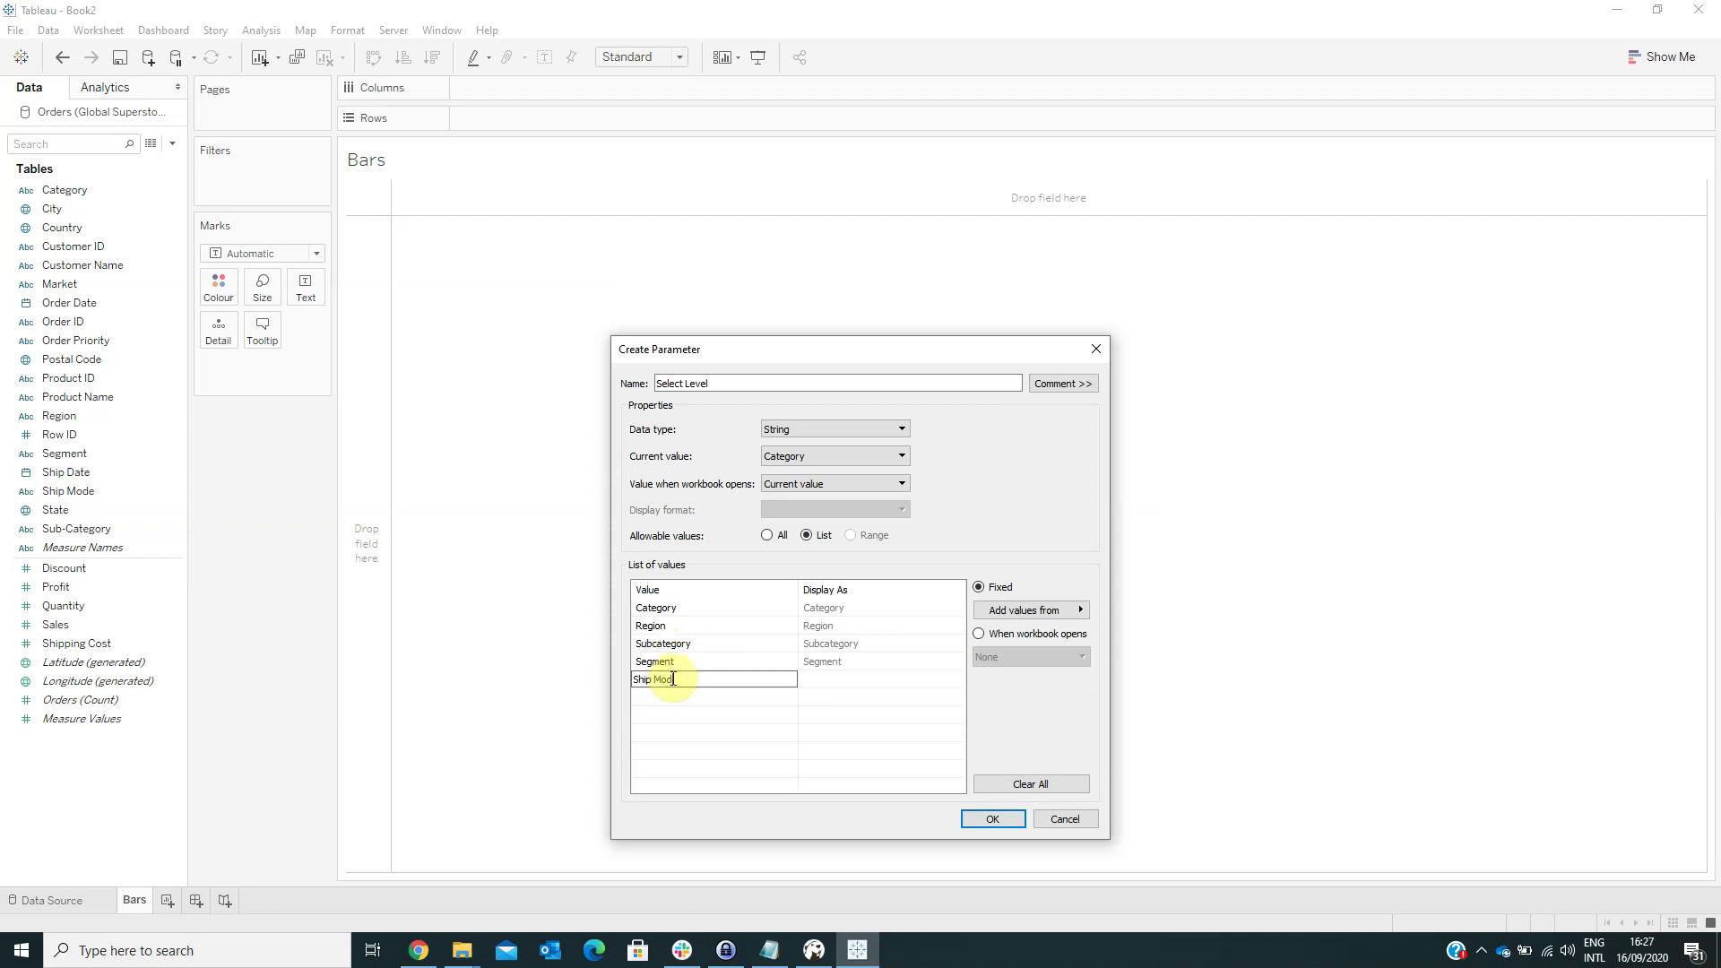
{"action": "type", "text": "e"}
{"action": "key", "text": "Return"}
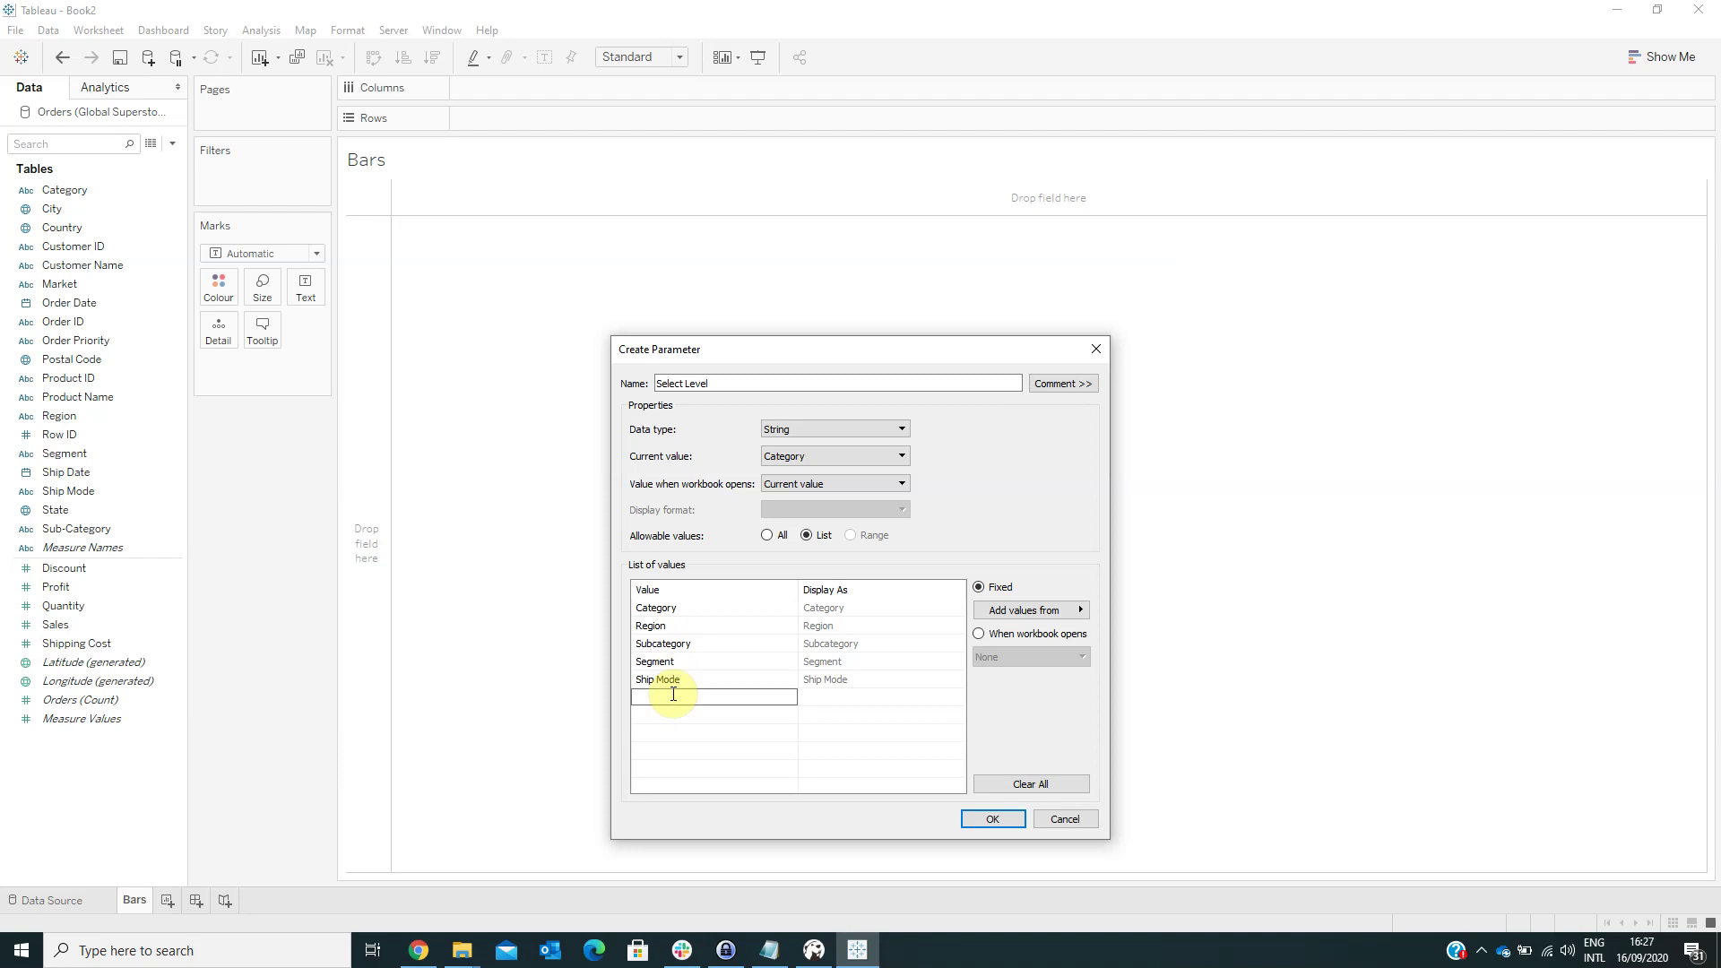
- Add State as the last value, save Select Level, and start a calculated field named 'Level of Detail field'
{"action": "type", "text": "State"}
{"action": "left_click", "coordinate": [992, 820]}
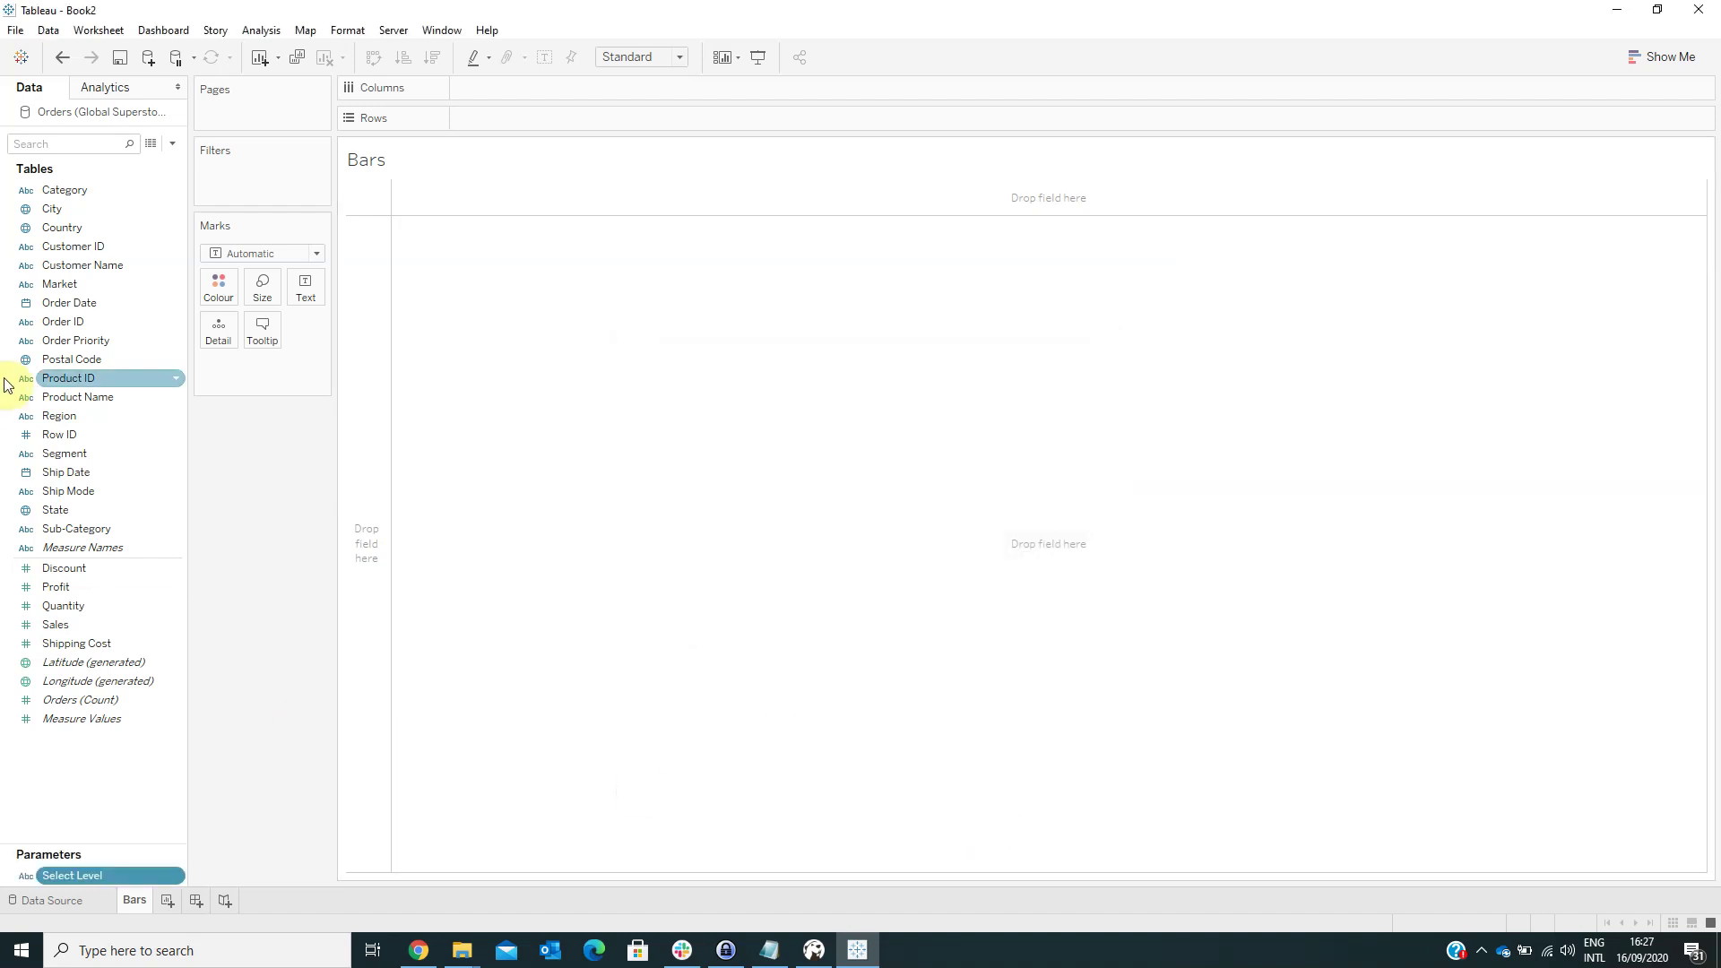
{"action": "left_click", "coordinate": [173, 144]}
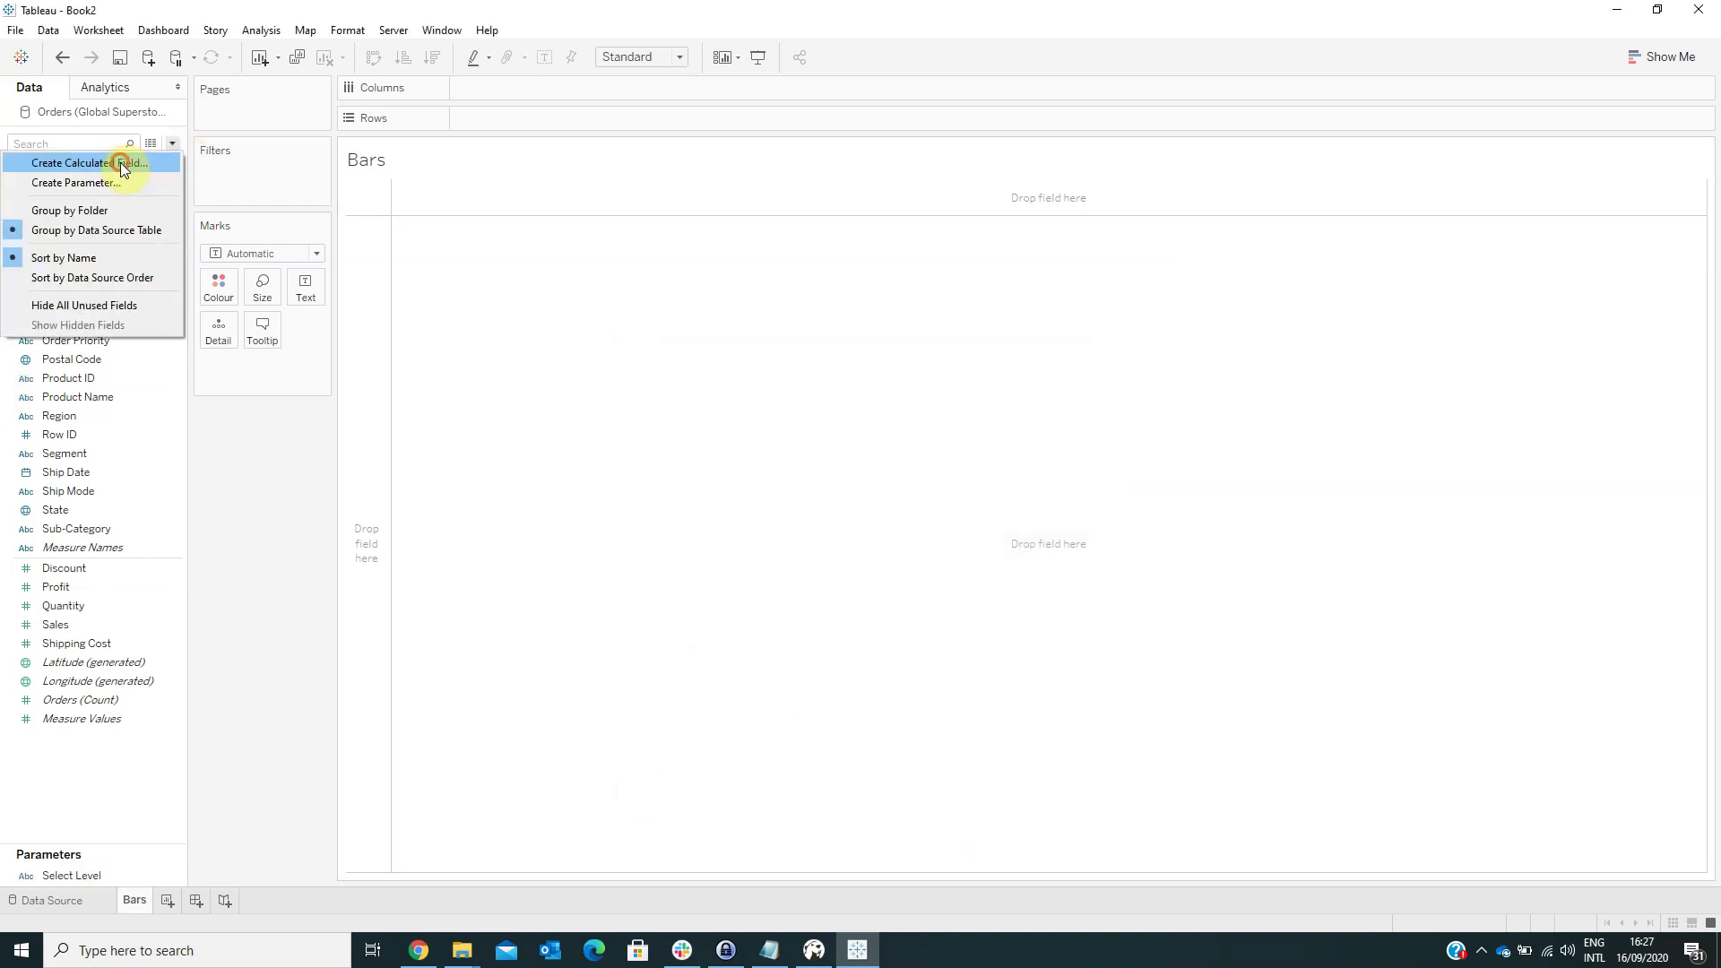
{"action": "left_click", "coordinate": [121, 162]}
{"action": "key", "text": "BackSpace"}
{"action": "type", "text": "Level of "}
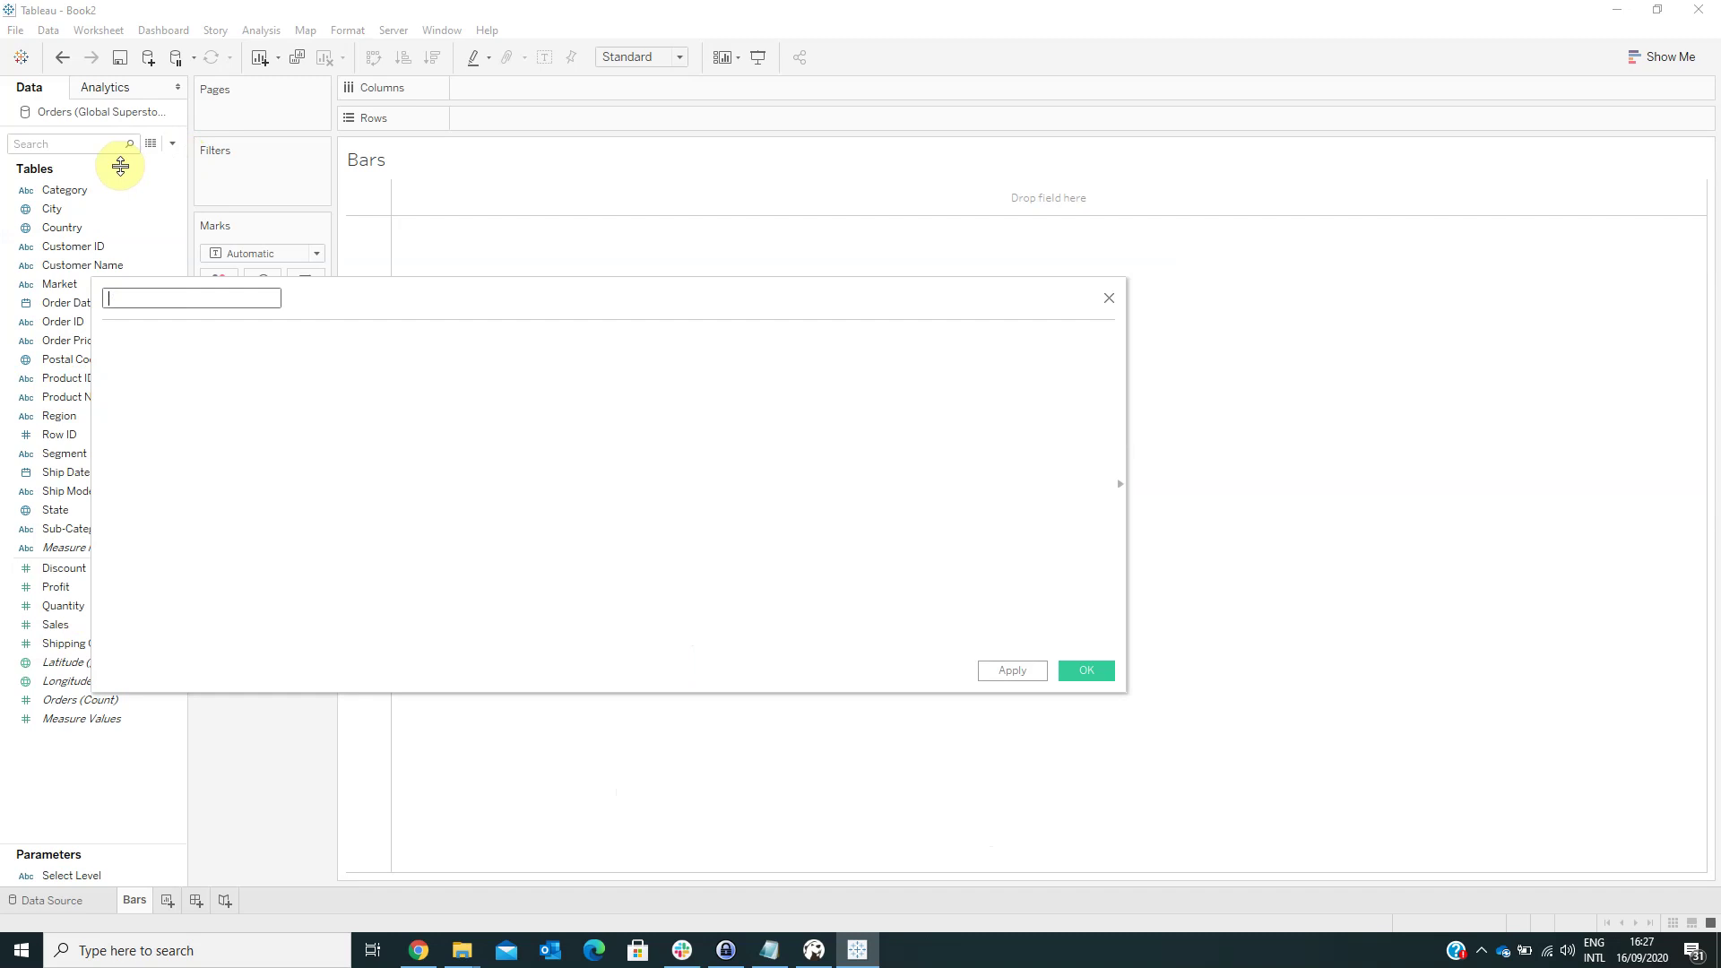
{"action": "type", "text": "Detail field"}
{"action": "key", "text": "Tab"}
- Begin CASE [Select Level], mapping 'Category' to [Category] and 'Subcategory' to [Sub-Category]
{"action": "type", "text": "case sele"}
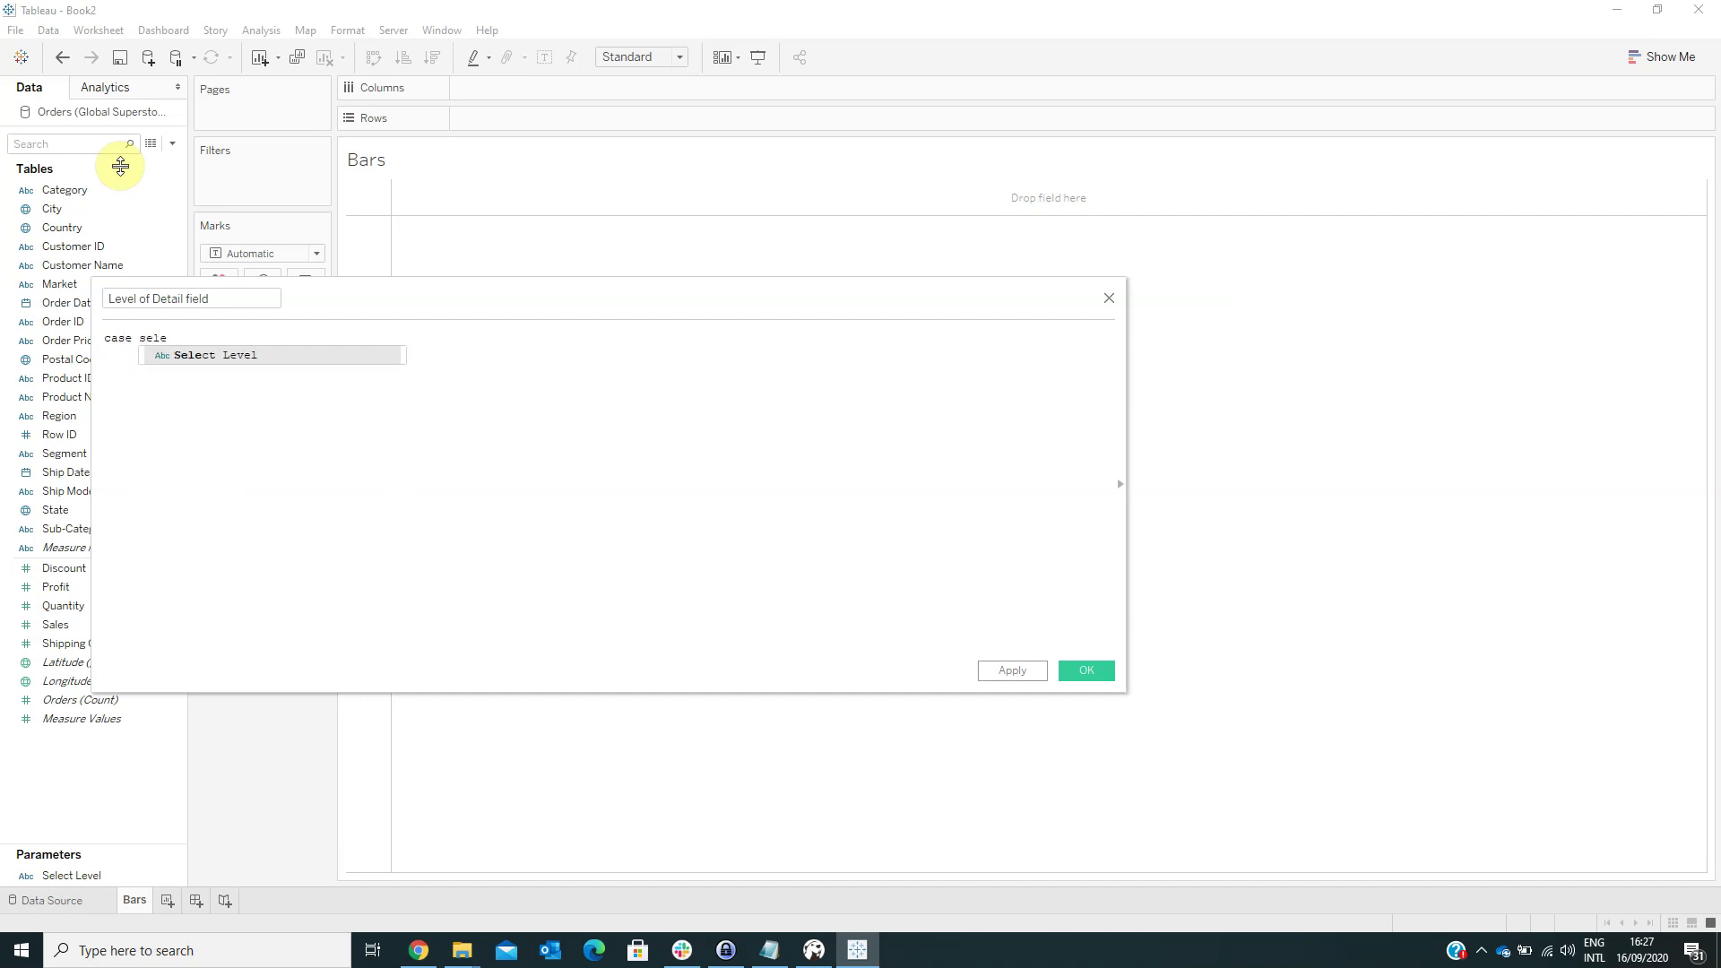
{"action": "key", "text": "Return"}
{"action": "key", "text": "Return"}
{"action": "type", "text": "wh"}
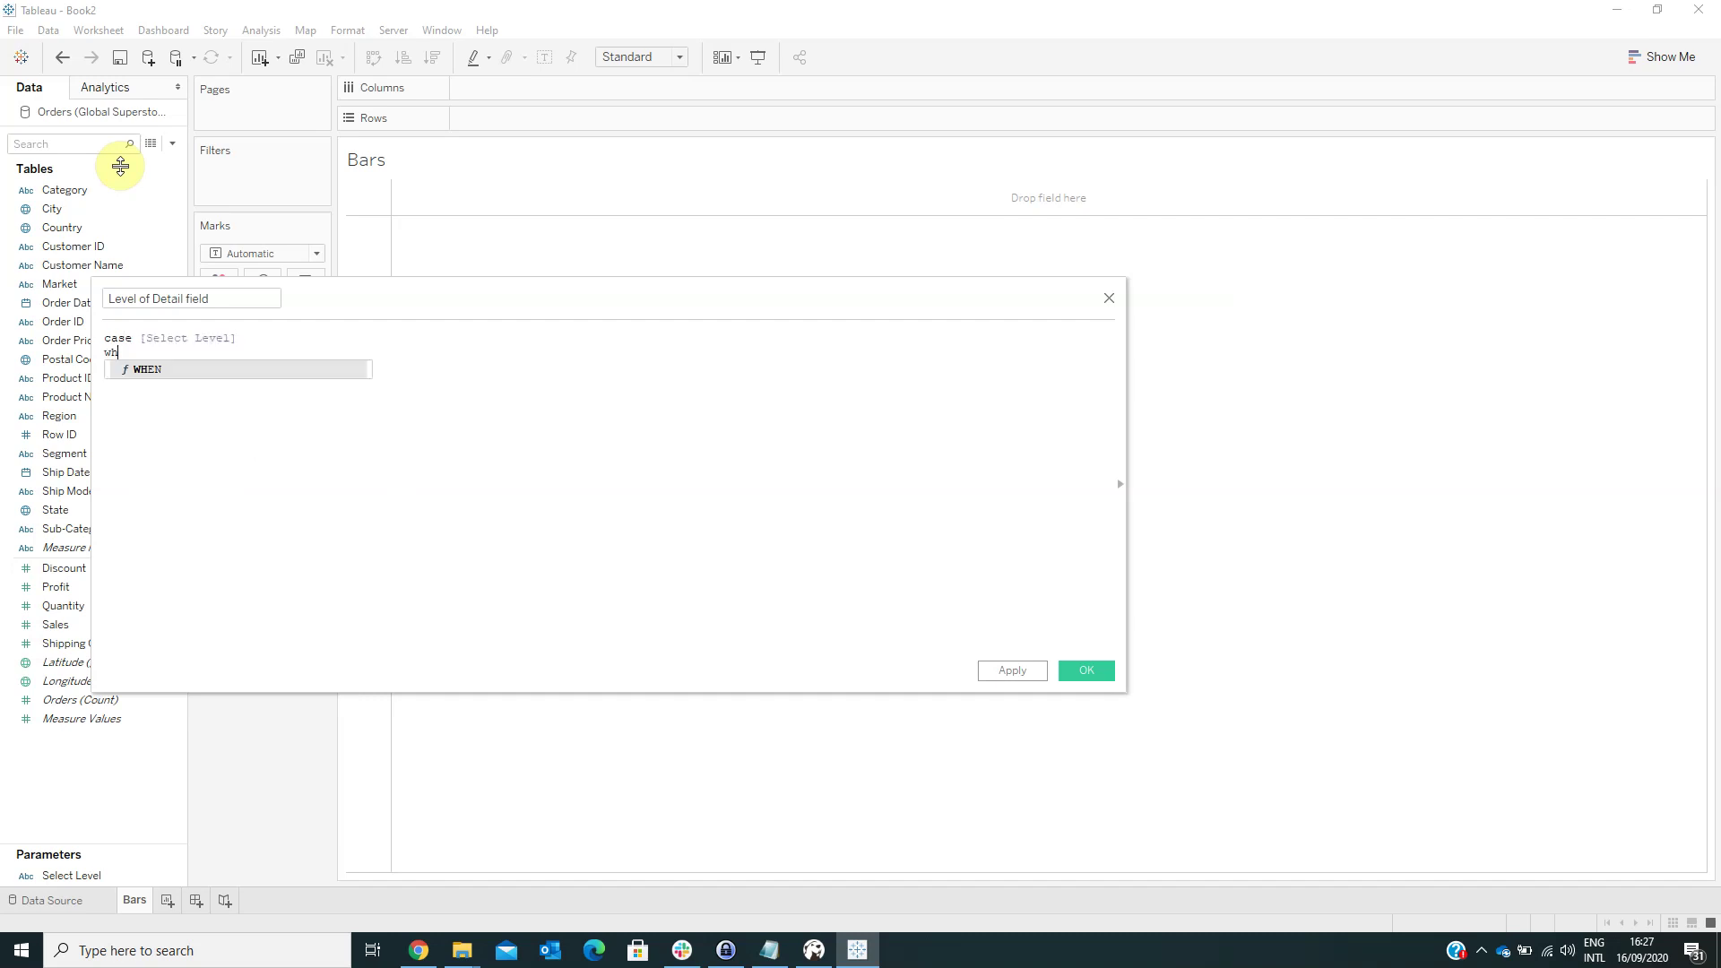
{"action": "type", "text": "en \"\""}
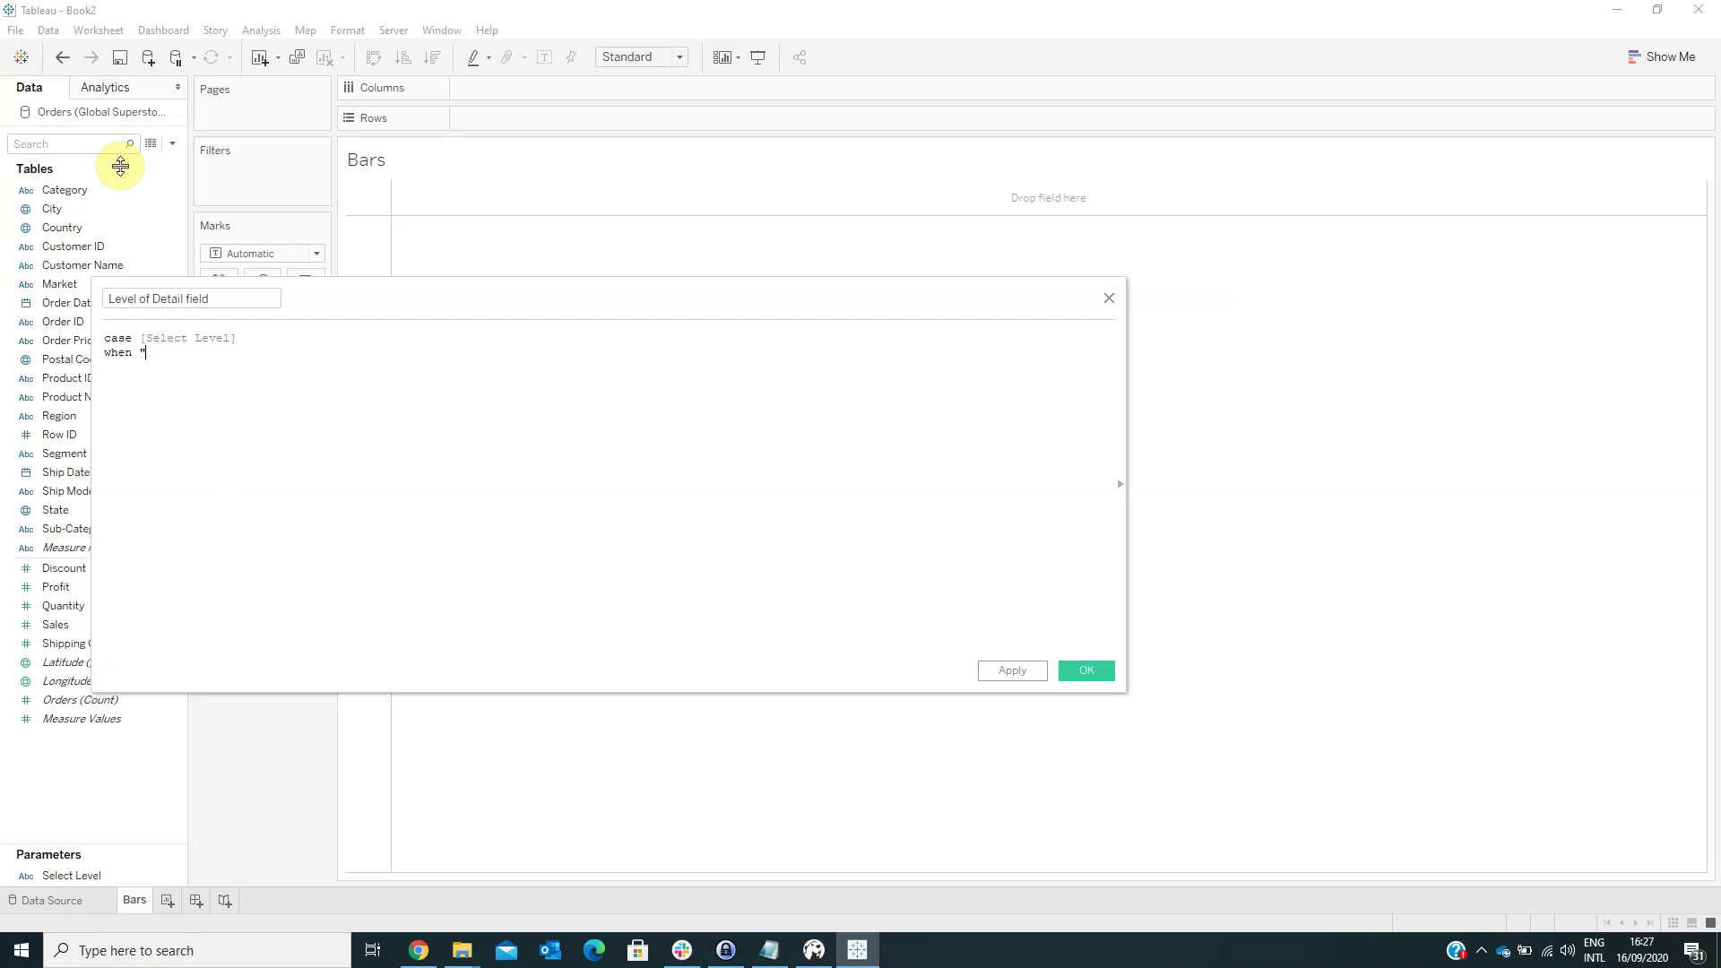
{"action": "key", "text": "BackSpace"}
{"action": "type", "text": "'Category' the ca"}
{"action": "key", "text": "BackSpace"}
{"action": "key", "text": "BackSpace"}
{"action": "key", "text": "BackSpace"}
{"action": "type", "text": "n "}
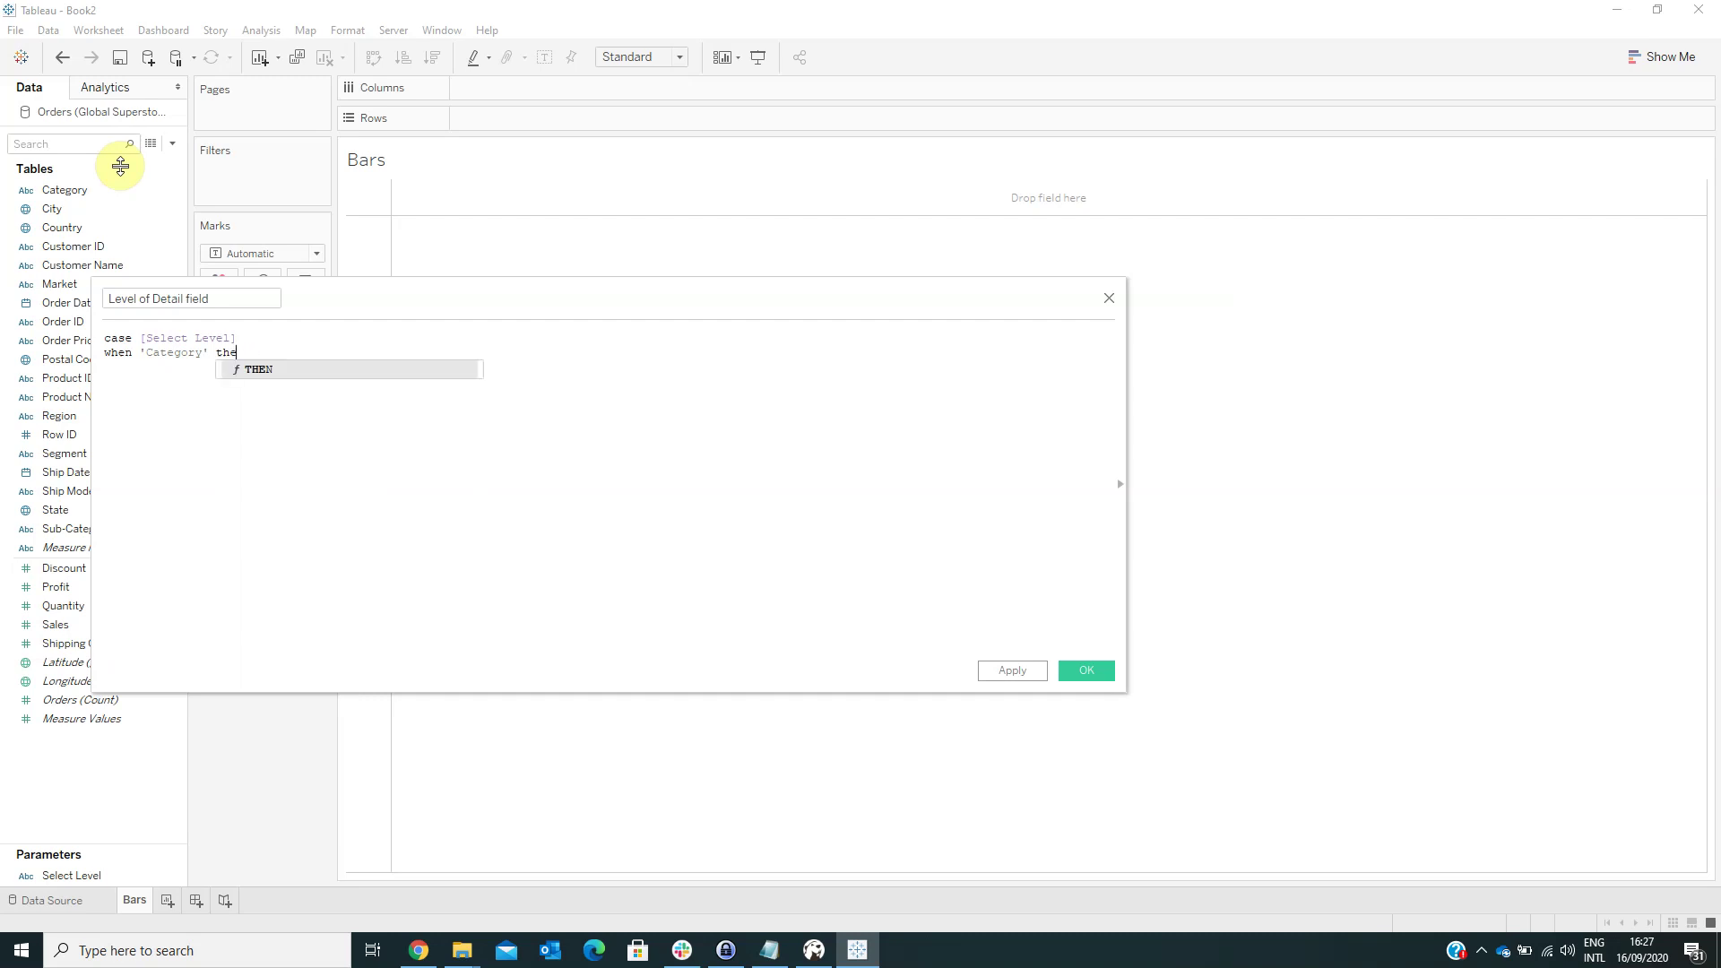
{"action": "type", "text": "cat"}
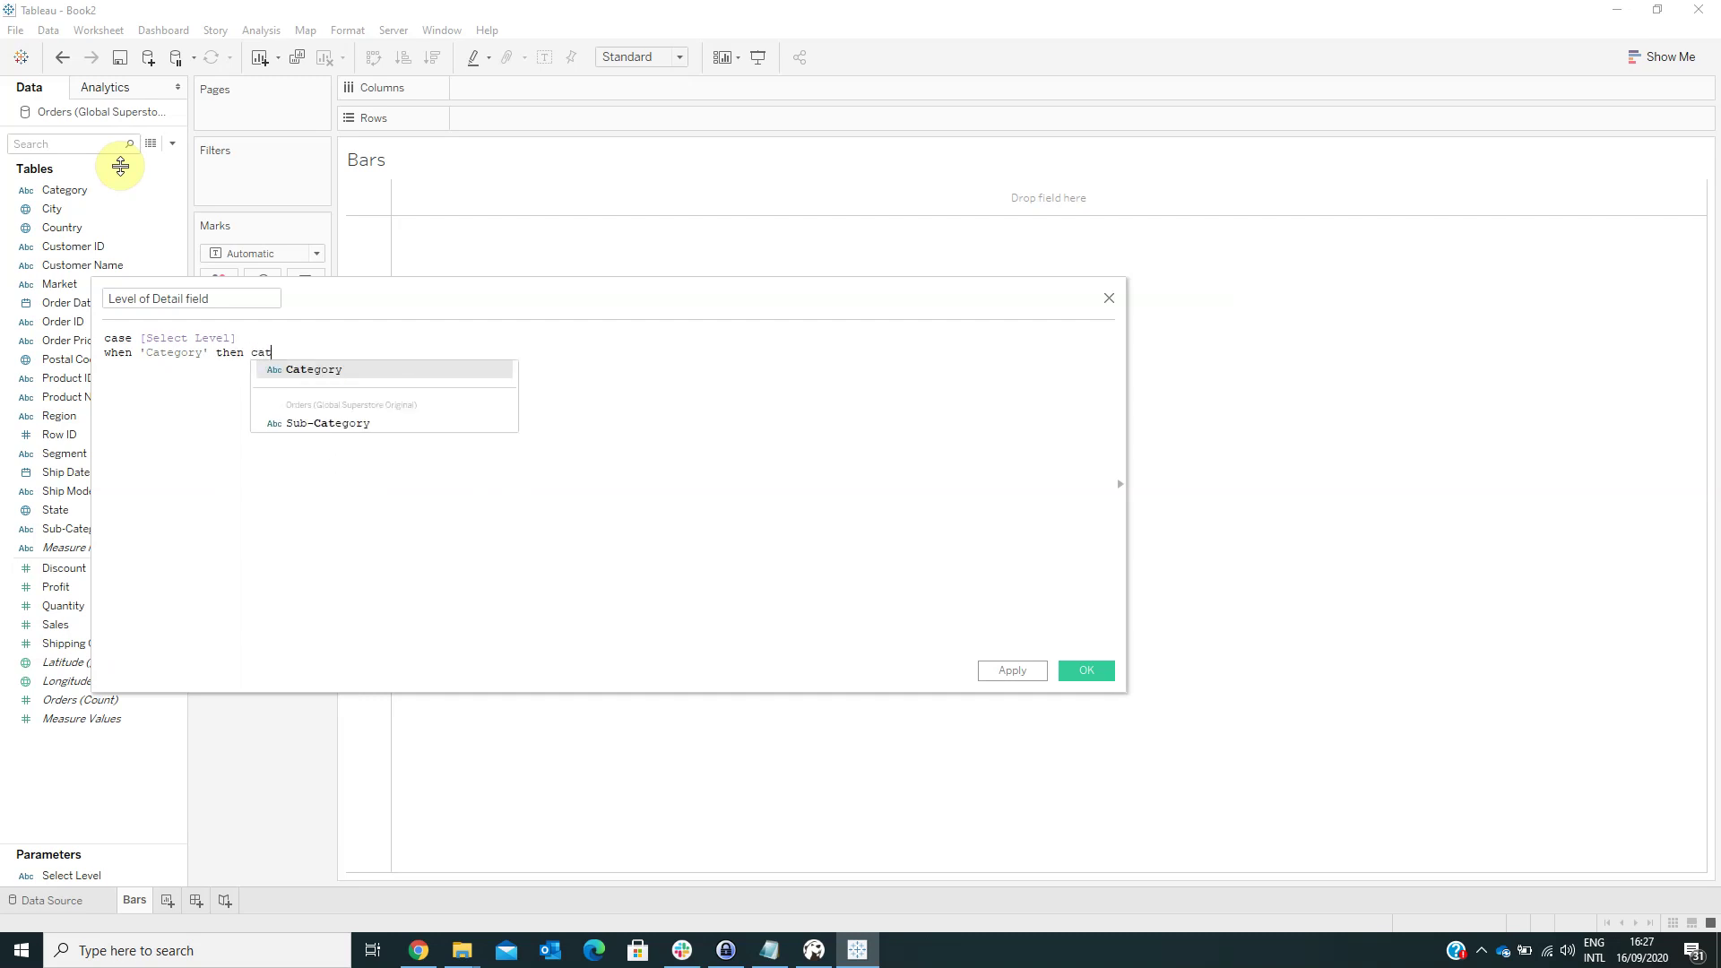
{"action": "key", "text": "Return"}
{"action": "key", "text": "Return"}
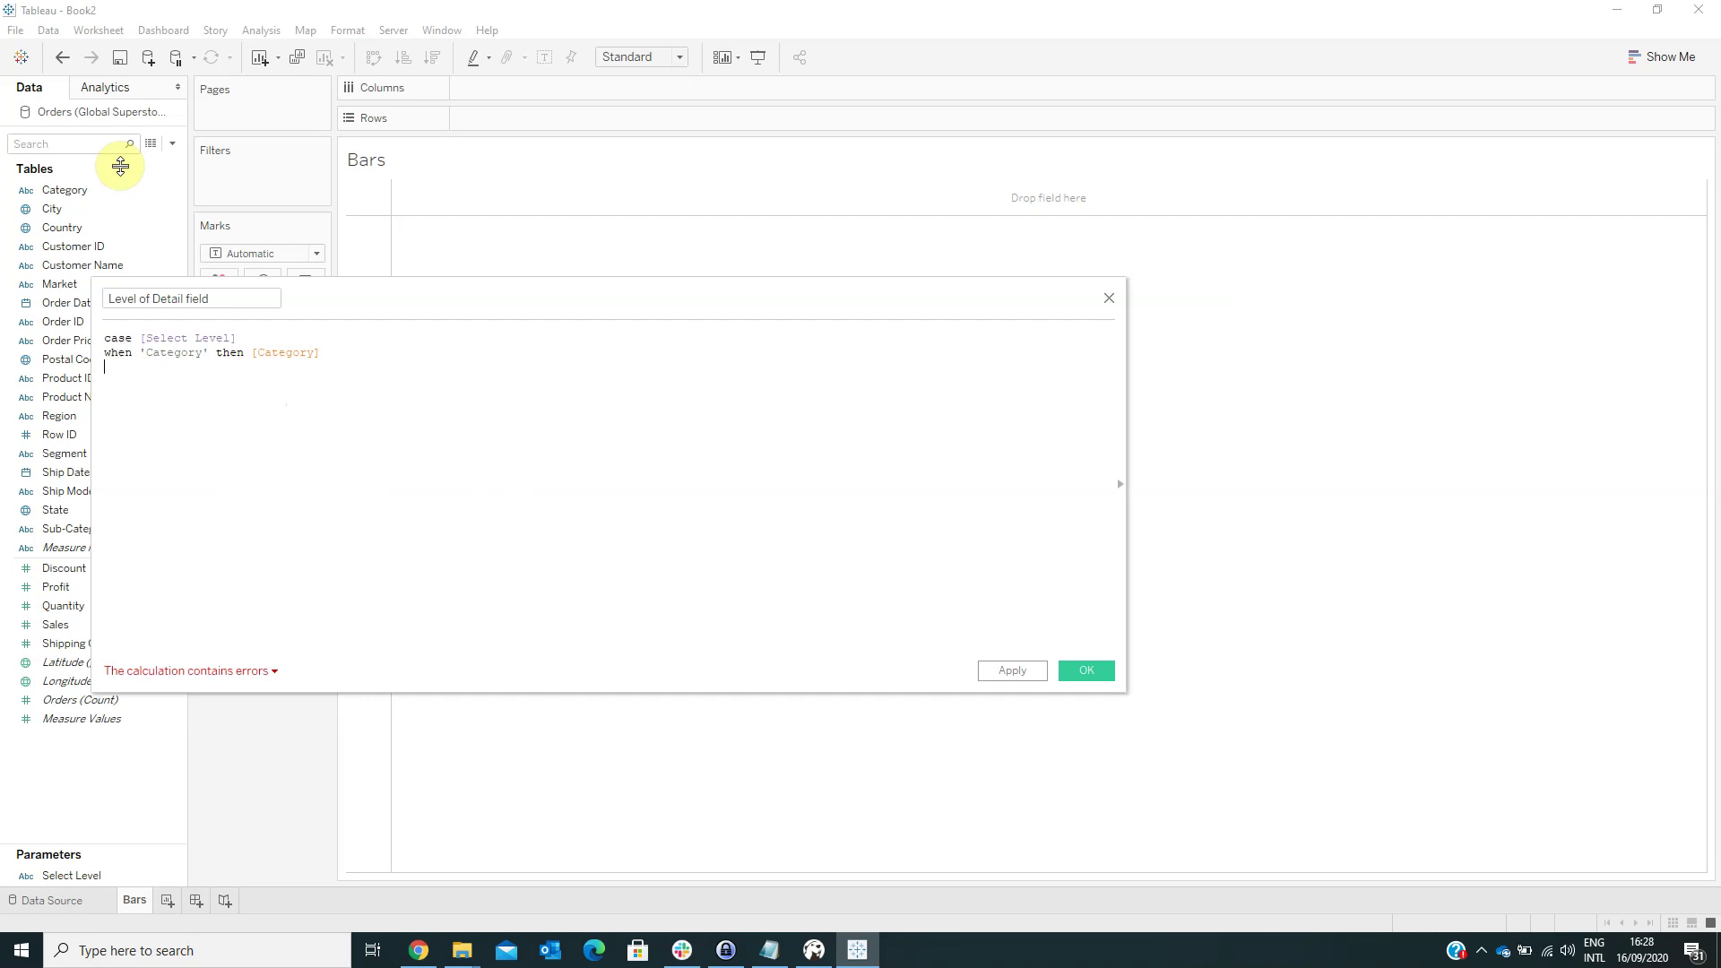
{"action": "type", "text": "when 'Subcategory'"}
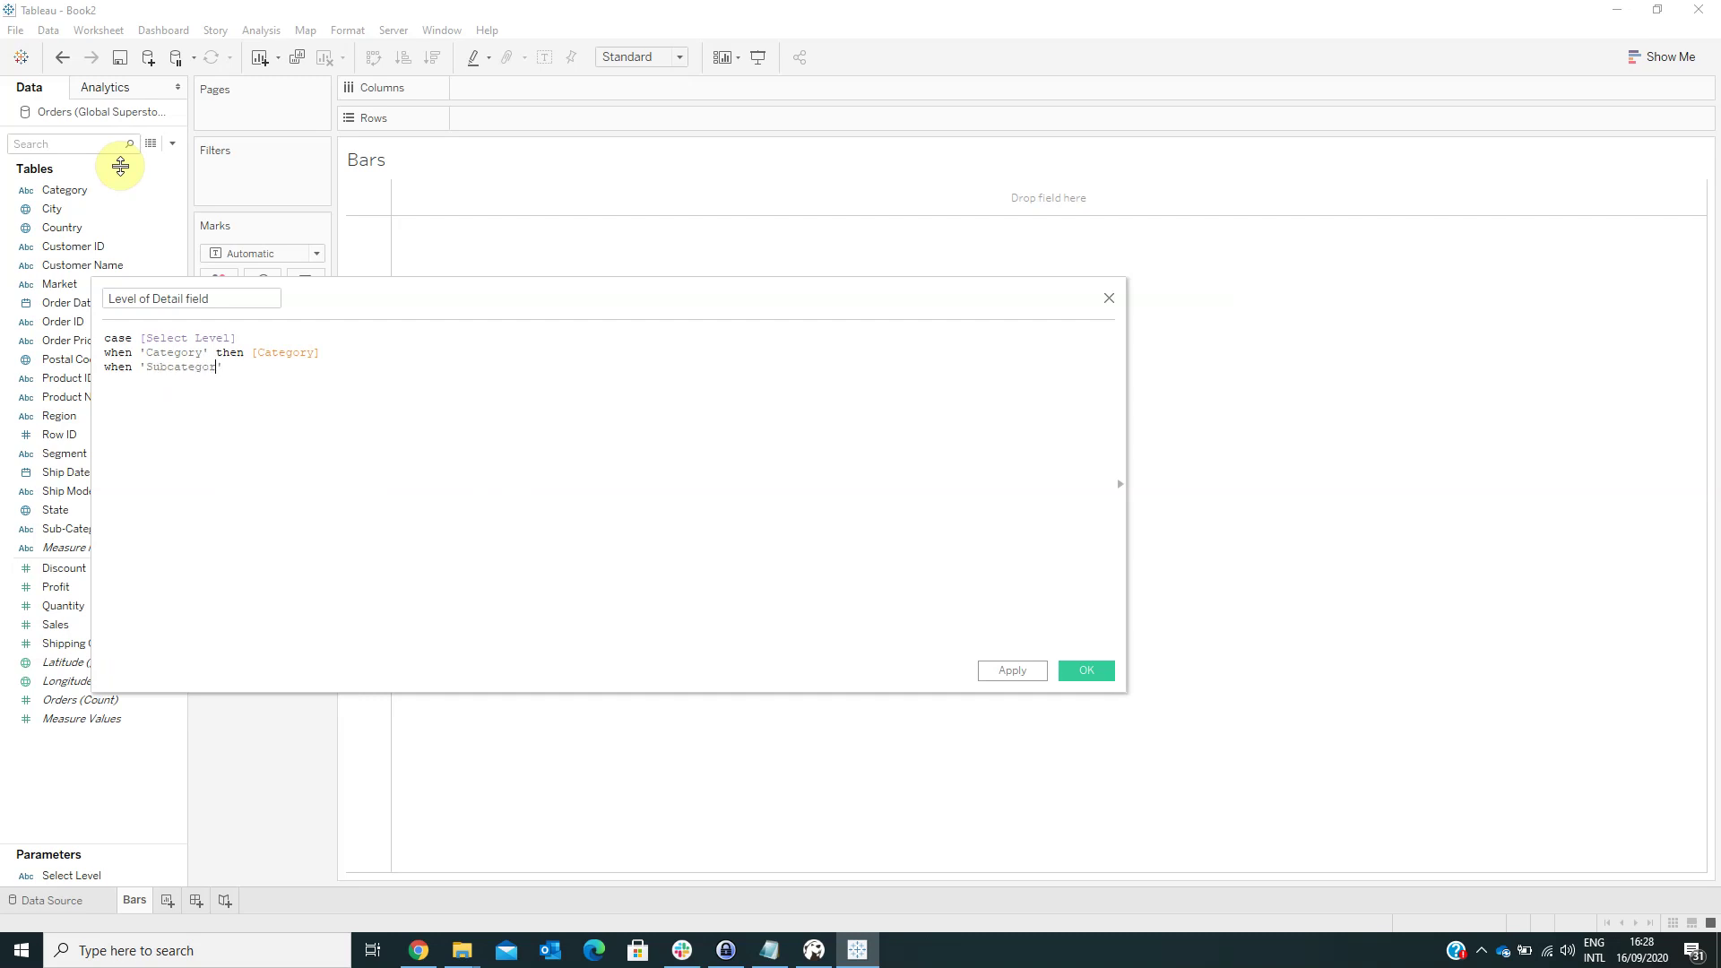
{"action": "type", "text": " then sub"}
{"action": "key", "text": "Return"}
- Add formula lines mapping 'Region' to [Region] and 'State' to [State]
{"action": "type", "text": "when ''Regio"}
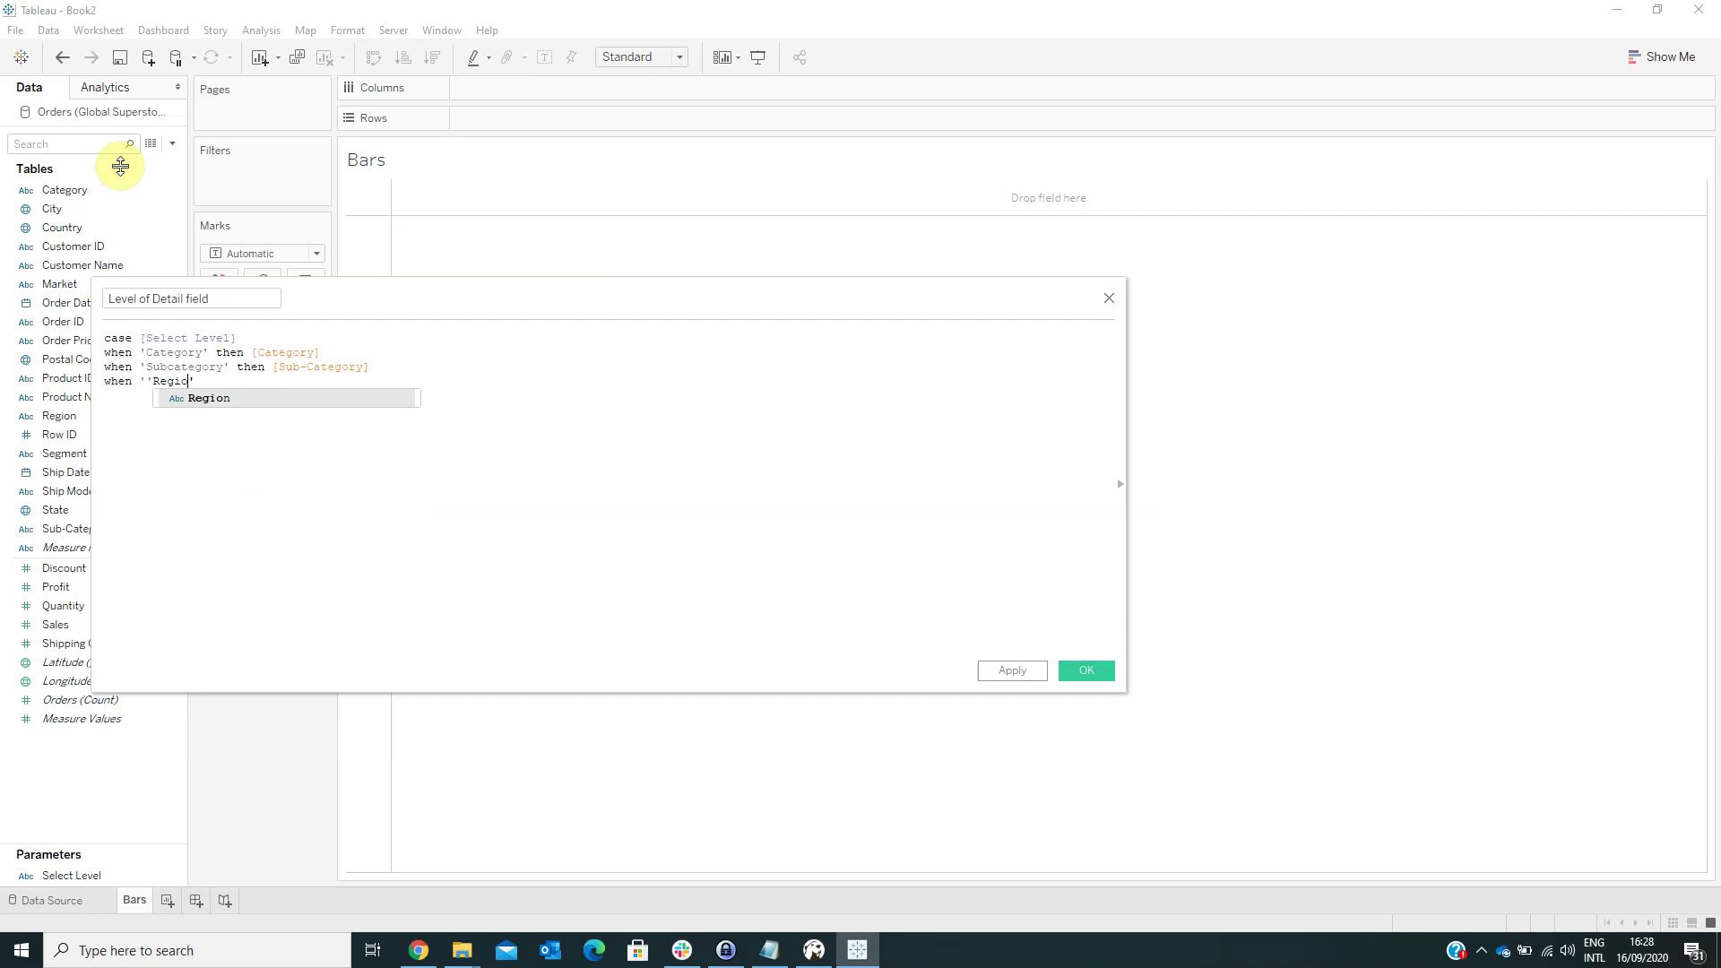
{"action": "type", "text": "n' then reg"}
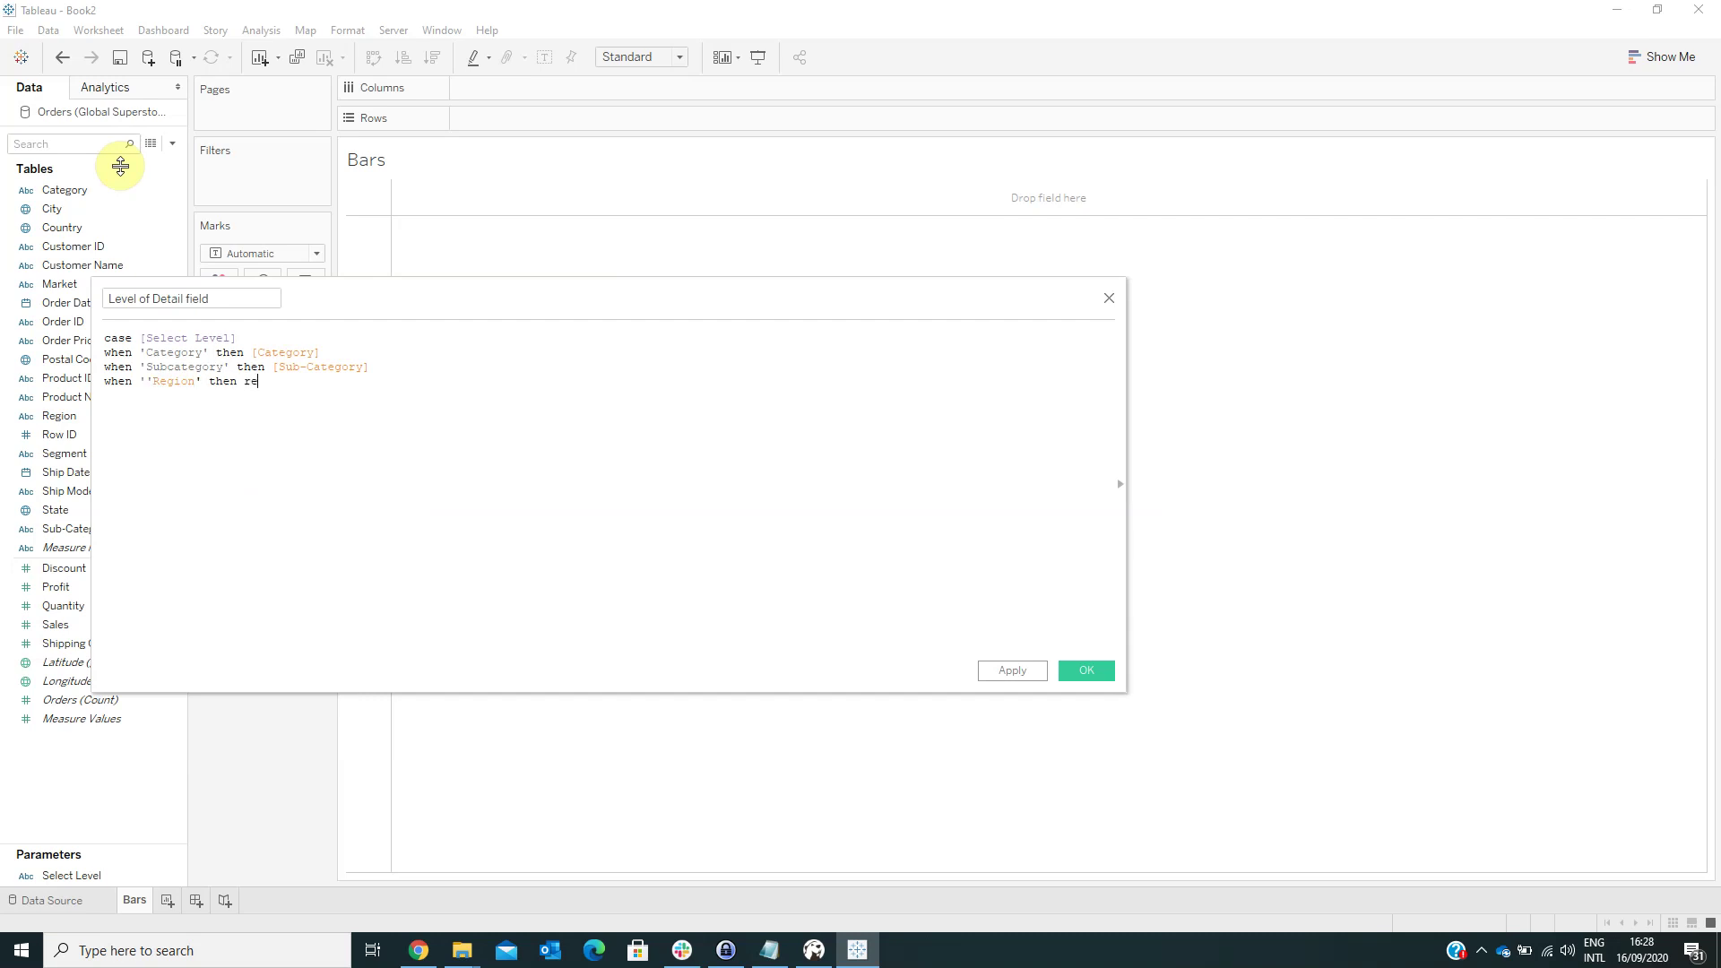
{"action": "key", "text": "BackSpace"}
{"action": "key", "text": "BackSpace"}
{"action": "key", "text": "BackSpace"}
{"action": "key", "text": "BackSpace"}
{"action": "key", "text": "BackSpace"}
{"action": "key", "text": "BackSpace"}
{"action": "key", "text": "BackSpace"}
{"action": "key", "text": "BackSpace"}
{"action": "key", "text": "BackSpace"}
{"action": "key", "text": "BackSpace"}
{"action": "key", "text": "BackSpace"}
{"action": "key", "text": "BackSpace"}
{"action": "key", "text": "BackSpace"}
{"action": "key", "text": "BackSpace"}
{"action": "key", "text": "BackSpace"}
{"action": "key", "text": "BackSpace"}
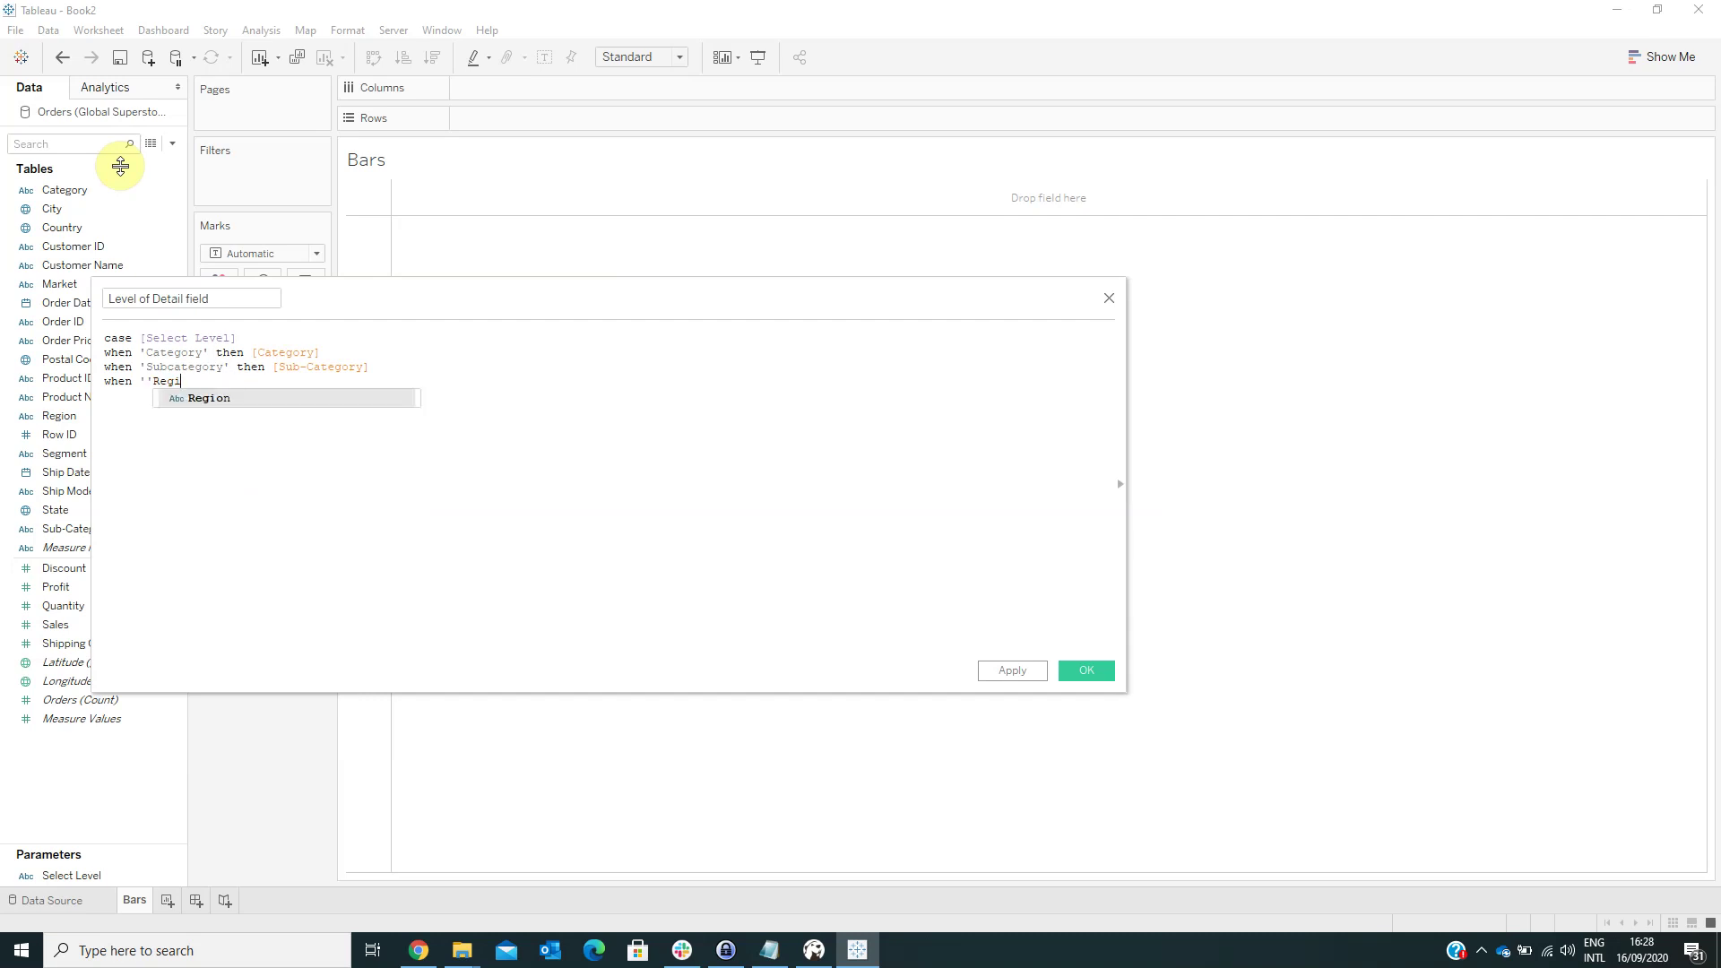
{"action": "type", "text": "Region"}
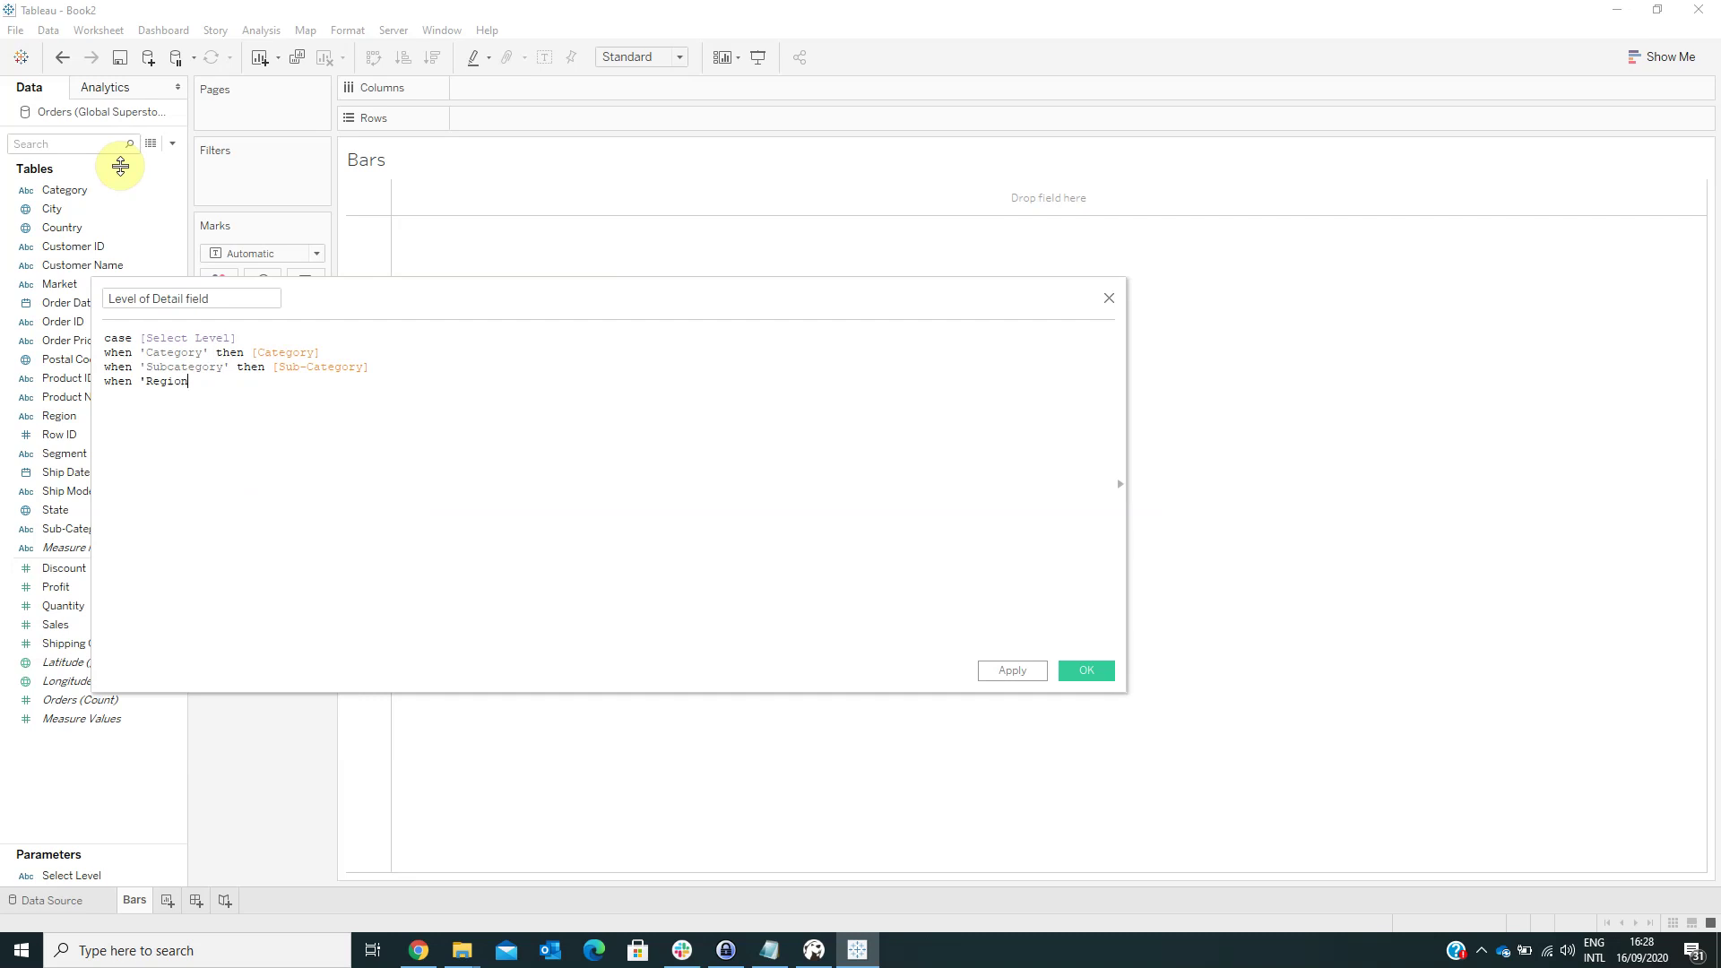
{"action": "type", "text": "' then [Reg"}
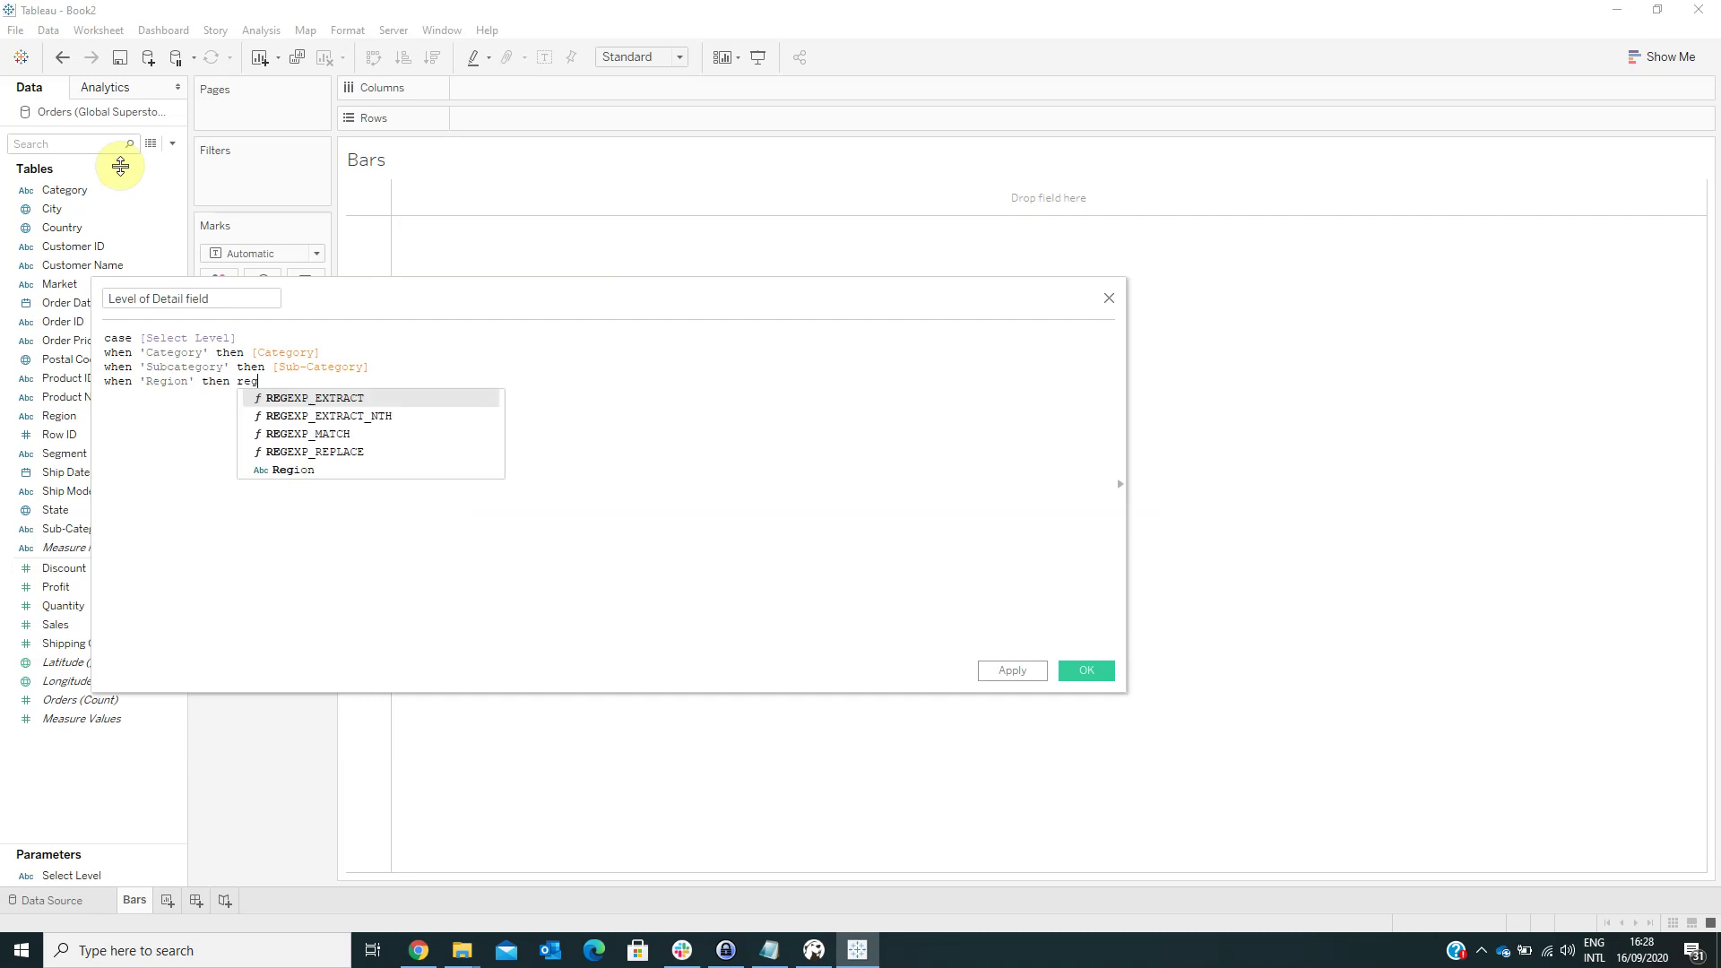
{"action": "key", "text": "Down"}
{"action": "key", "text": "Down"}
{"action": "key", "text": "Down"}
{"action": "key", "text": "Down"}
{"action": "key", "text": "Return"}
{"action": "key", "text": "Return"}
{"action": "type", "text": "when"}
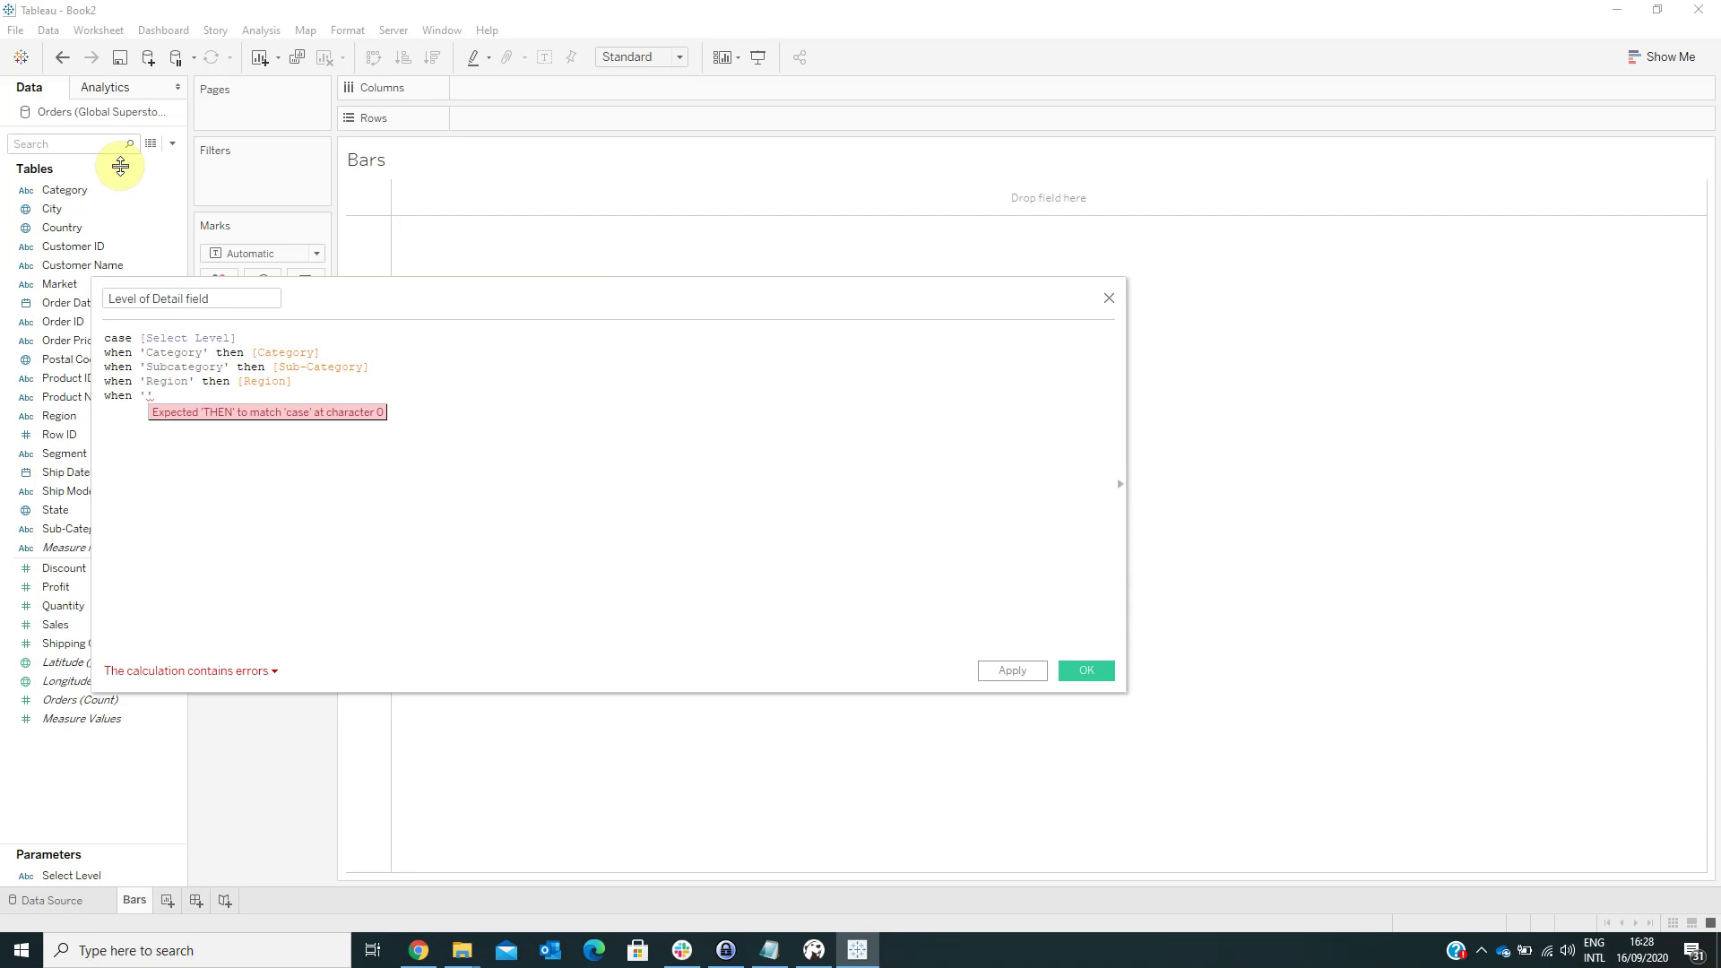
{"action": "type", "text": " 'State"}
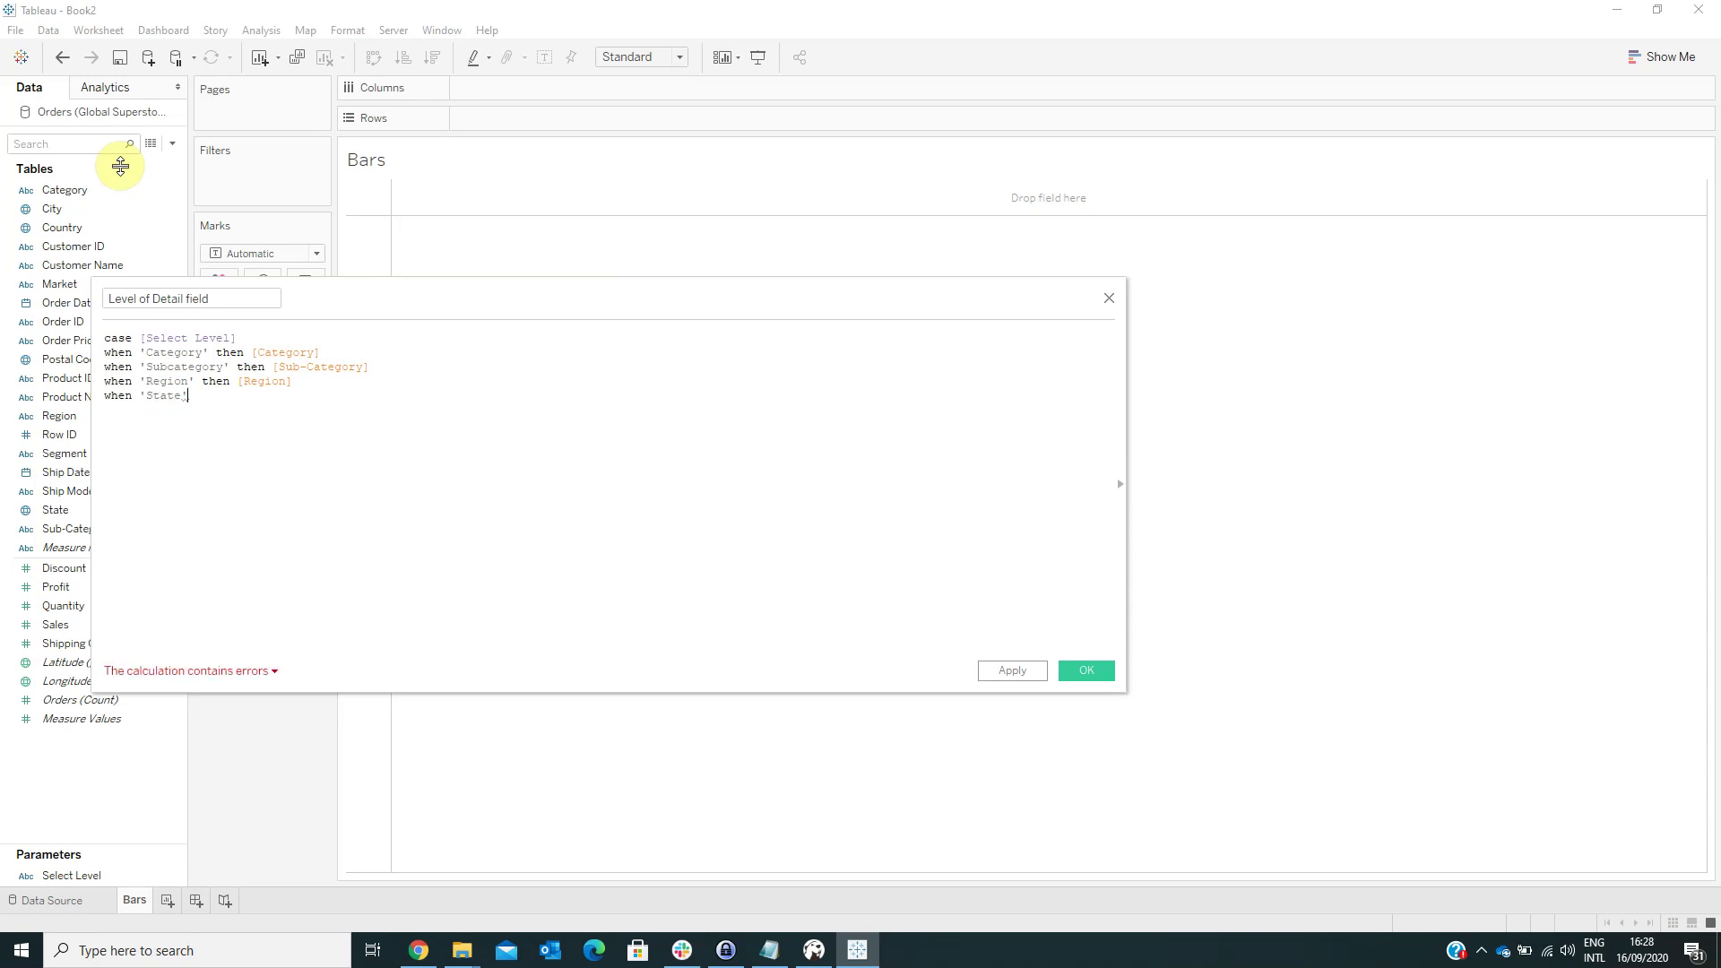
{"action": "type", "text": " the"}
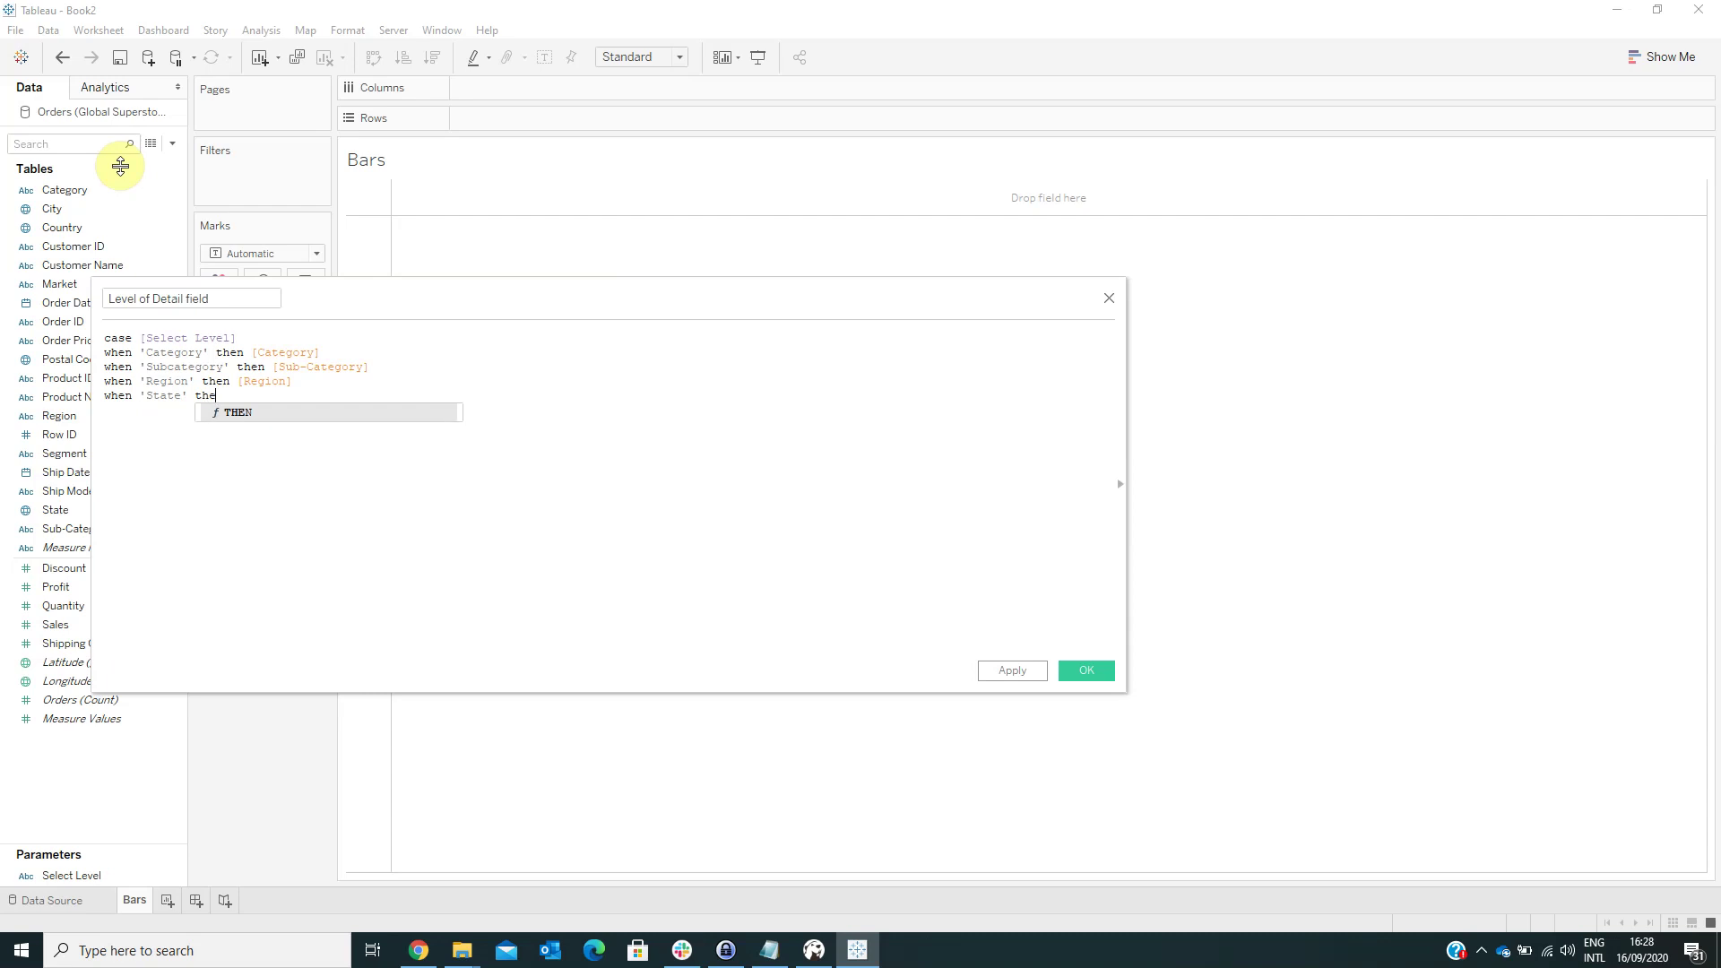
{"action": "type", "text": "n st"}
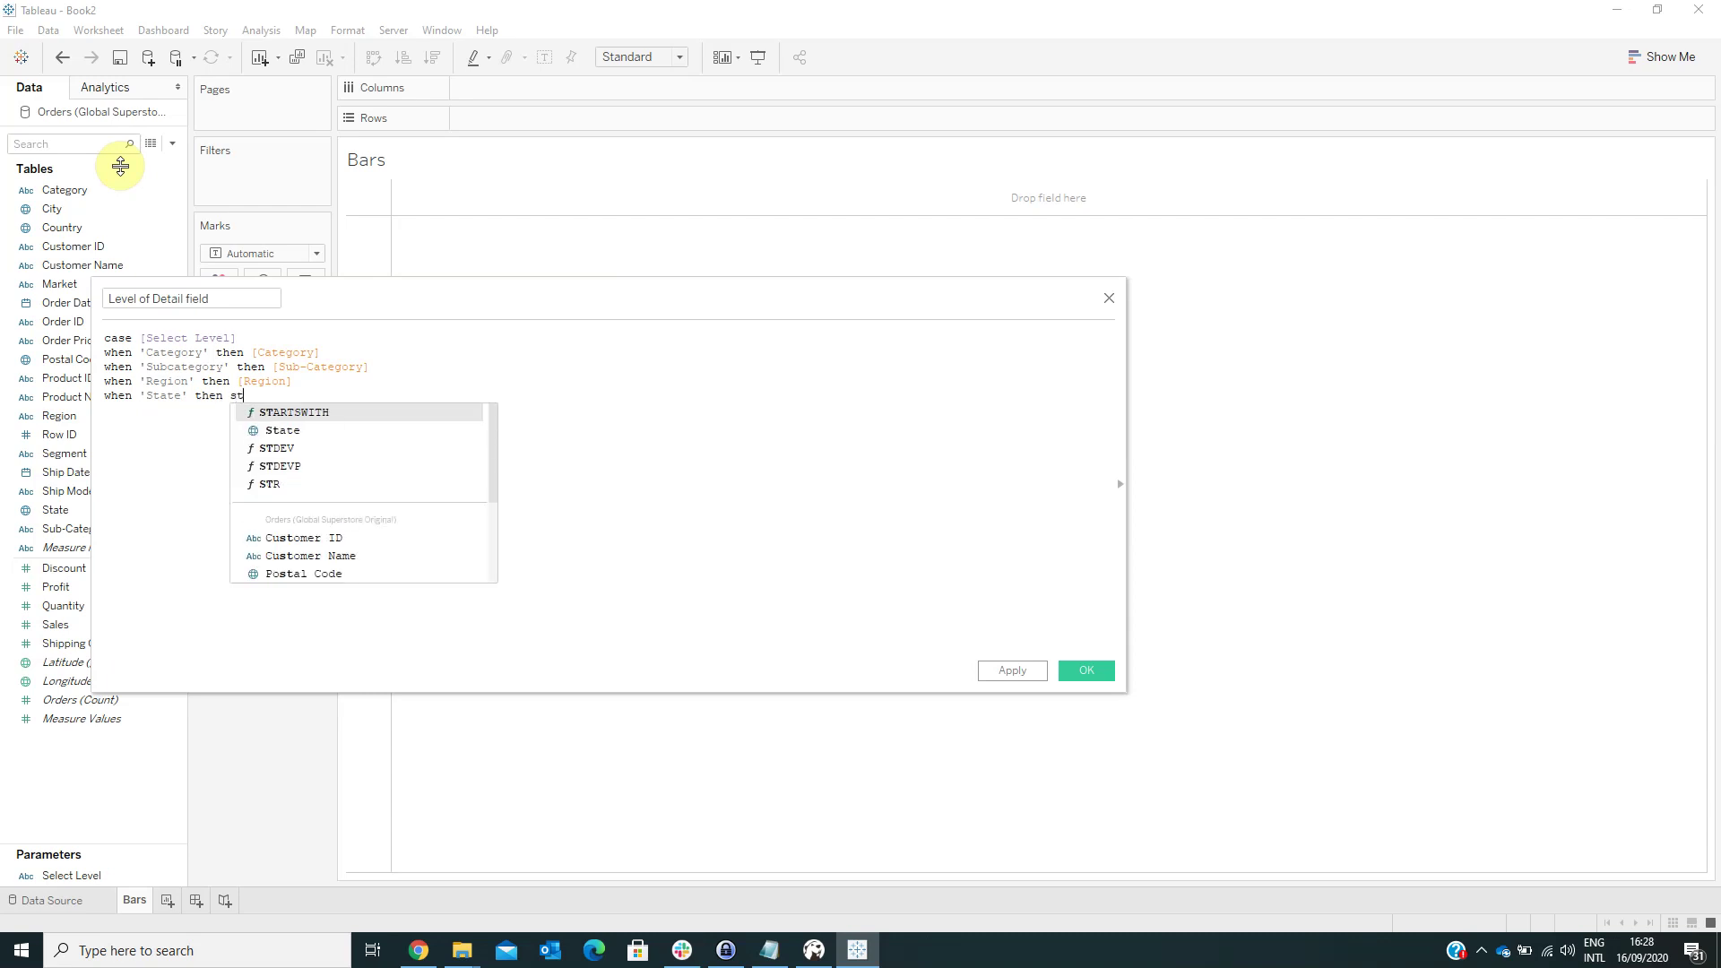
{"action": "key", "text": "Return"}
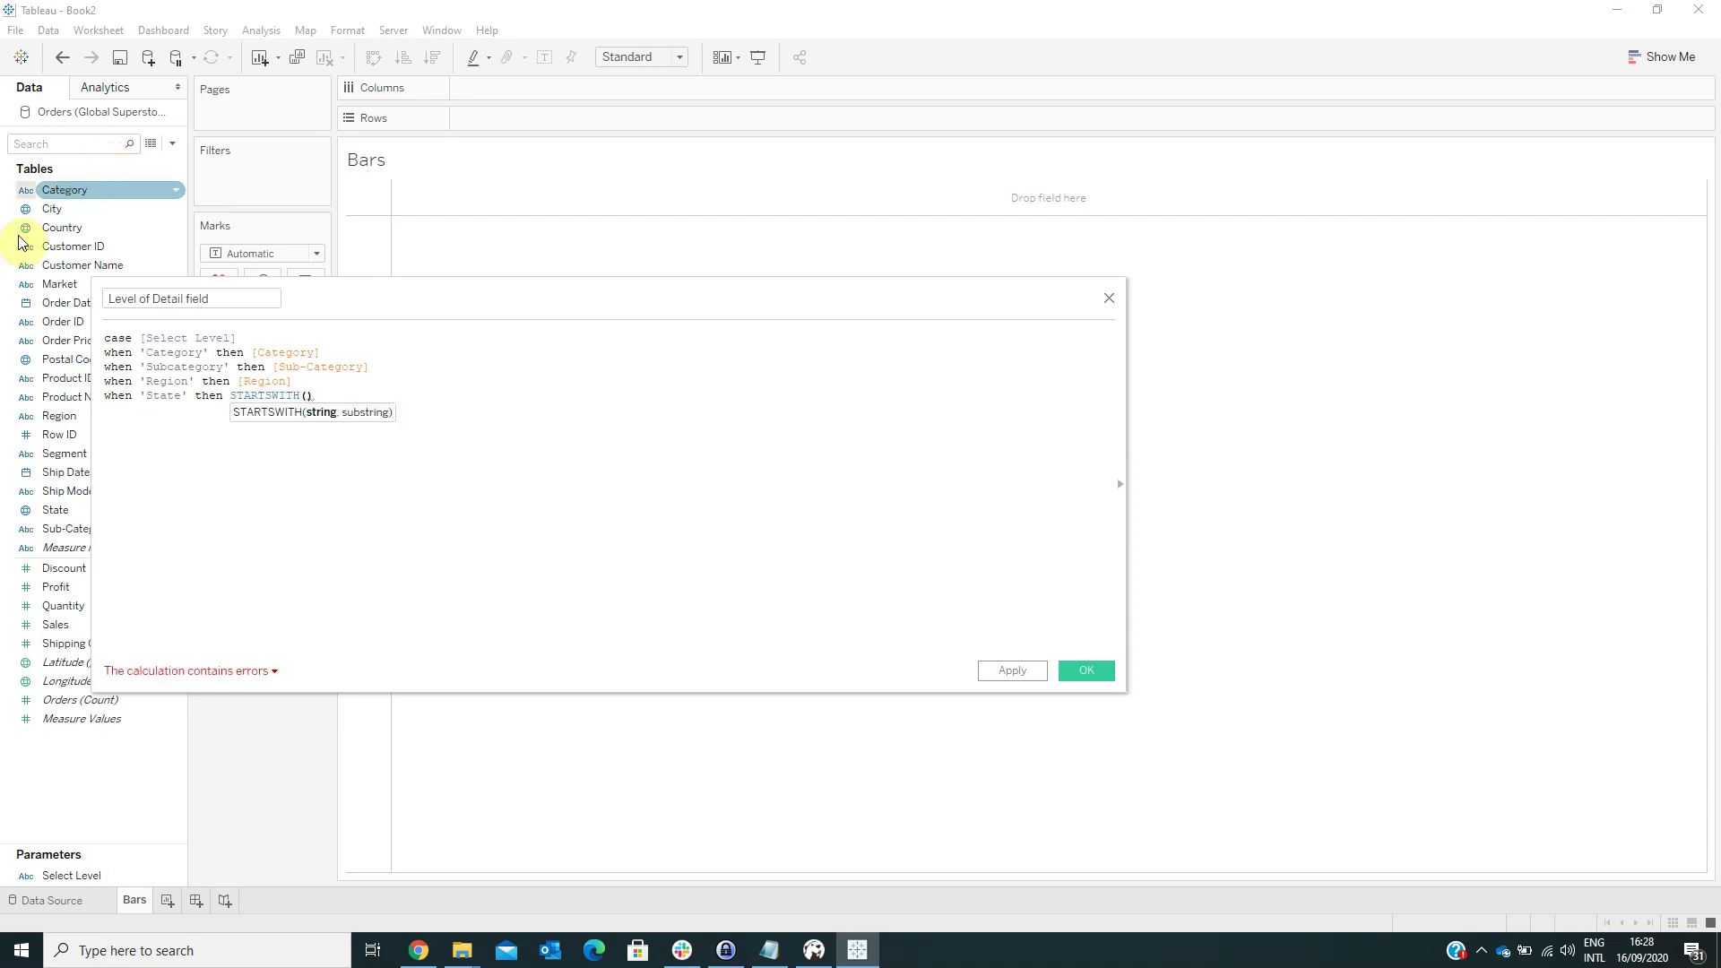
{"action": "left_click_drag", "start_coordinate": [230, 395], "coordinate": [433, 402]}
{"action": "type", "text": "state"}
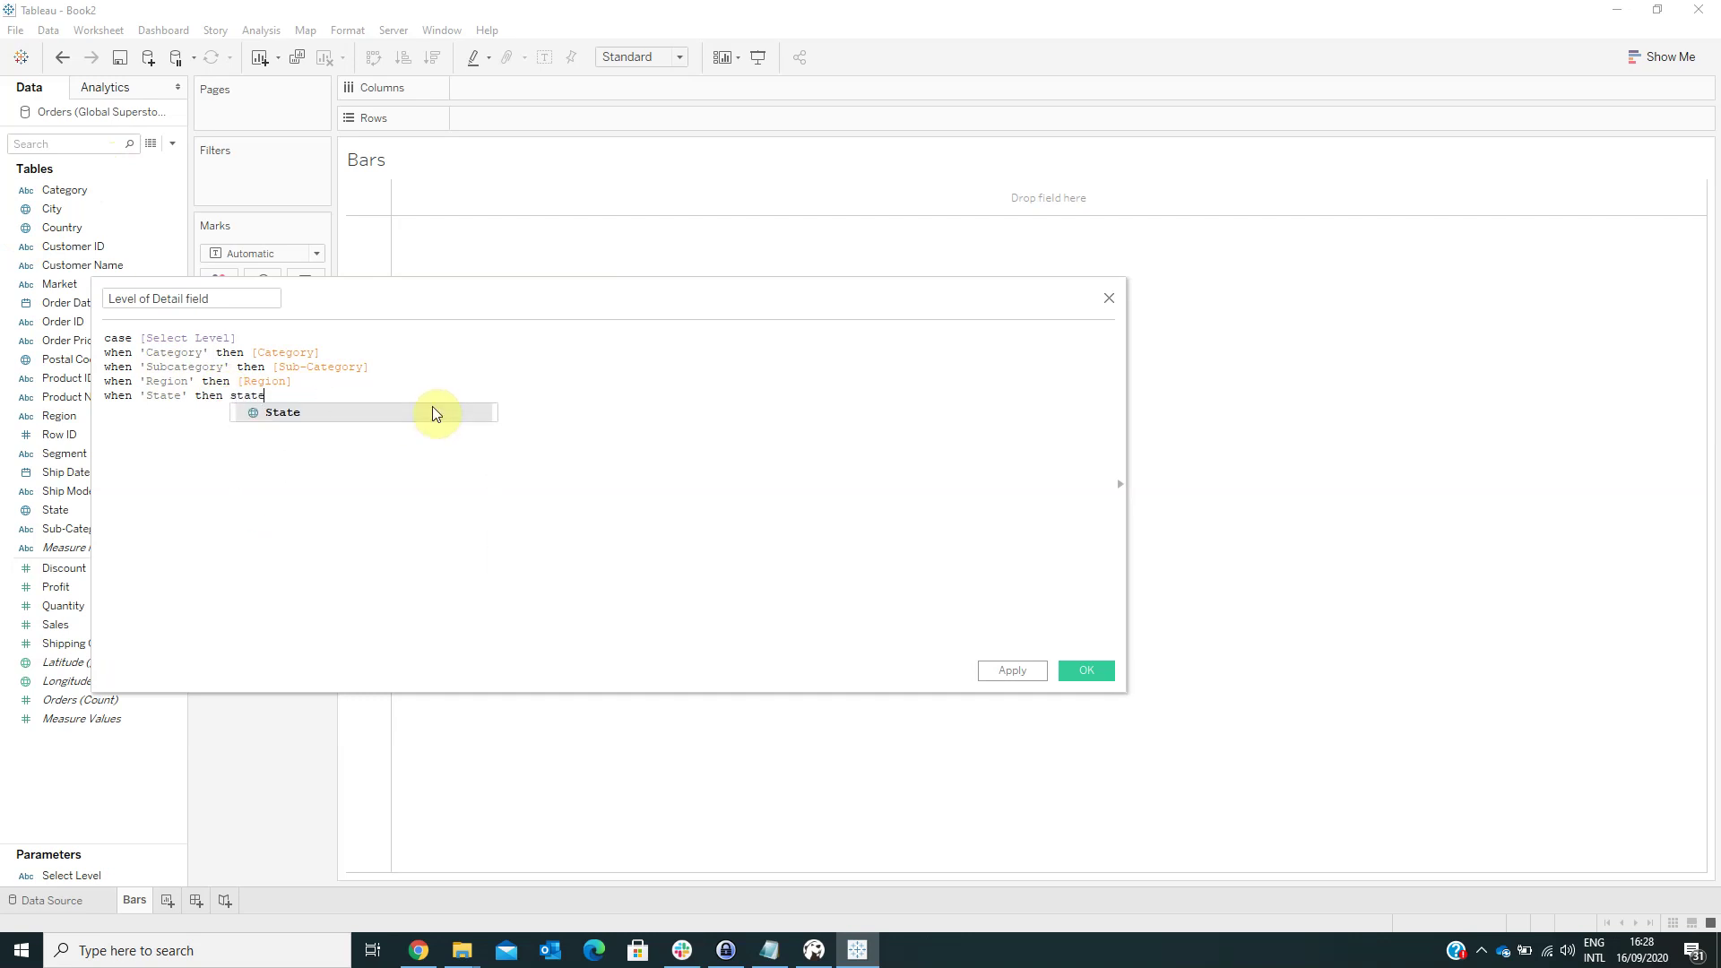
{"action": "key", "text": "Return"}
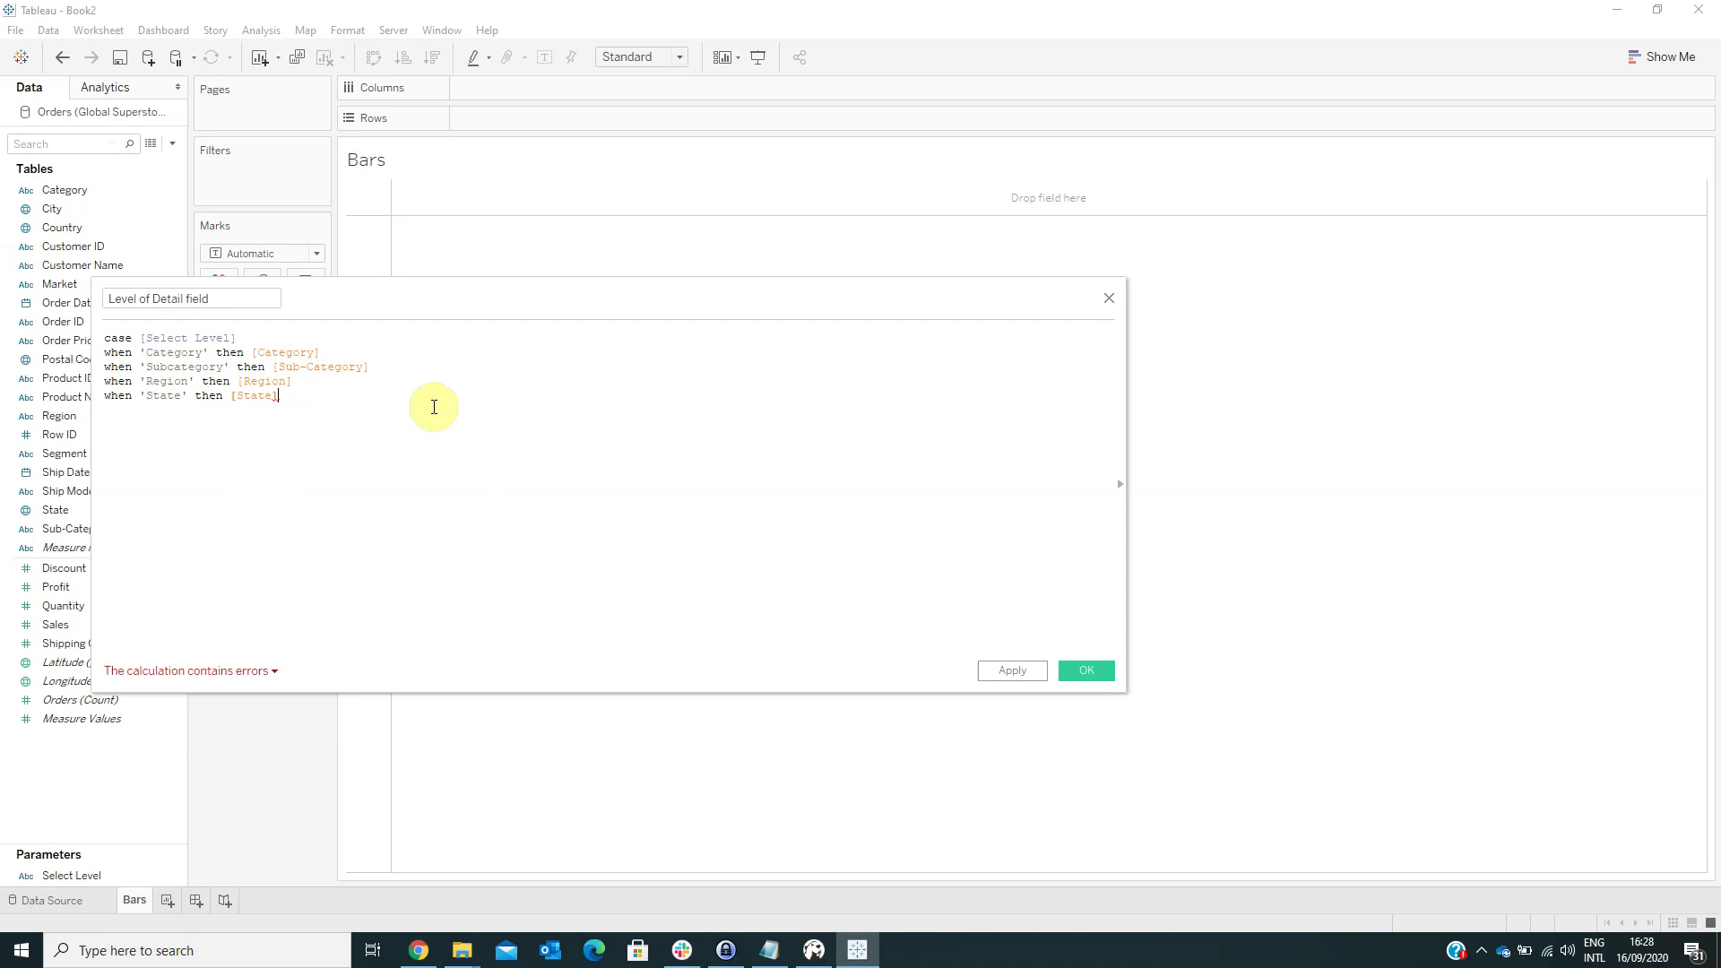
- Add when 'Ship Mode' then [Ship Mode], close with END, and save the calculation
{"action": "key", "text": "Return"}
{"action": "type", "text": "whe"}
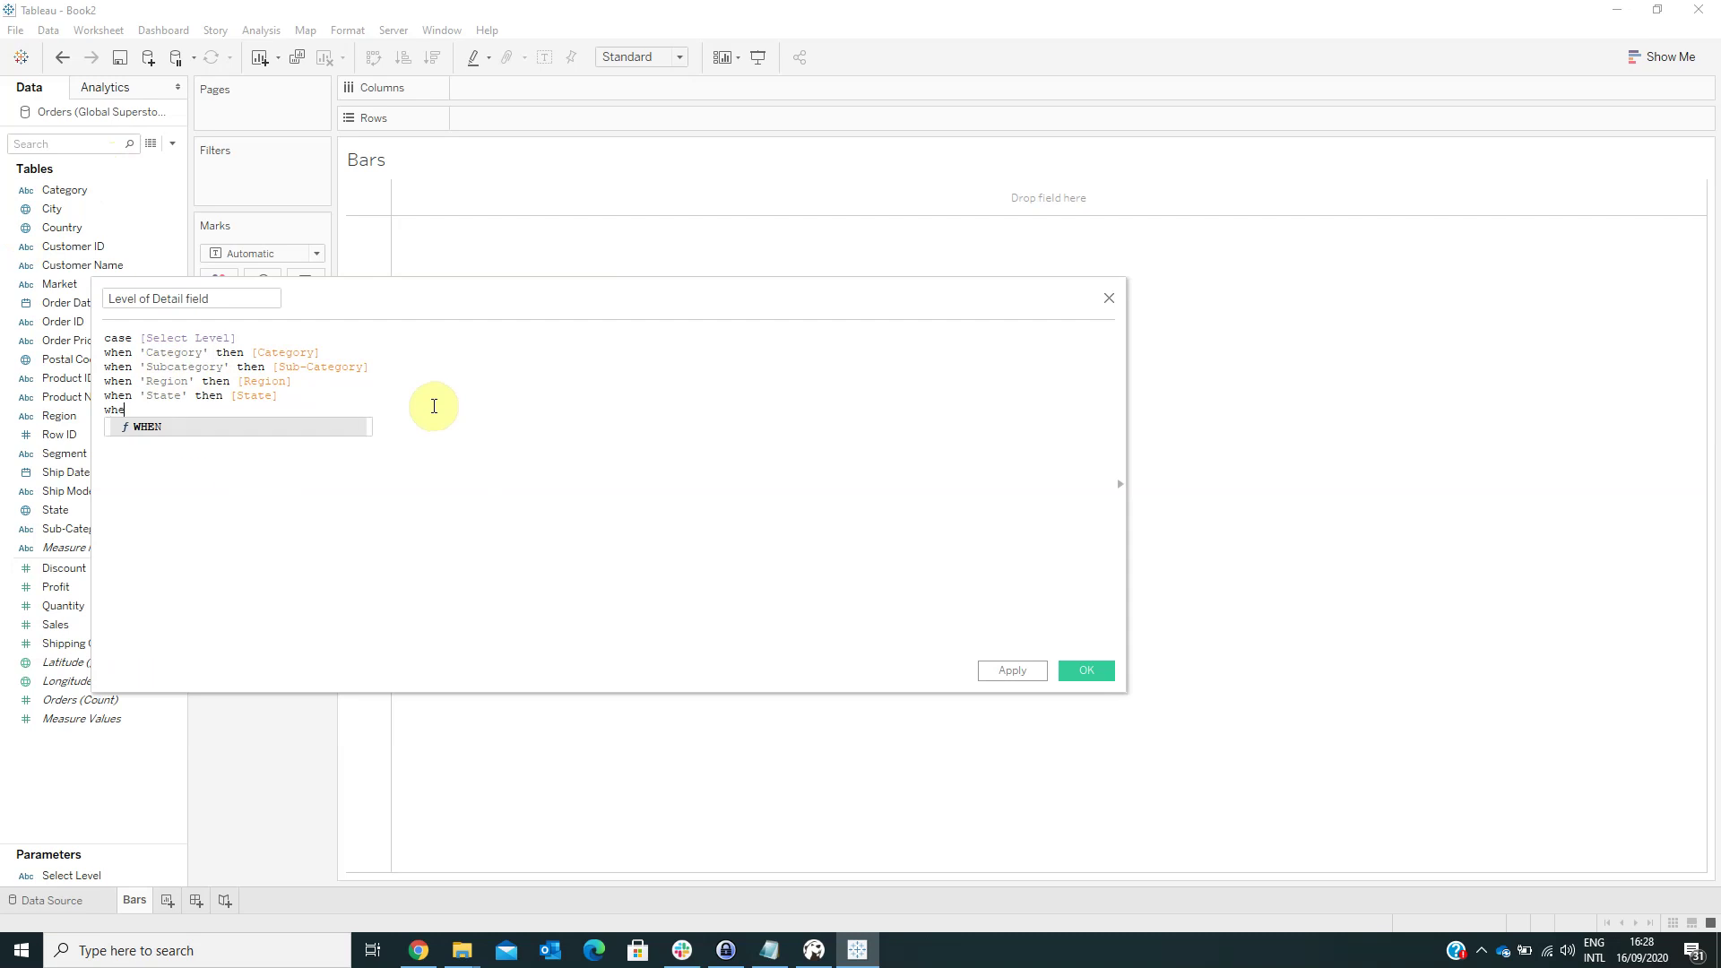
{"action": "type", "text": "n"}
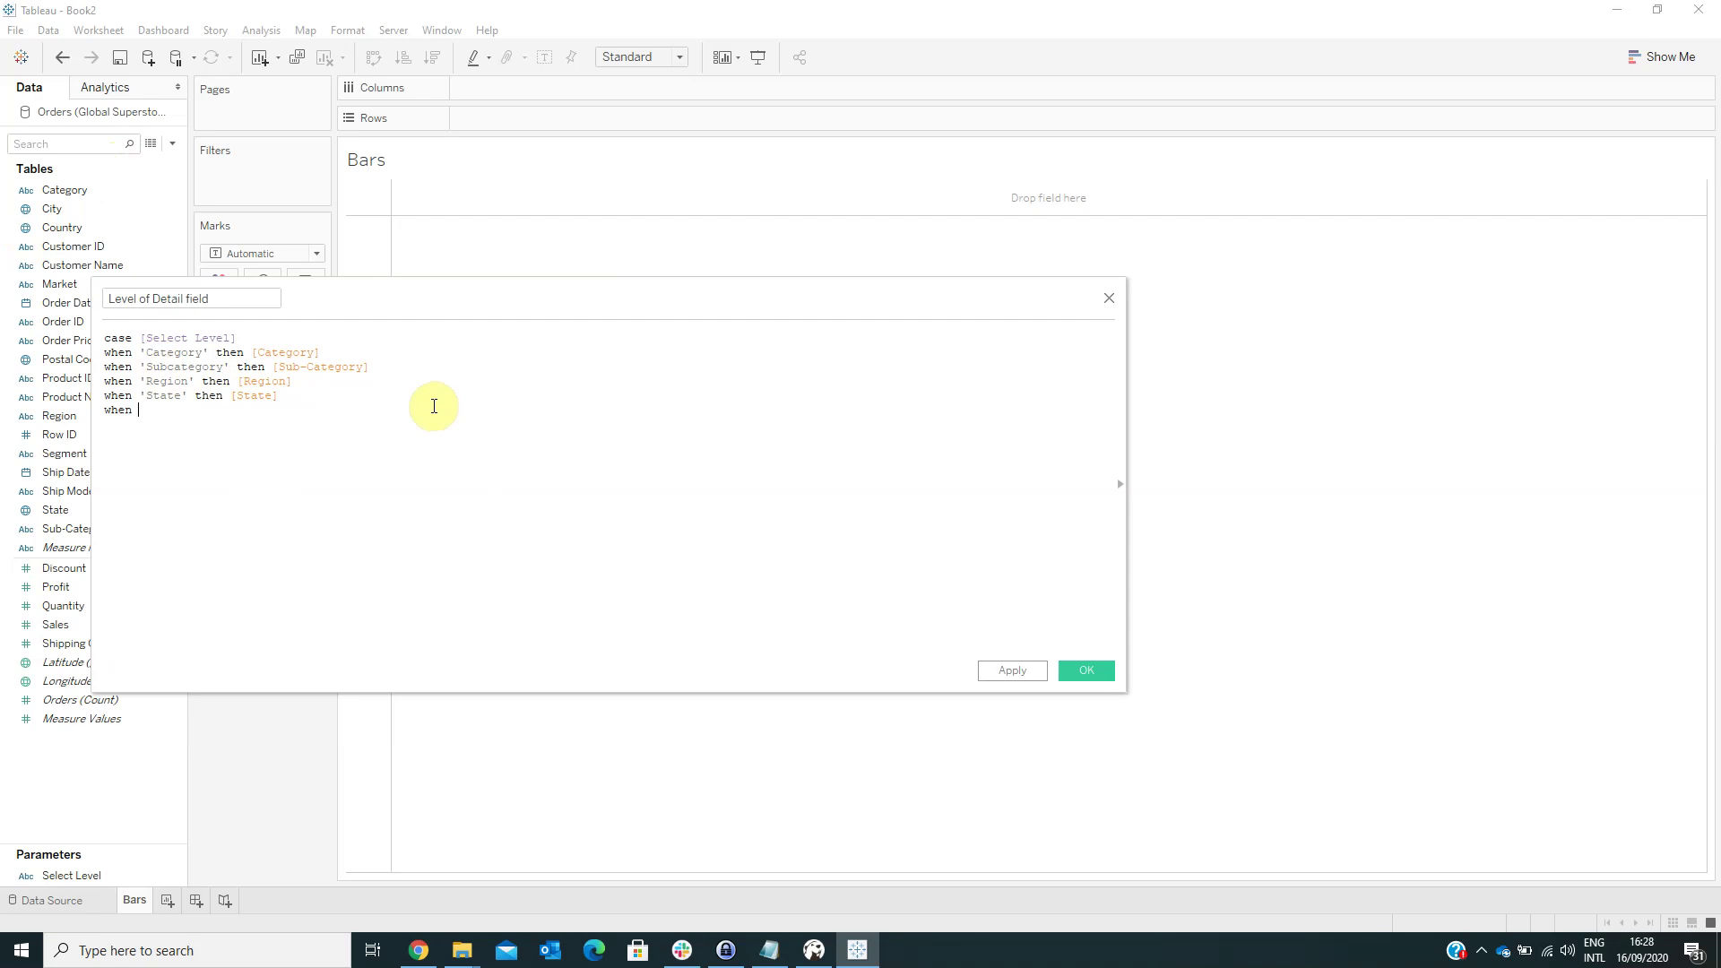
{"action": "type", "text": " 'Ship Mode' then ship"}
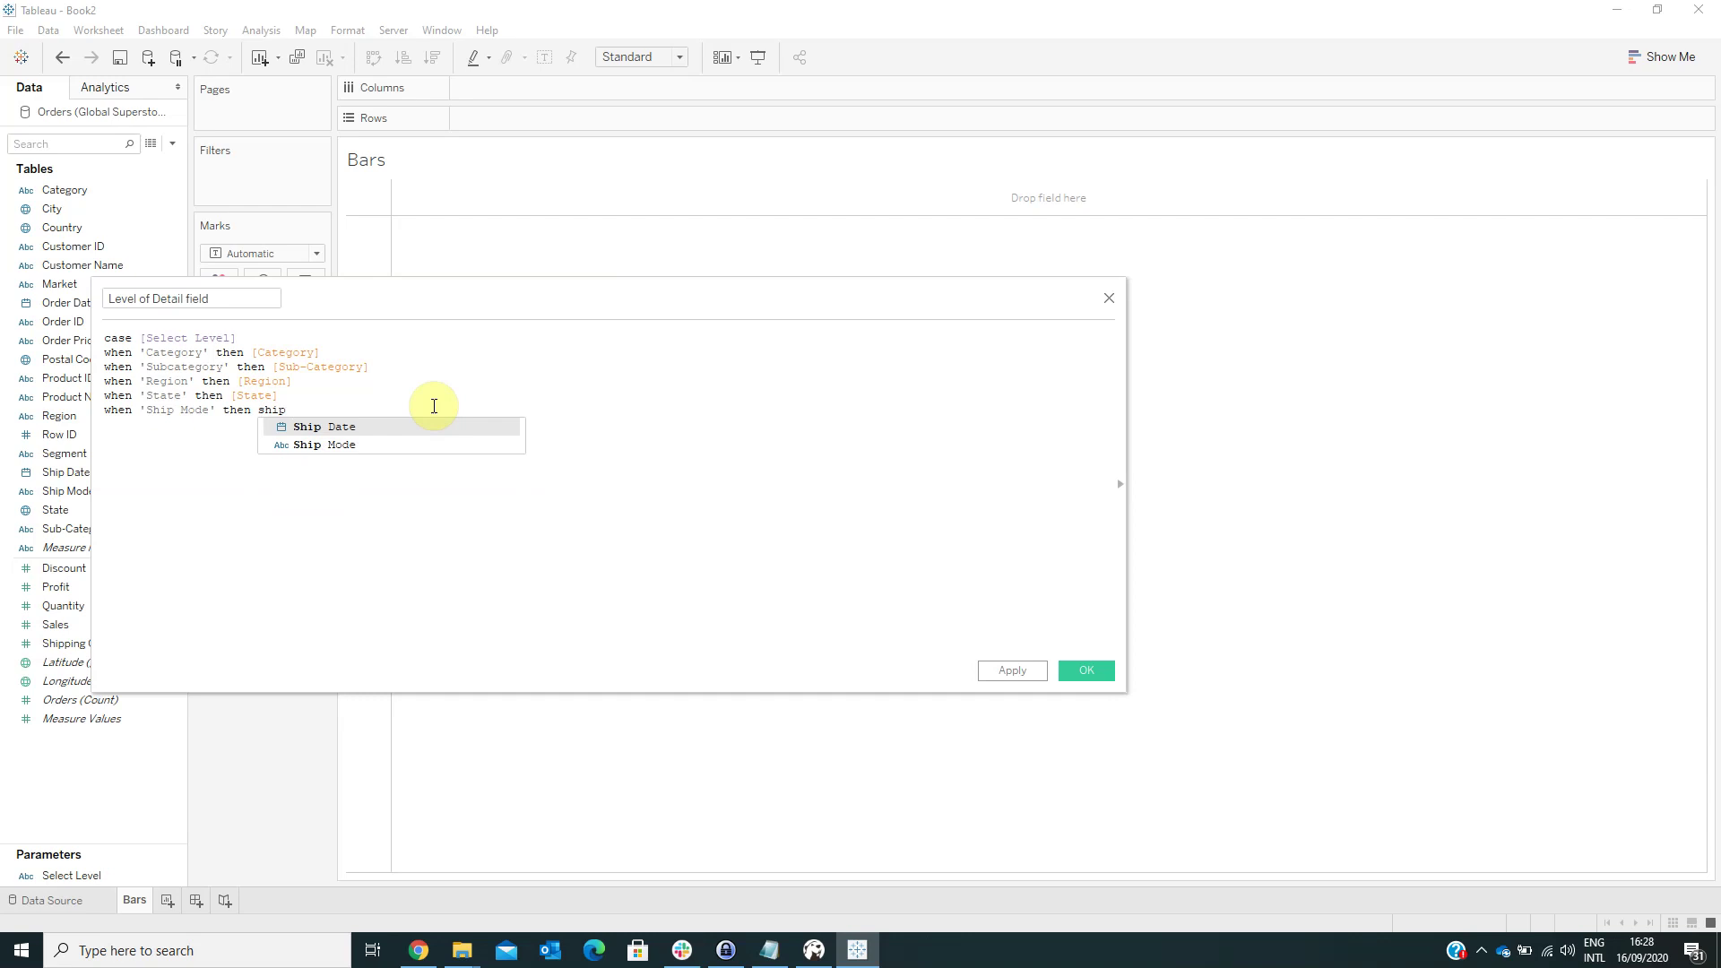
{"action": "key", "text": "Down"}
{"action": "key", "text": "Return"}
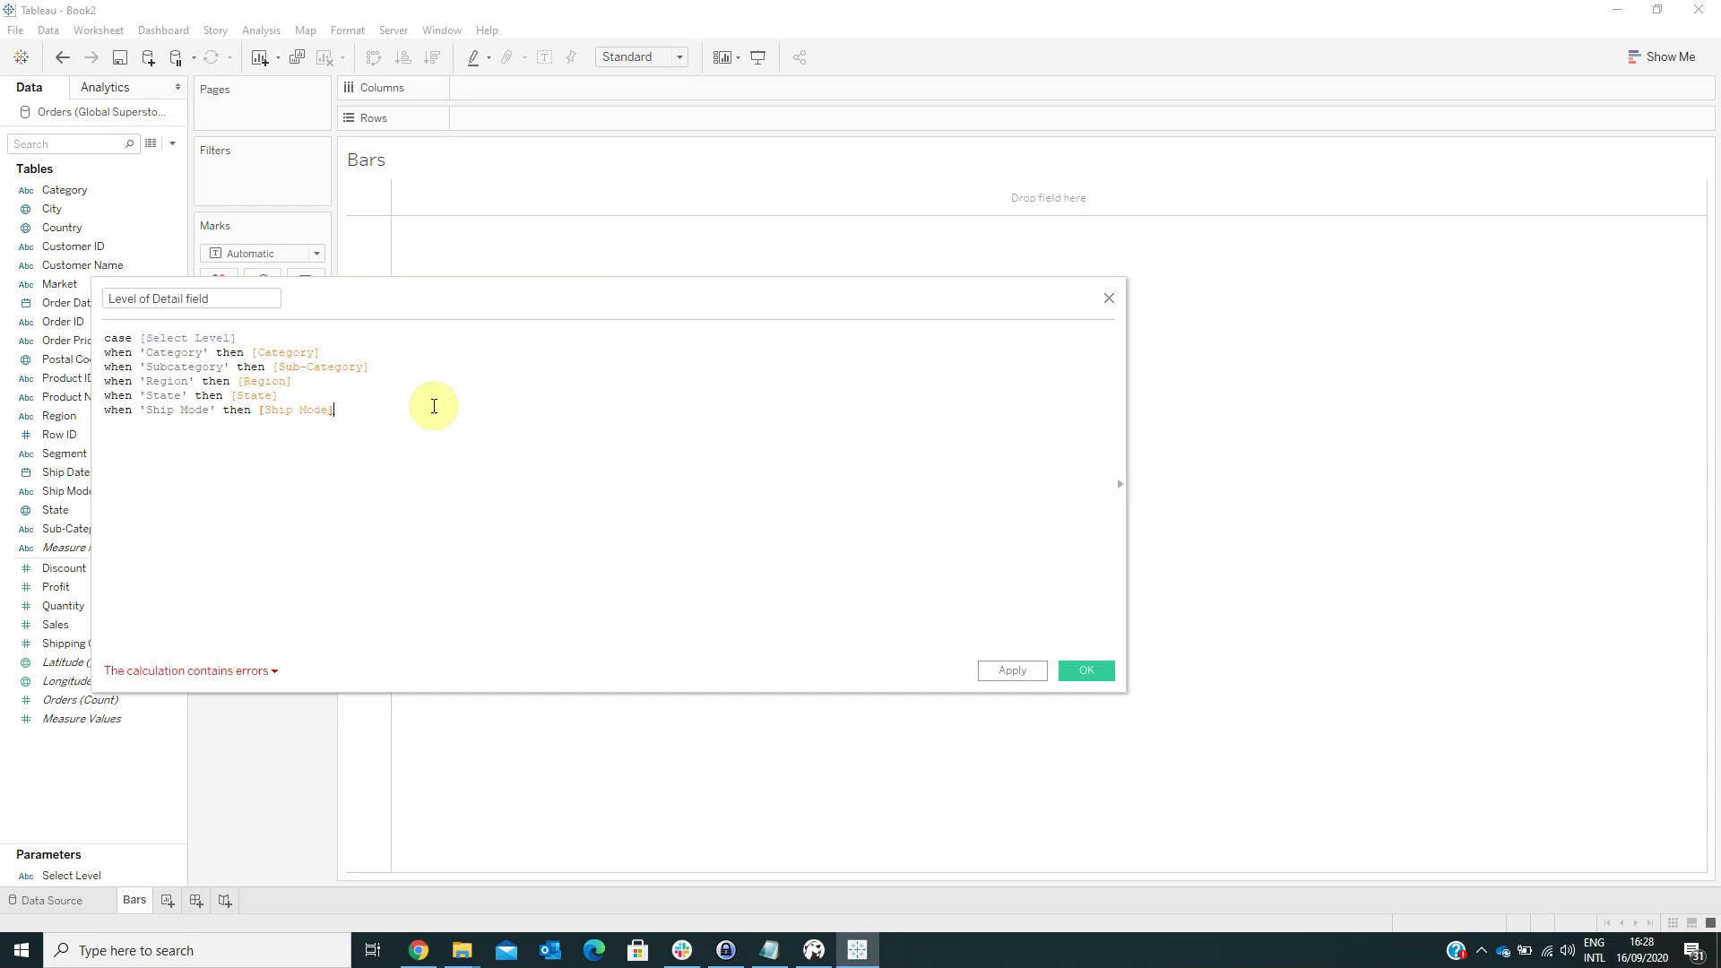
{"action": "key", "text": "Return"}
{"action": "type", "text": "e"}
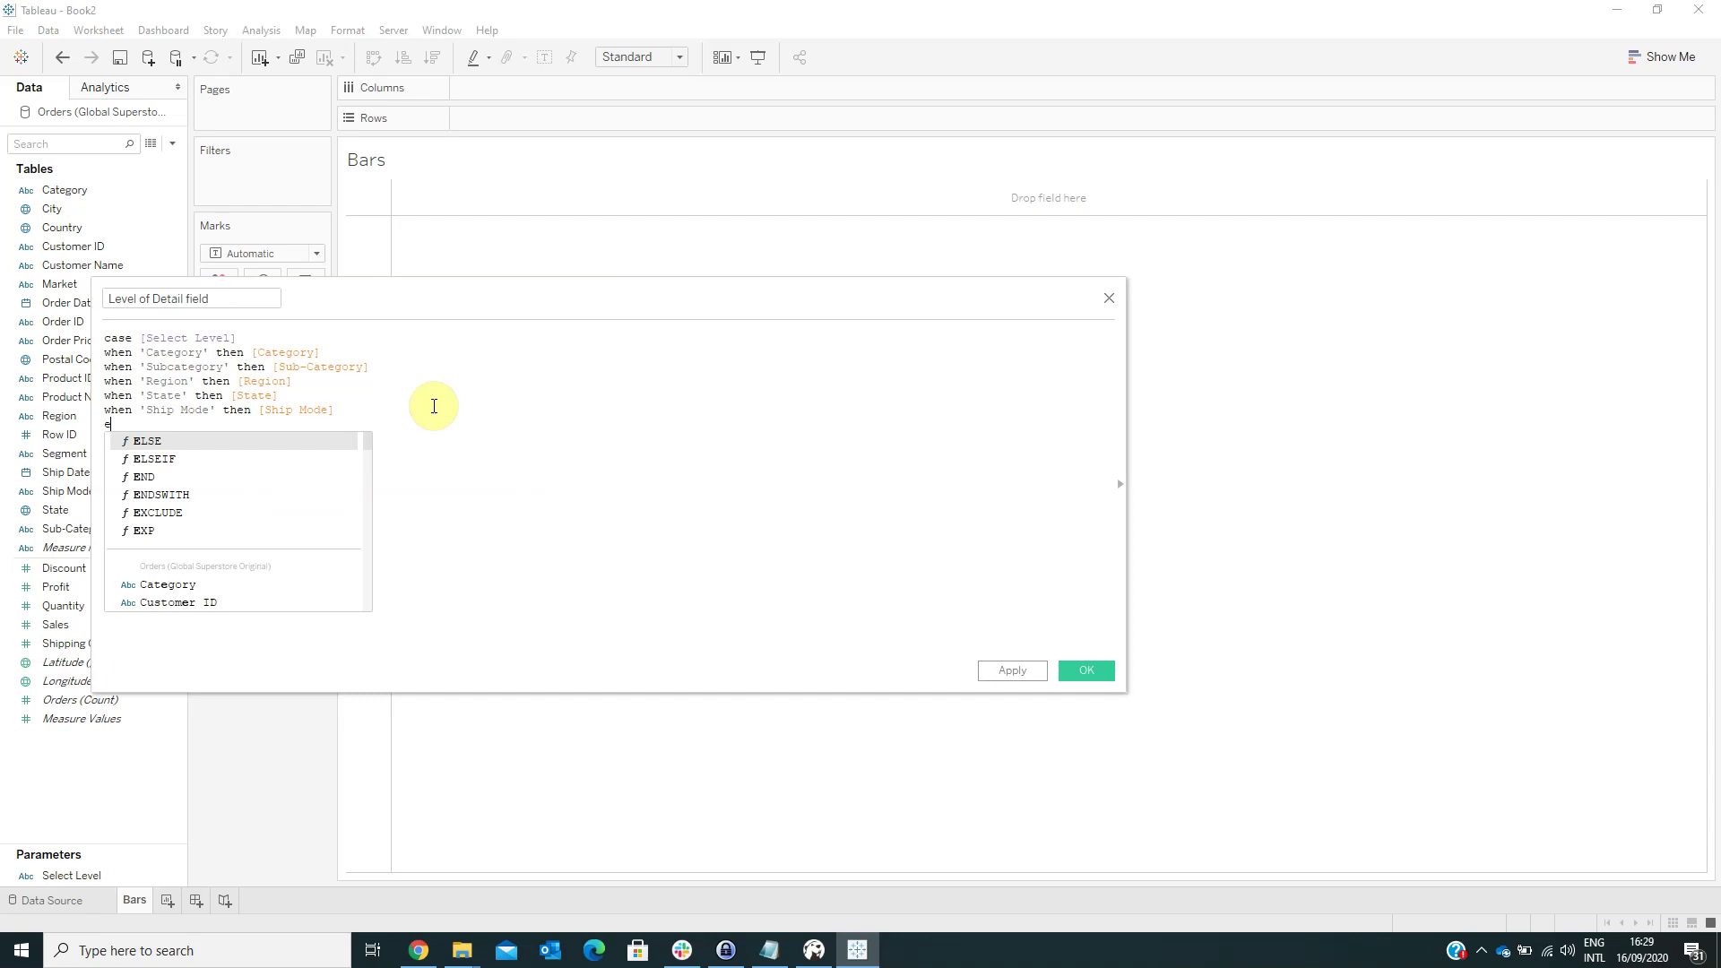
{"action": "type", "text": "nd"}
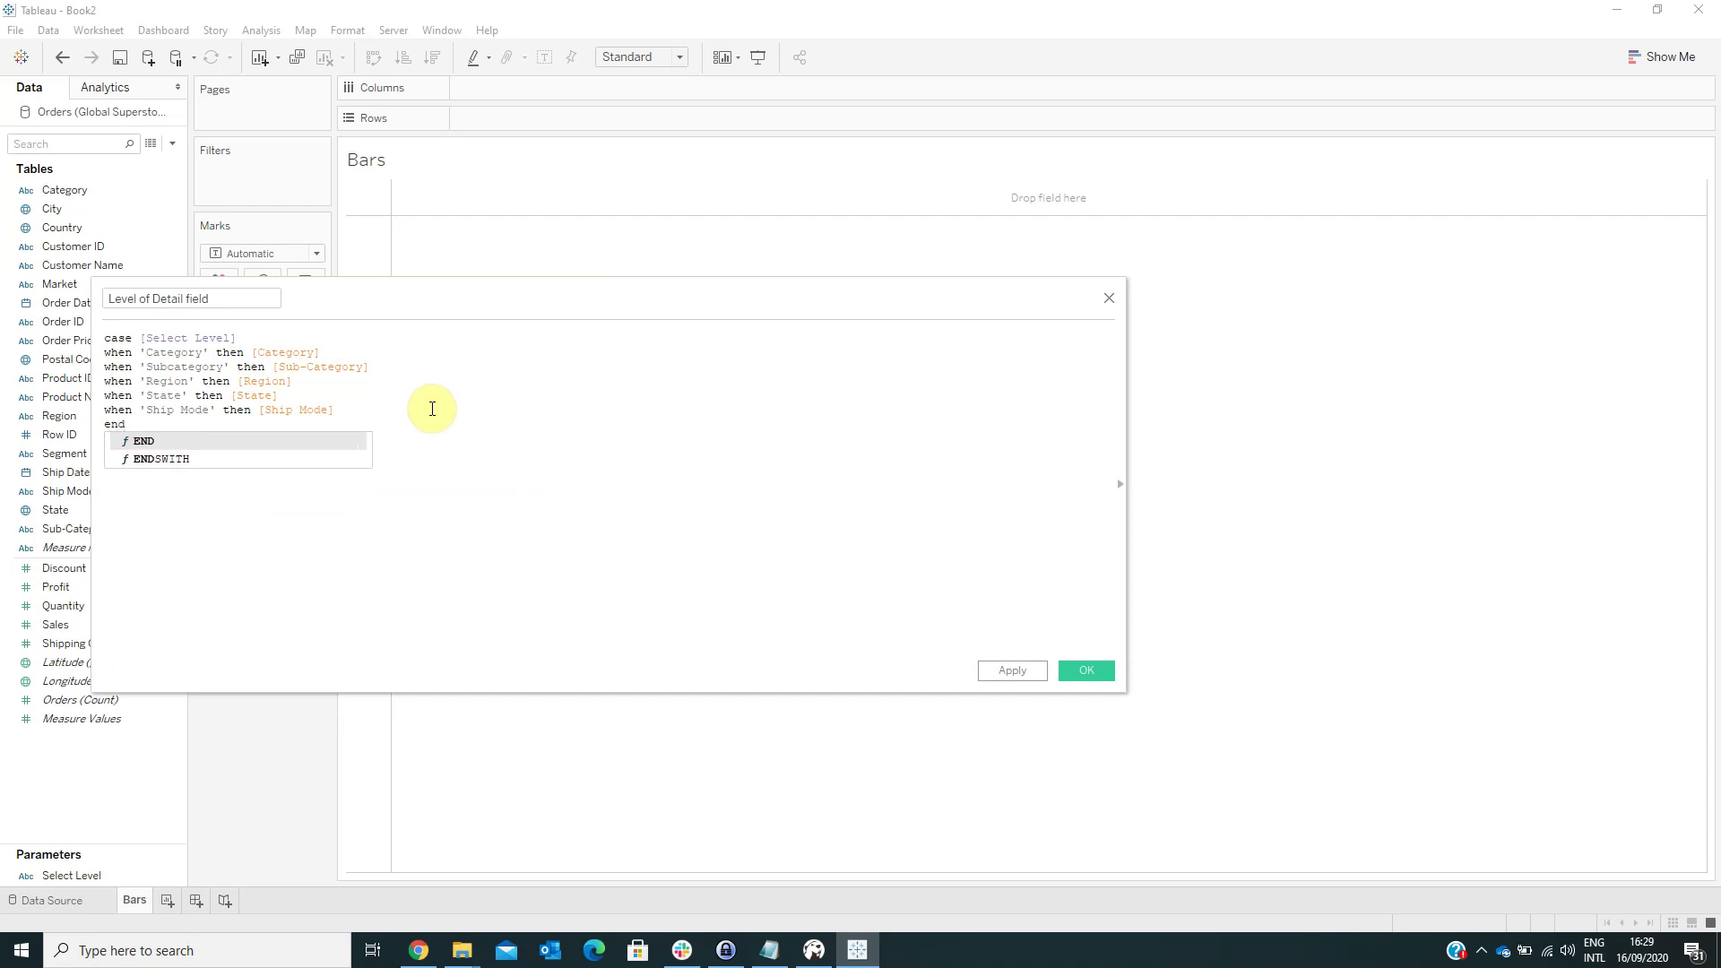
{"action": "left_click", "coordinate": [1086, 672]}
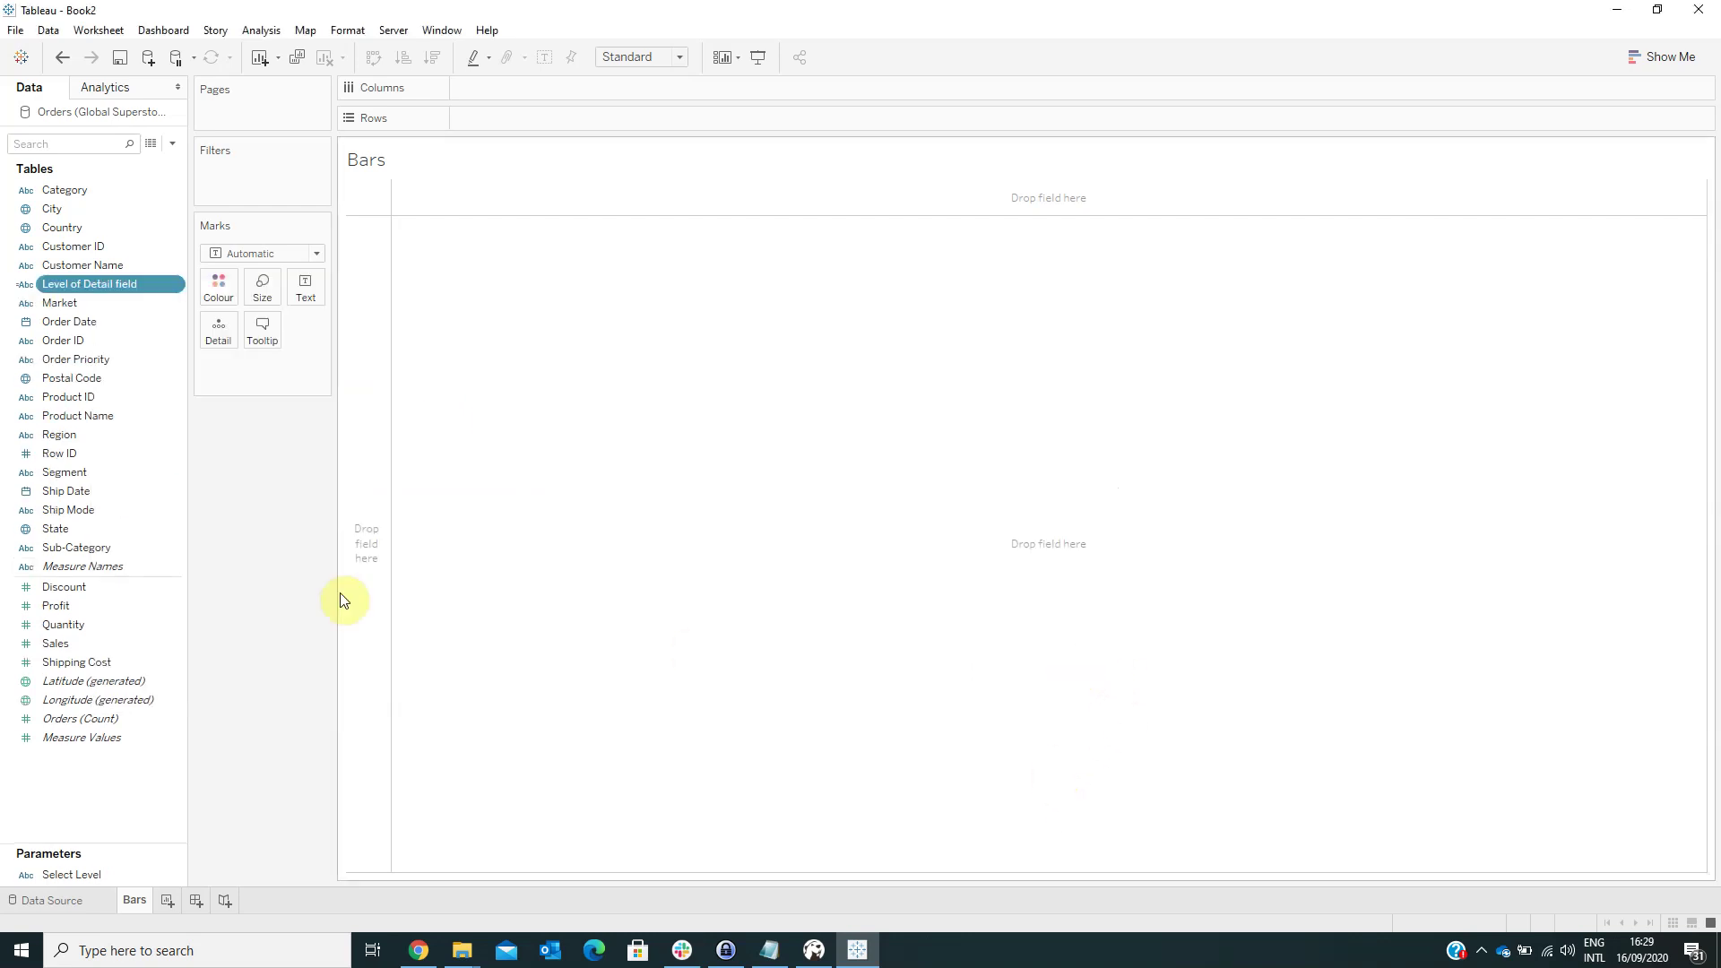
- Add a calculated field named Profit Ratio with formula SUM([Profit])/SUM([Sales]) and save it
{"action": "left_click", "coordinate": [171, 145]}
{"action": "left_click", "coordinate": [131, 156]}
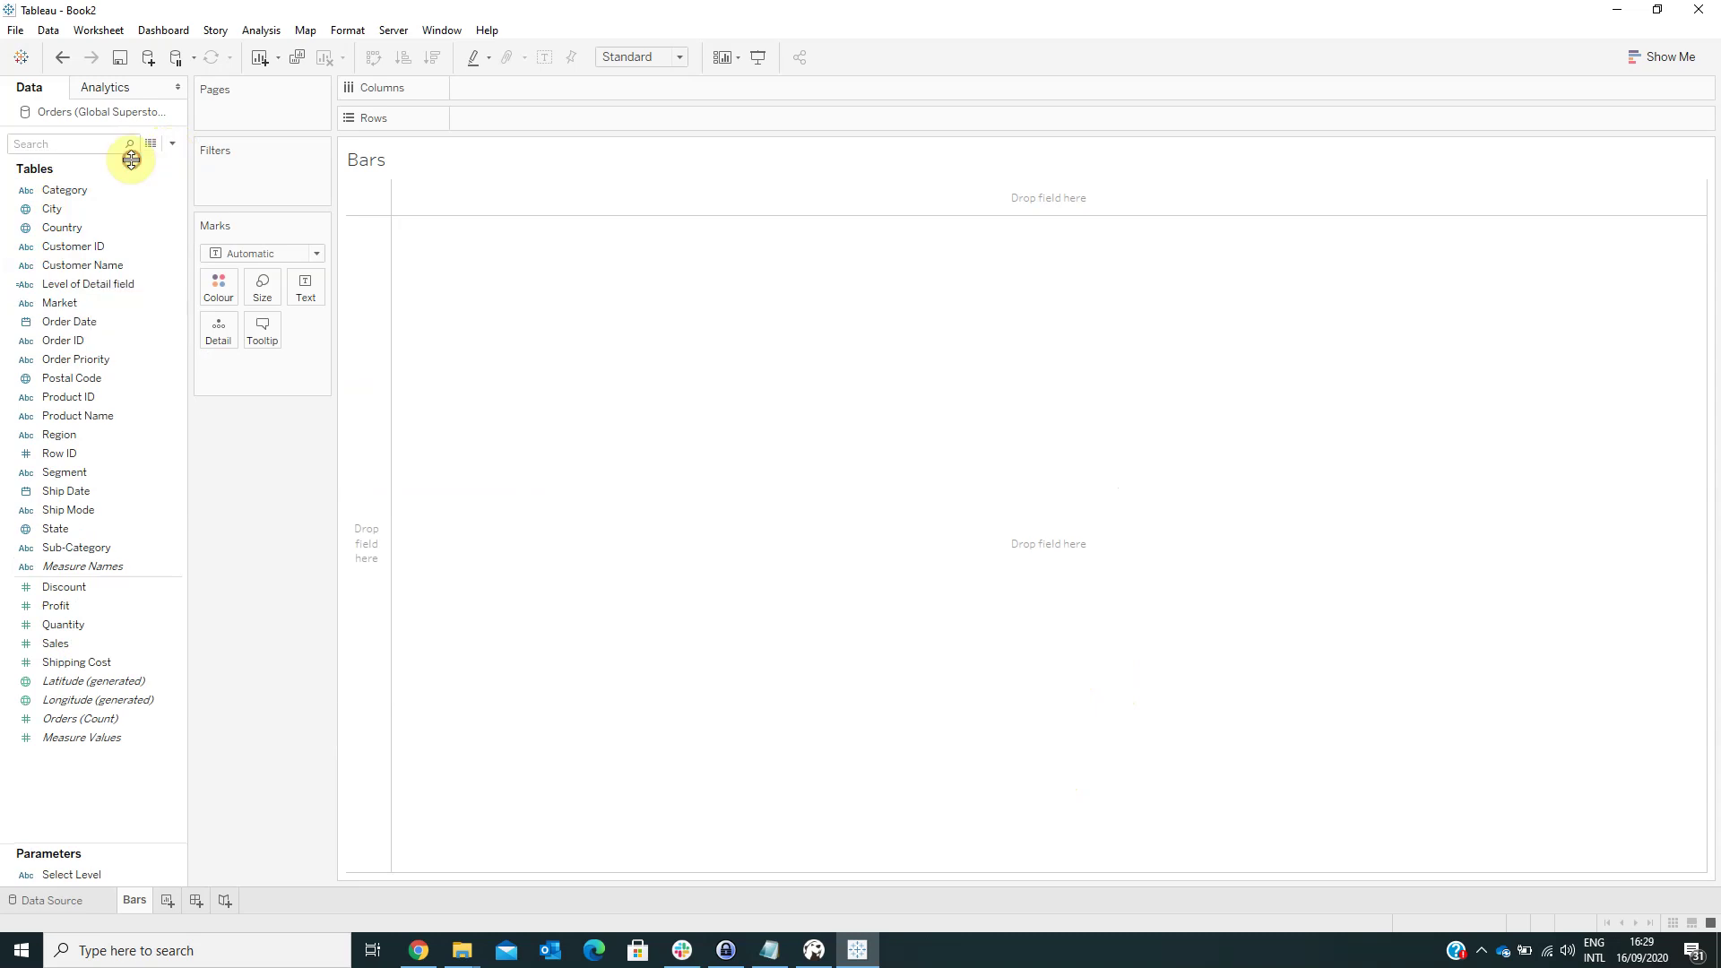
{"action": "type", "text": "Profit Ratio"}
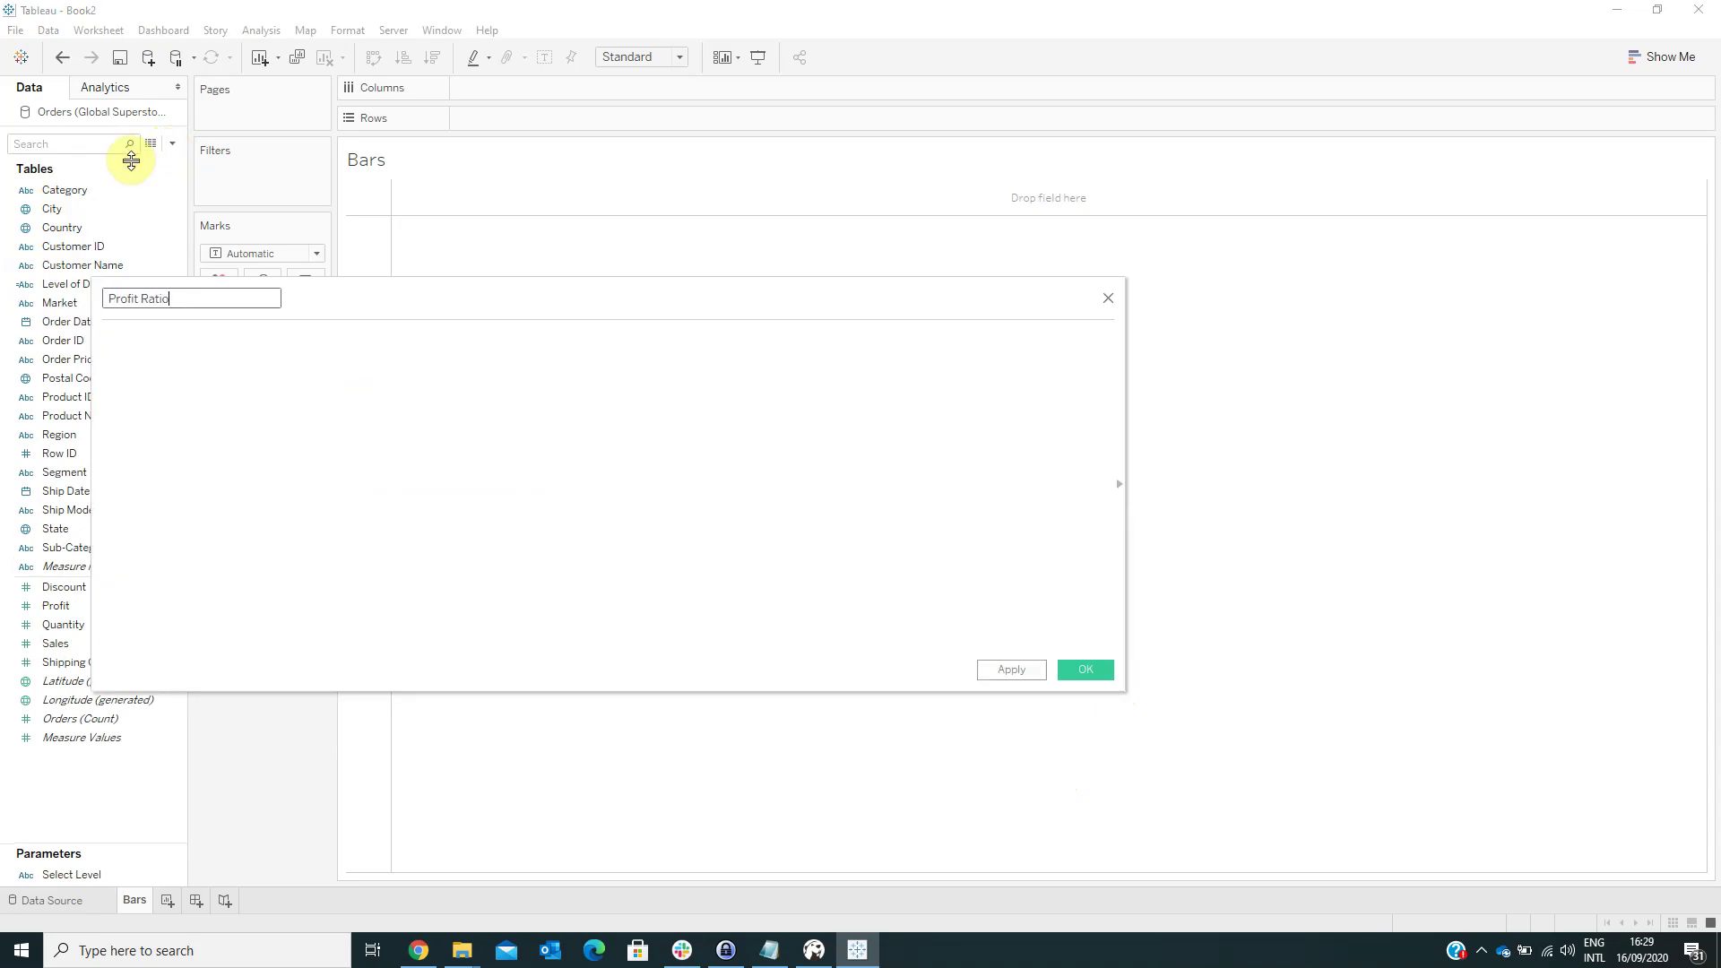
{"action": "key", "text": "Tab"}
{"action": "type", "text": "SUM([Profit])"}
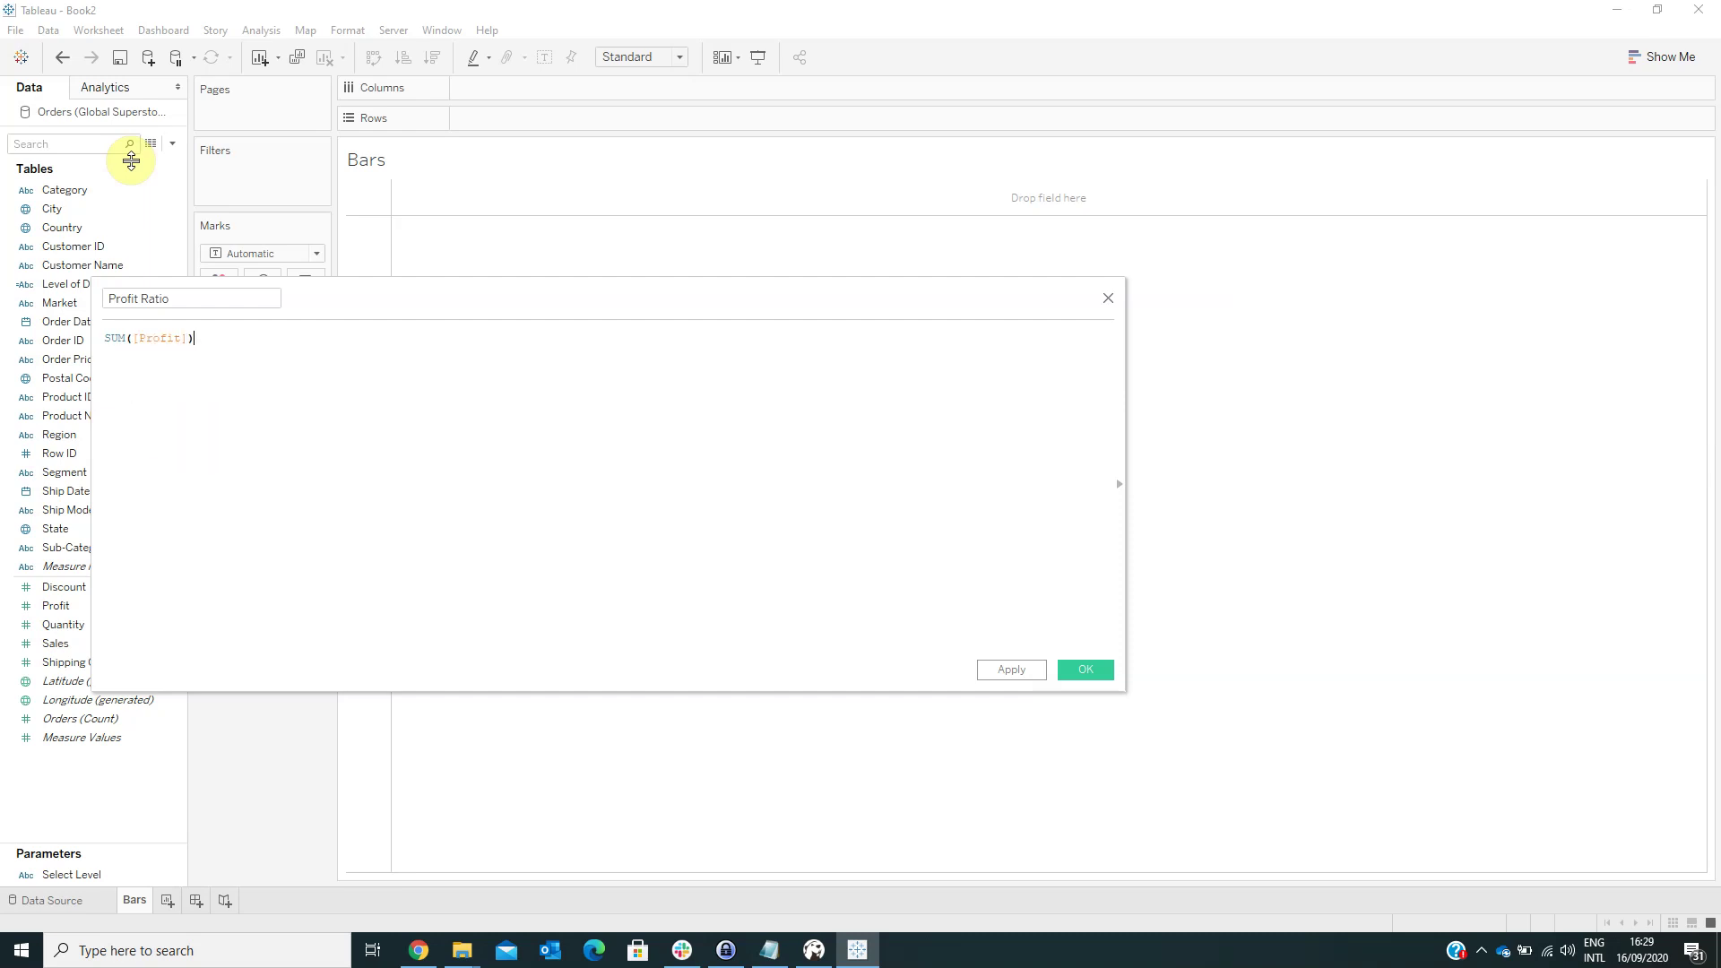
{"action": "type", "text": "/SUM([Sales])"}
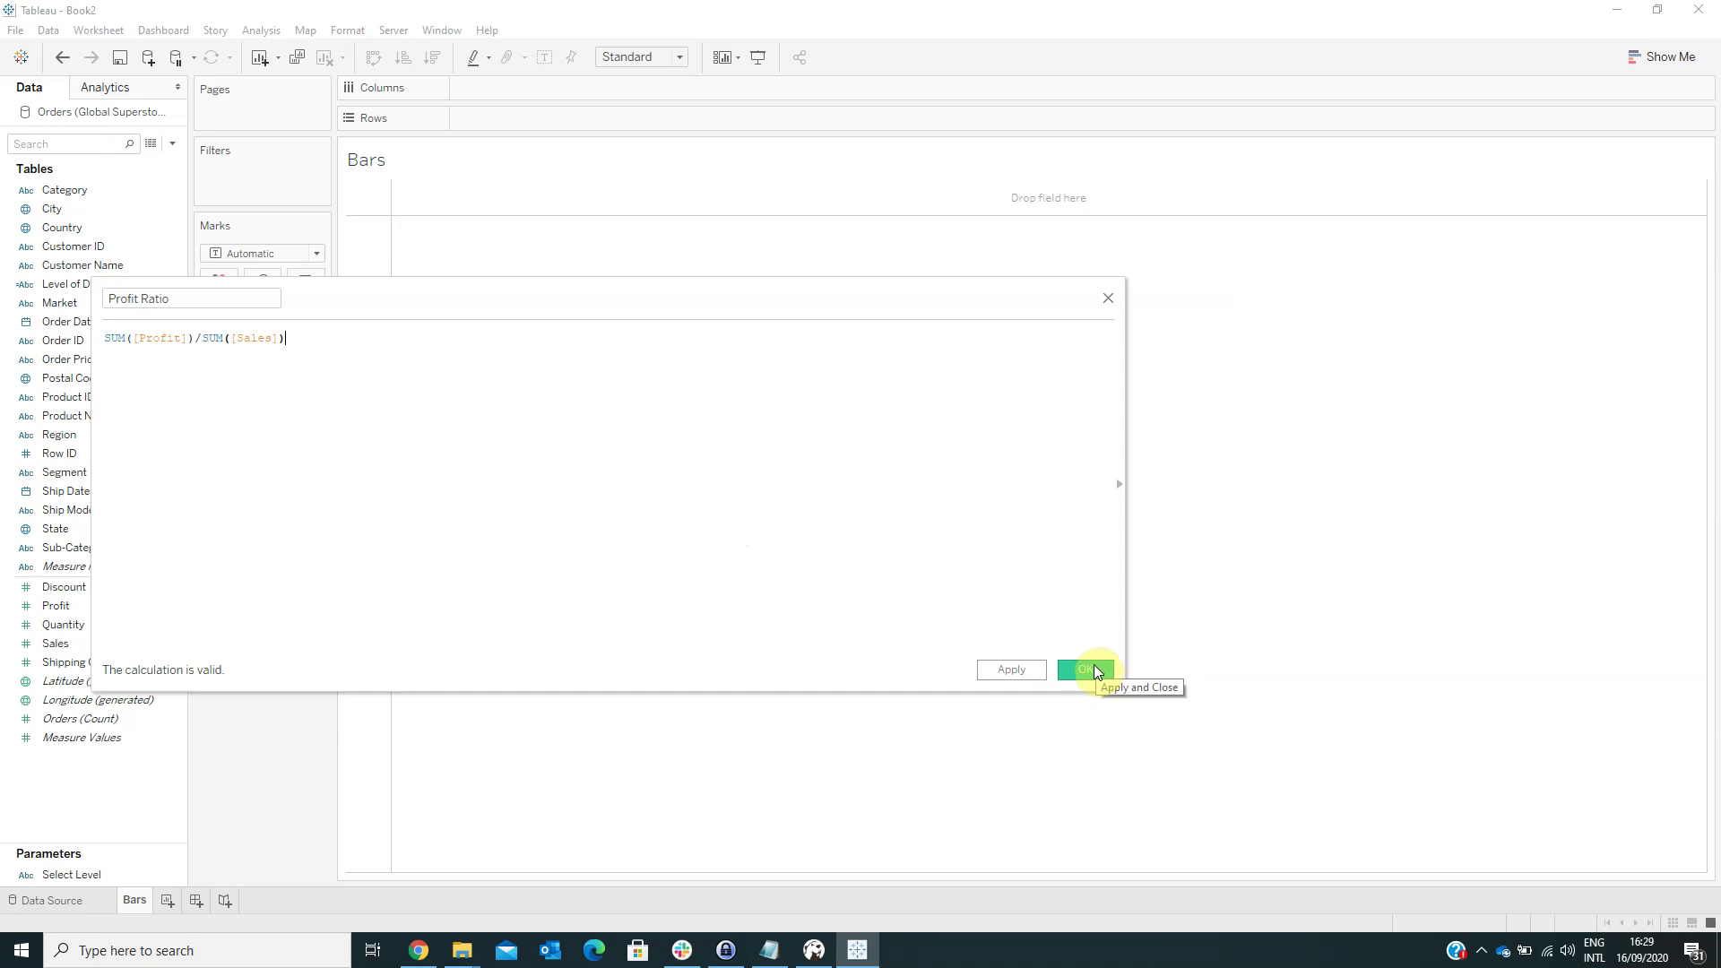
{"action": "left_click", "coordinate": [1096, 673]}
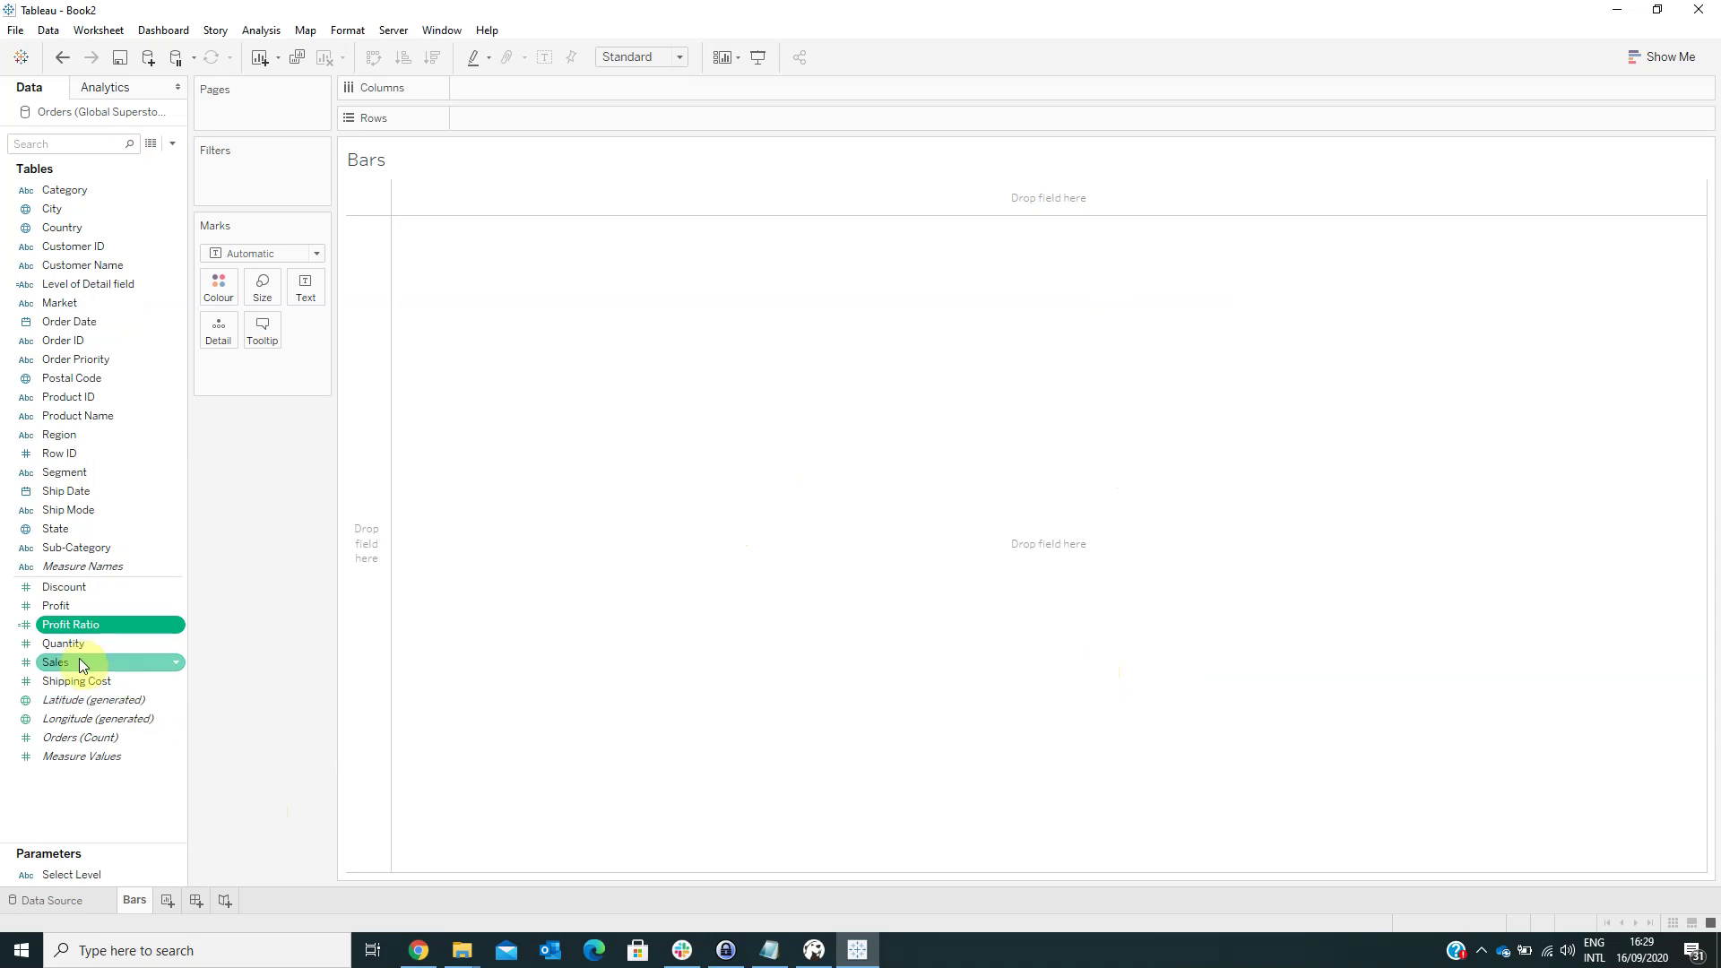
- Put Sales, Profit, Profit Ratio and Discount on Columns and Level of Detail field on Rows
{"action": "left_click_drag", "start_coordinate": [79, 661], "coordinate": [507, 95]}
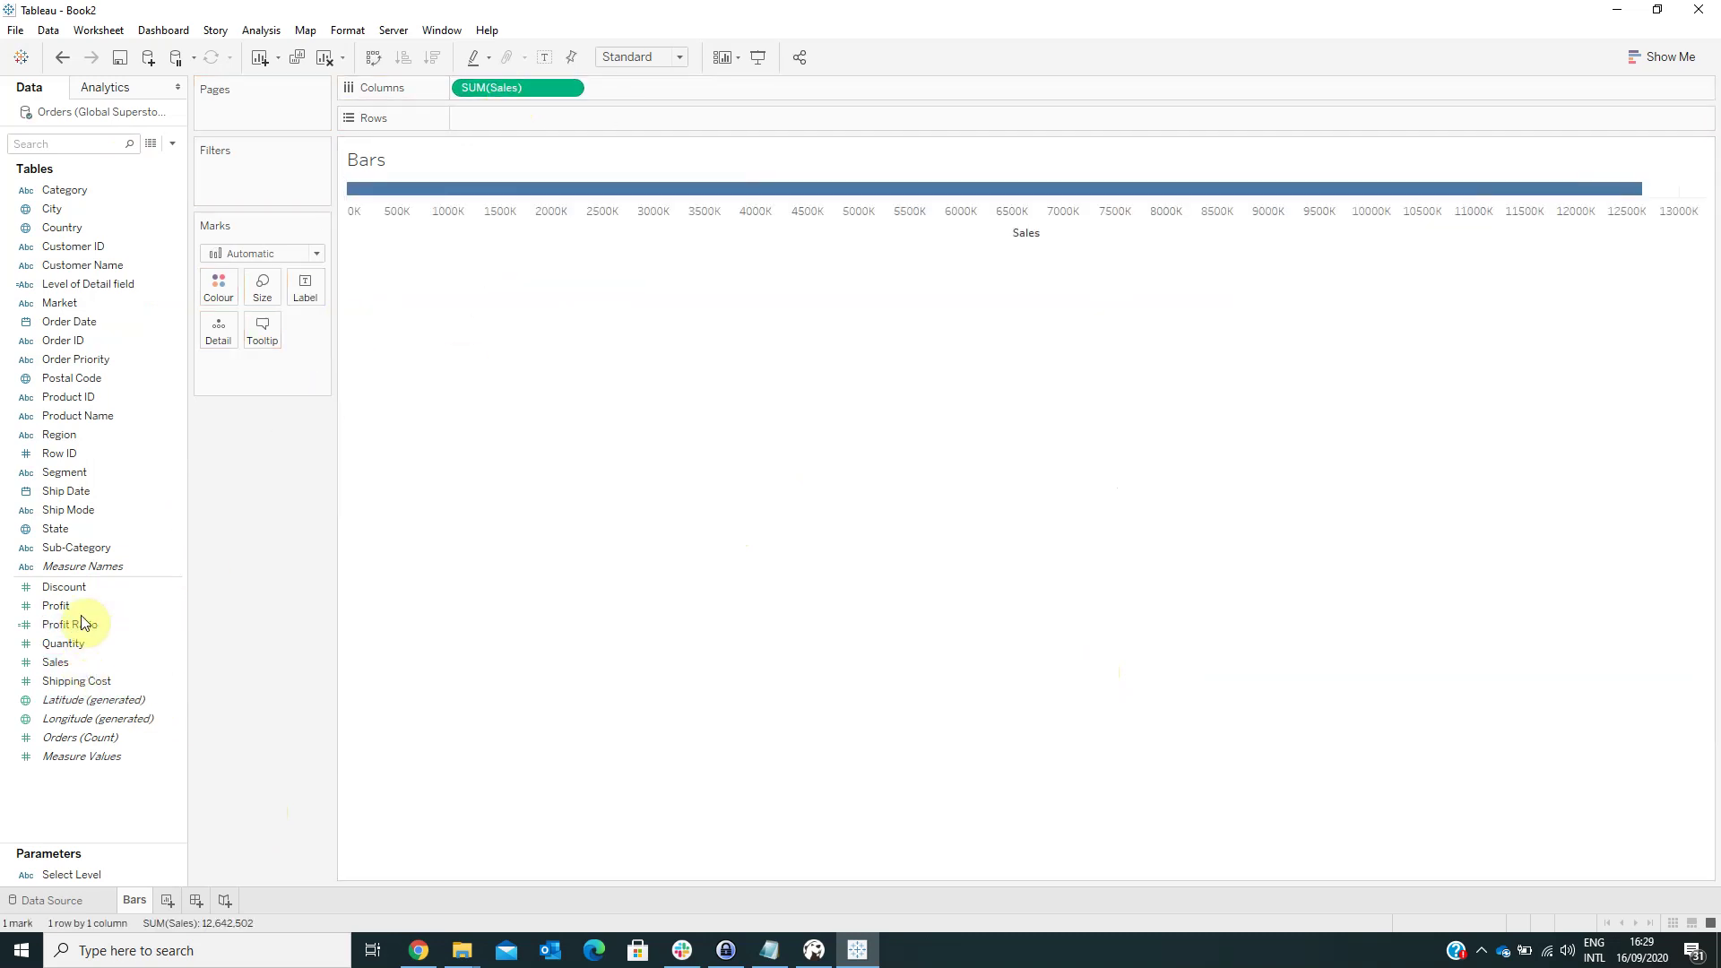
{"action": "left_click_drag", "start_coordinate": [79, 612], "coordinate": [640, 90]}
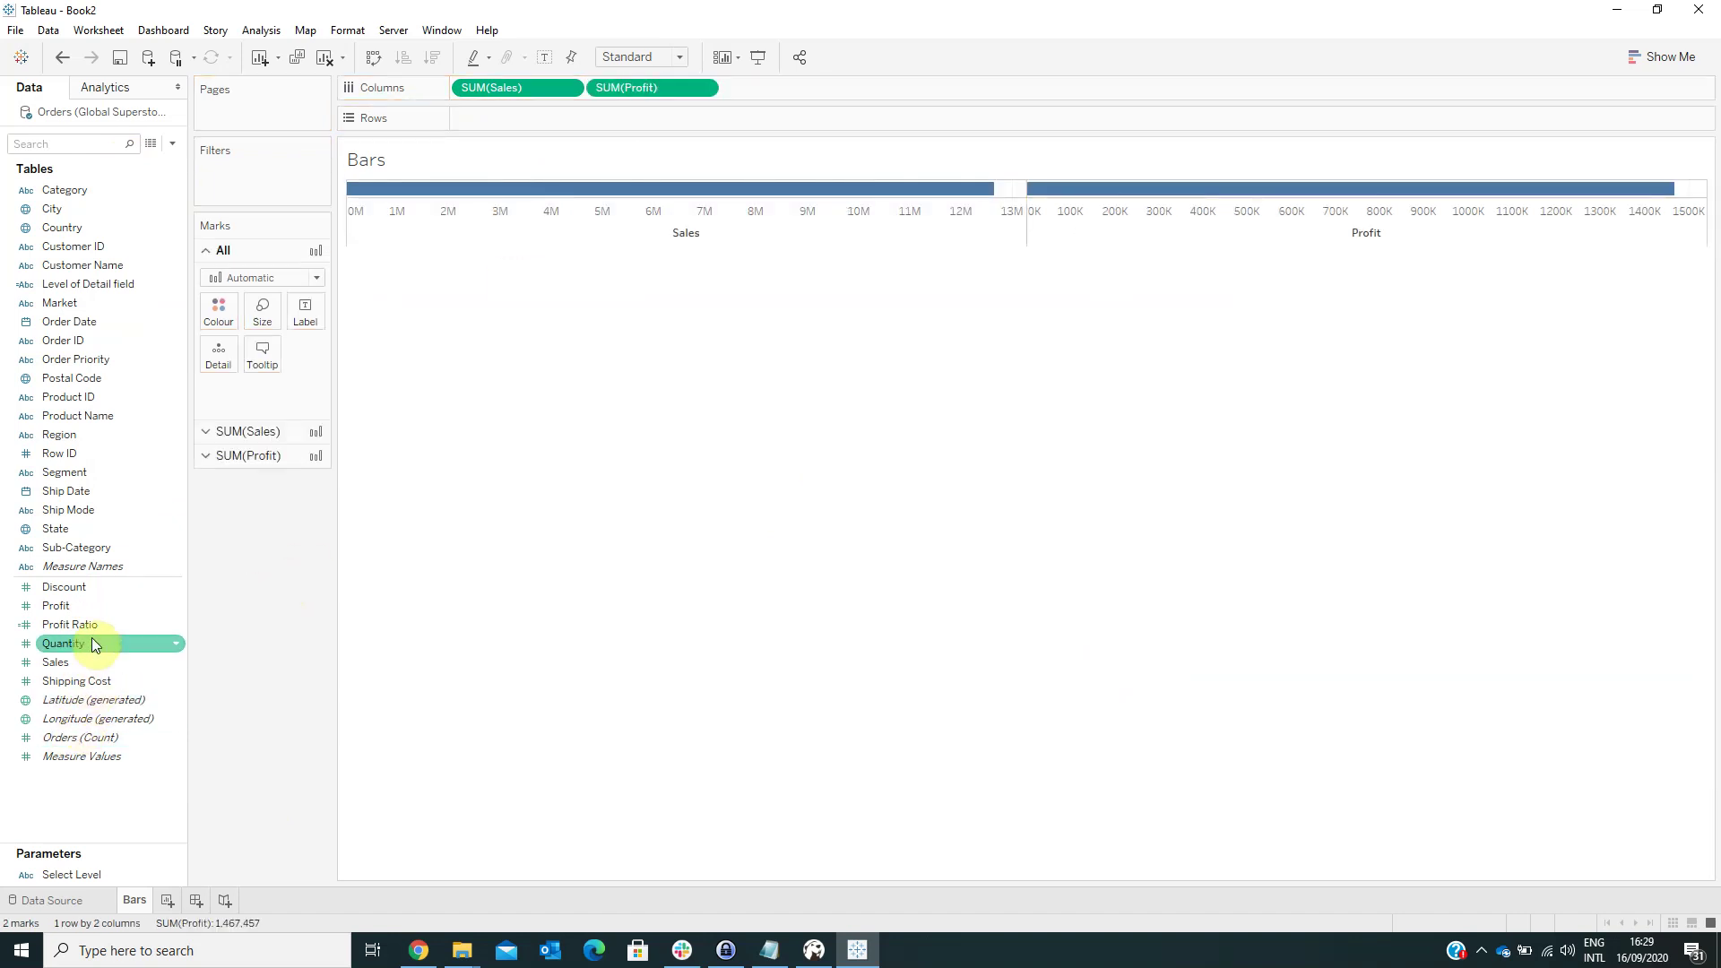
{"action": "left_click_drag", "start_coordinate": [87, 625], "coordinate": [809, 89]}
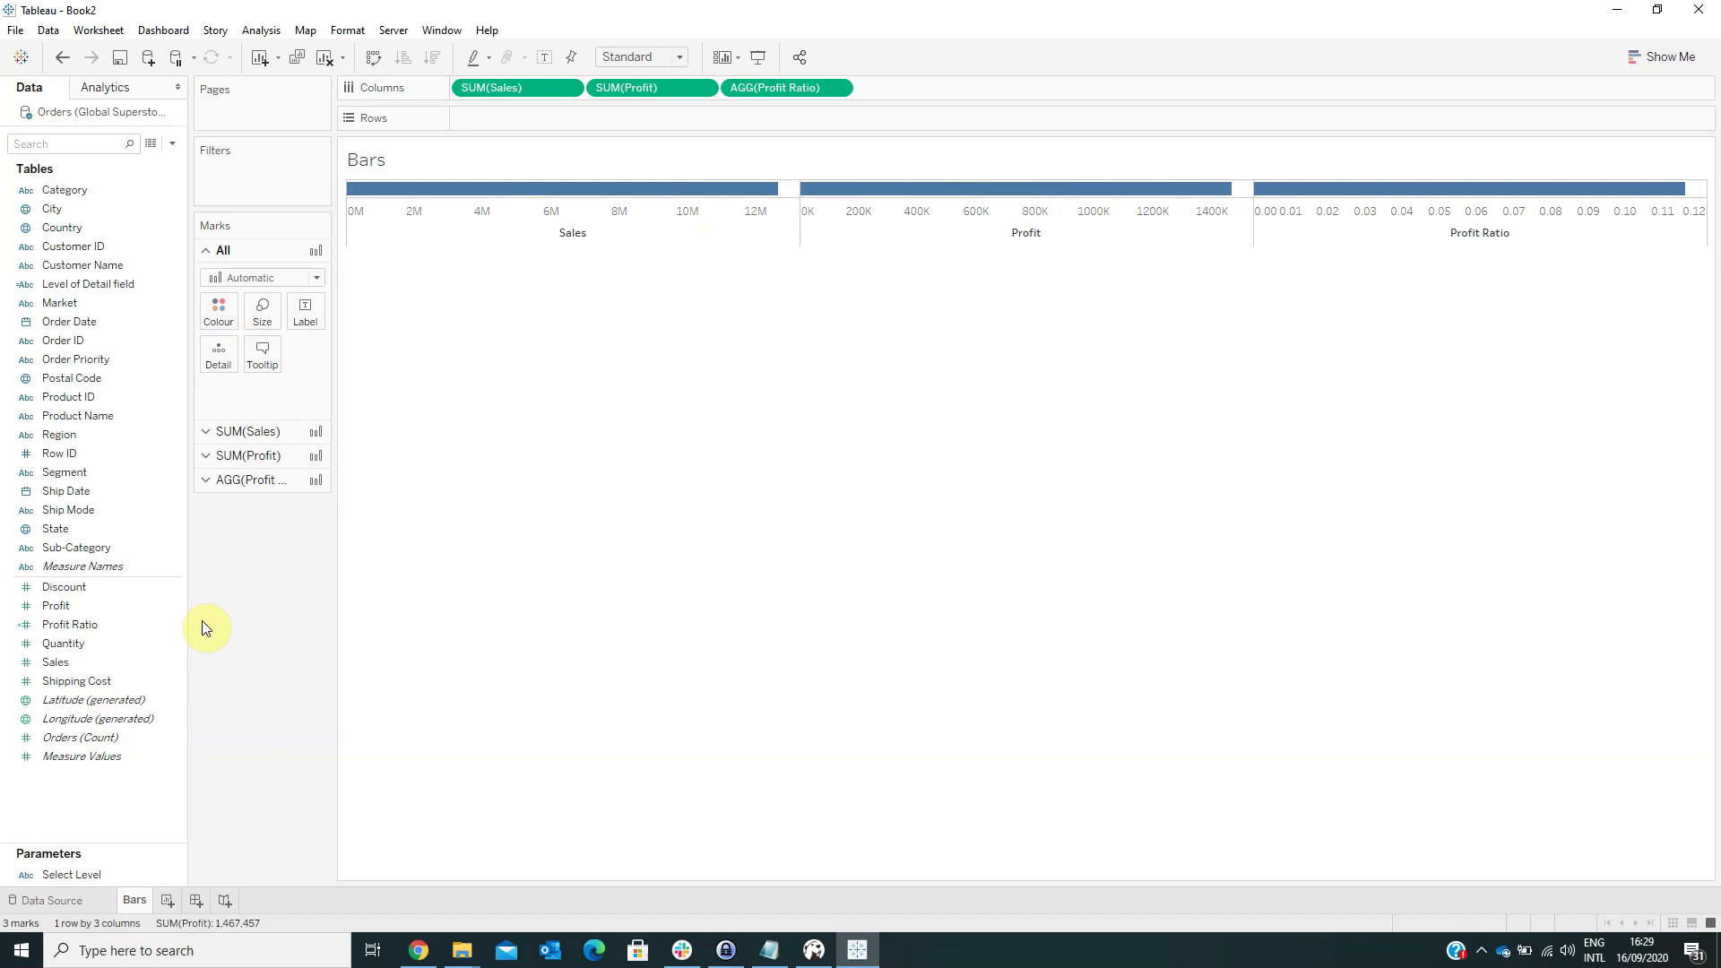
{"action": "left_click_drag", "start_coordinate": [64, 588], "coordinate": [938, 91]}
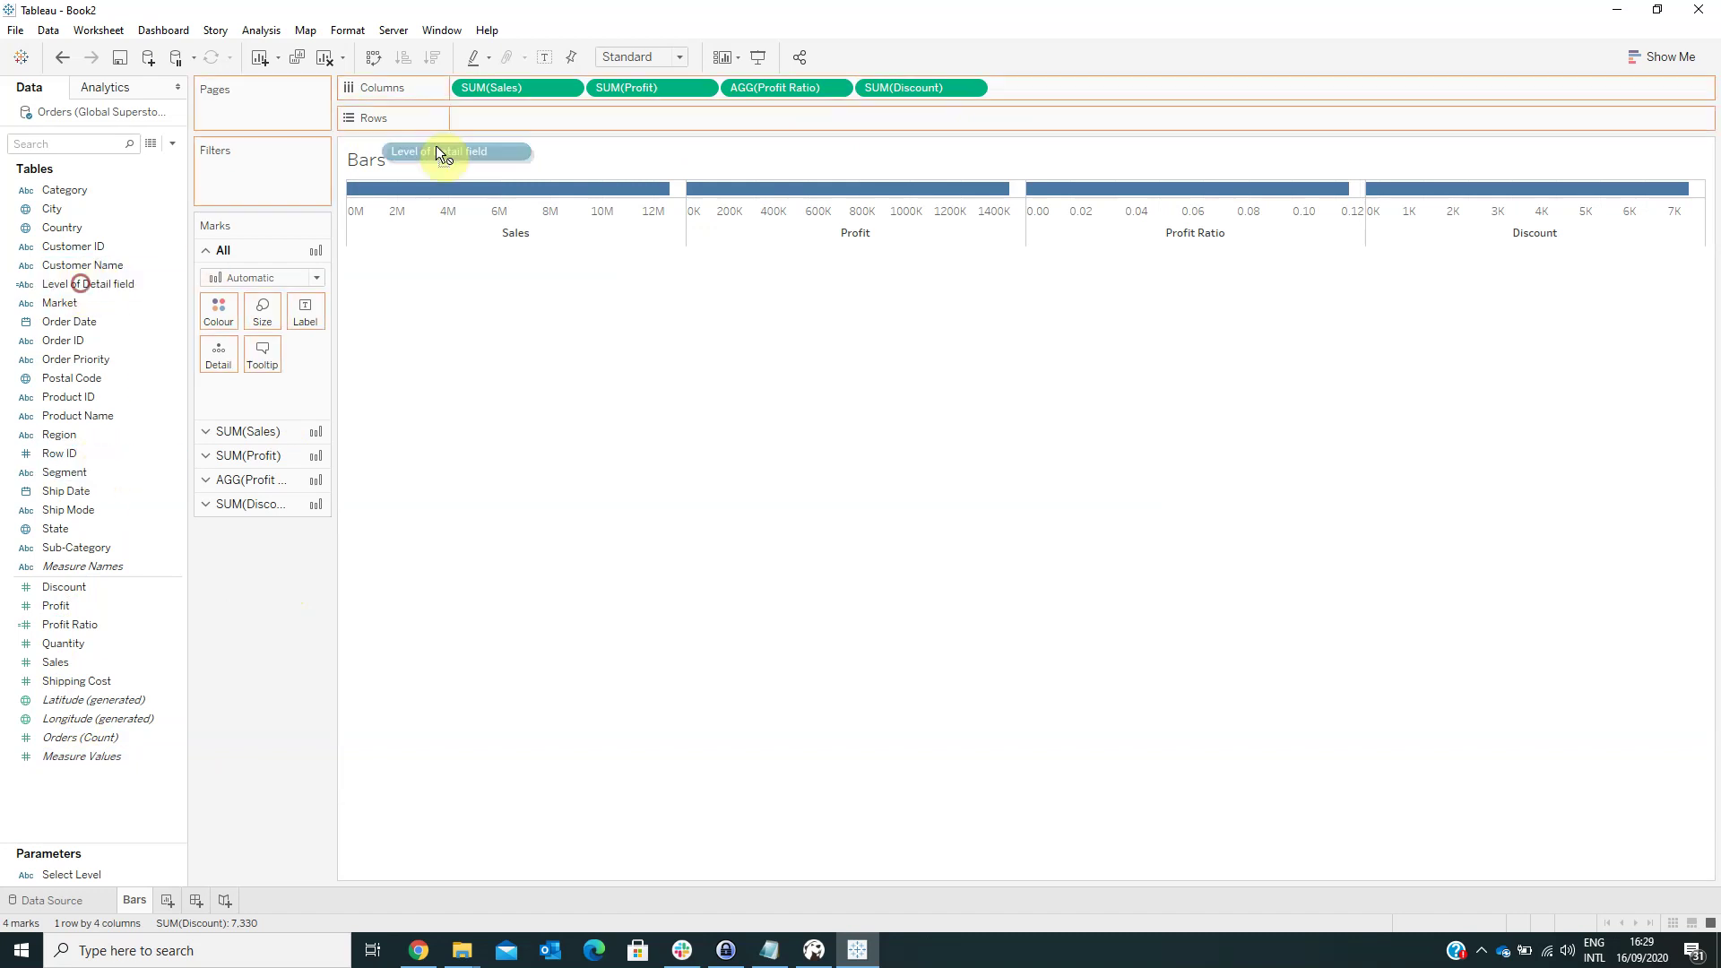
{"action": "left_click_drag", "start_coordinate": [436, 149], "coordinate": [512, 113]}
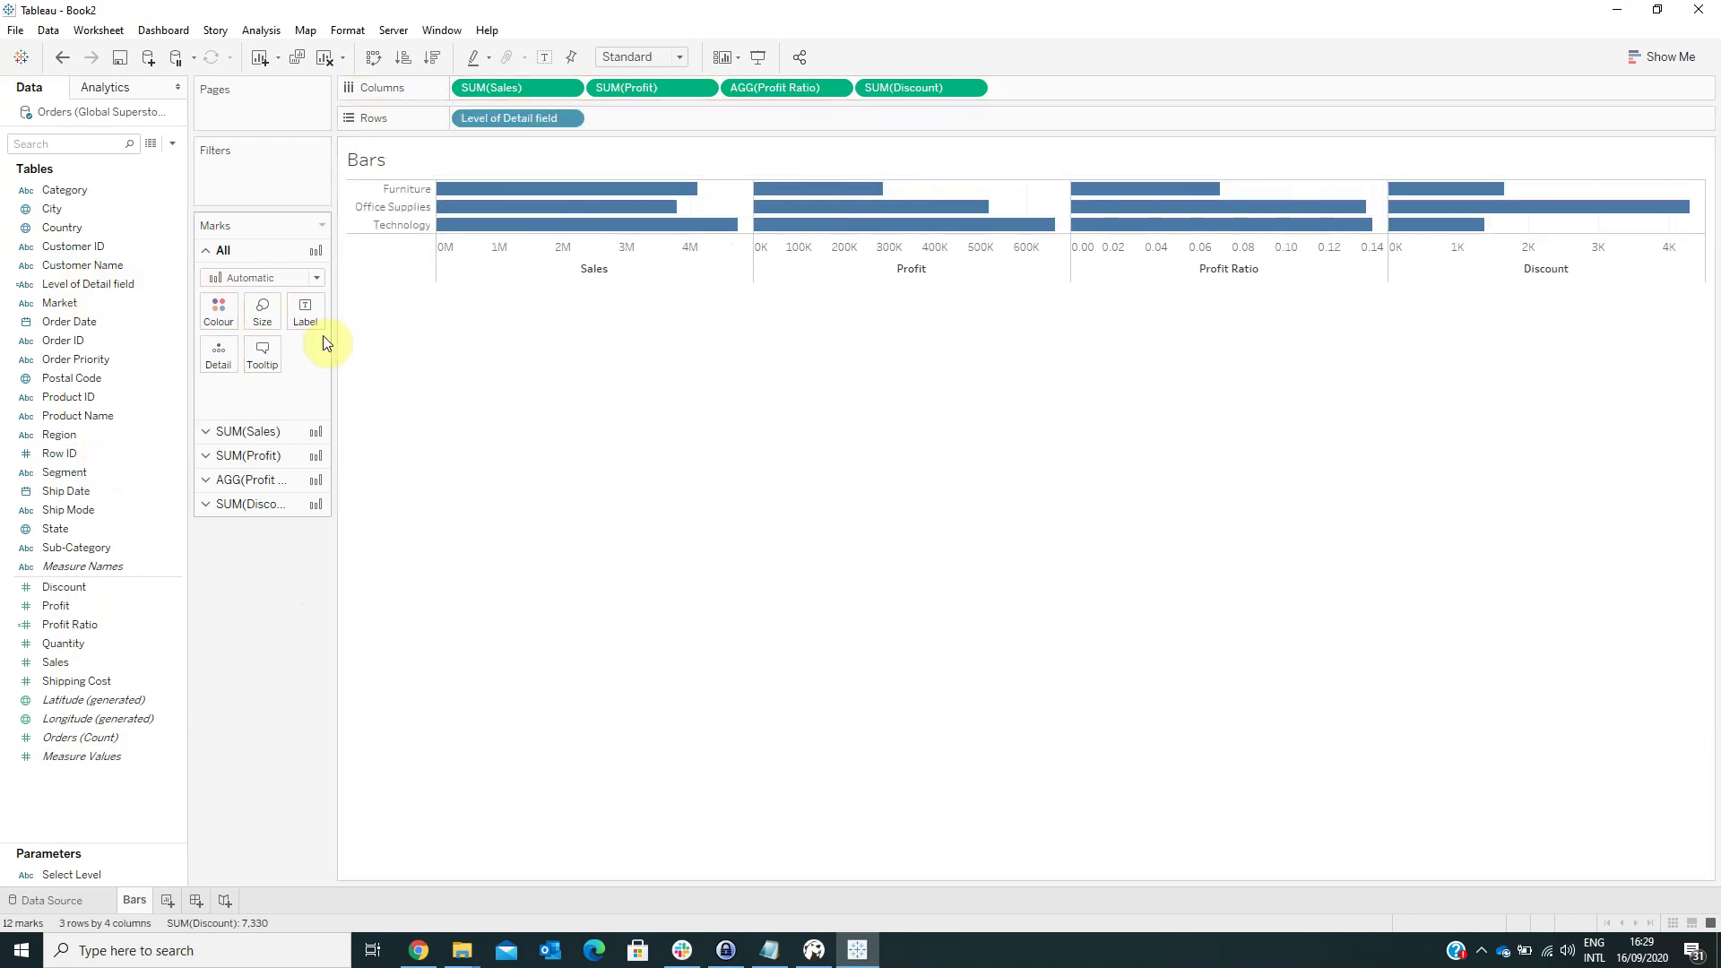
- Fit the chart to Entire View, then colour the Sales bars by Sales and show their labels
{"action": "left_click", "coordinate": [639, 56]}
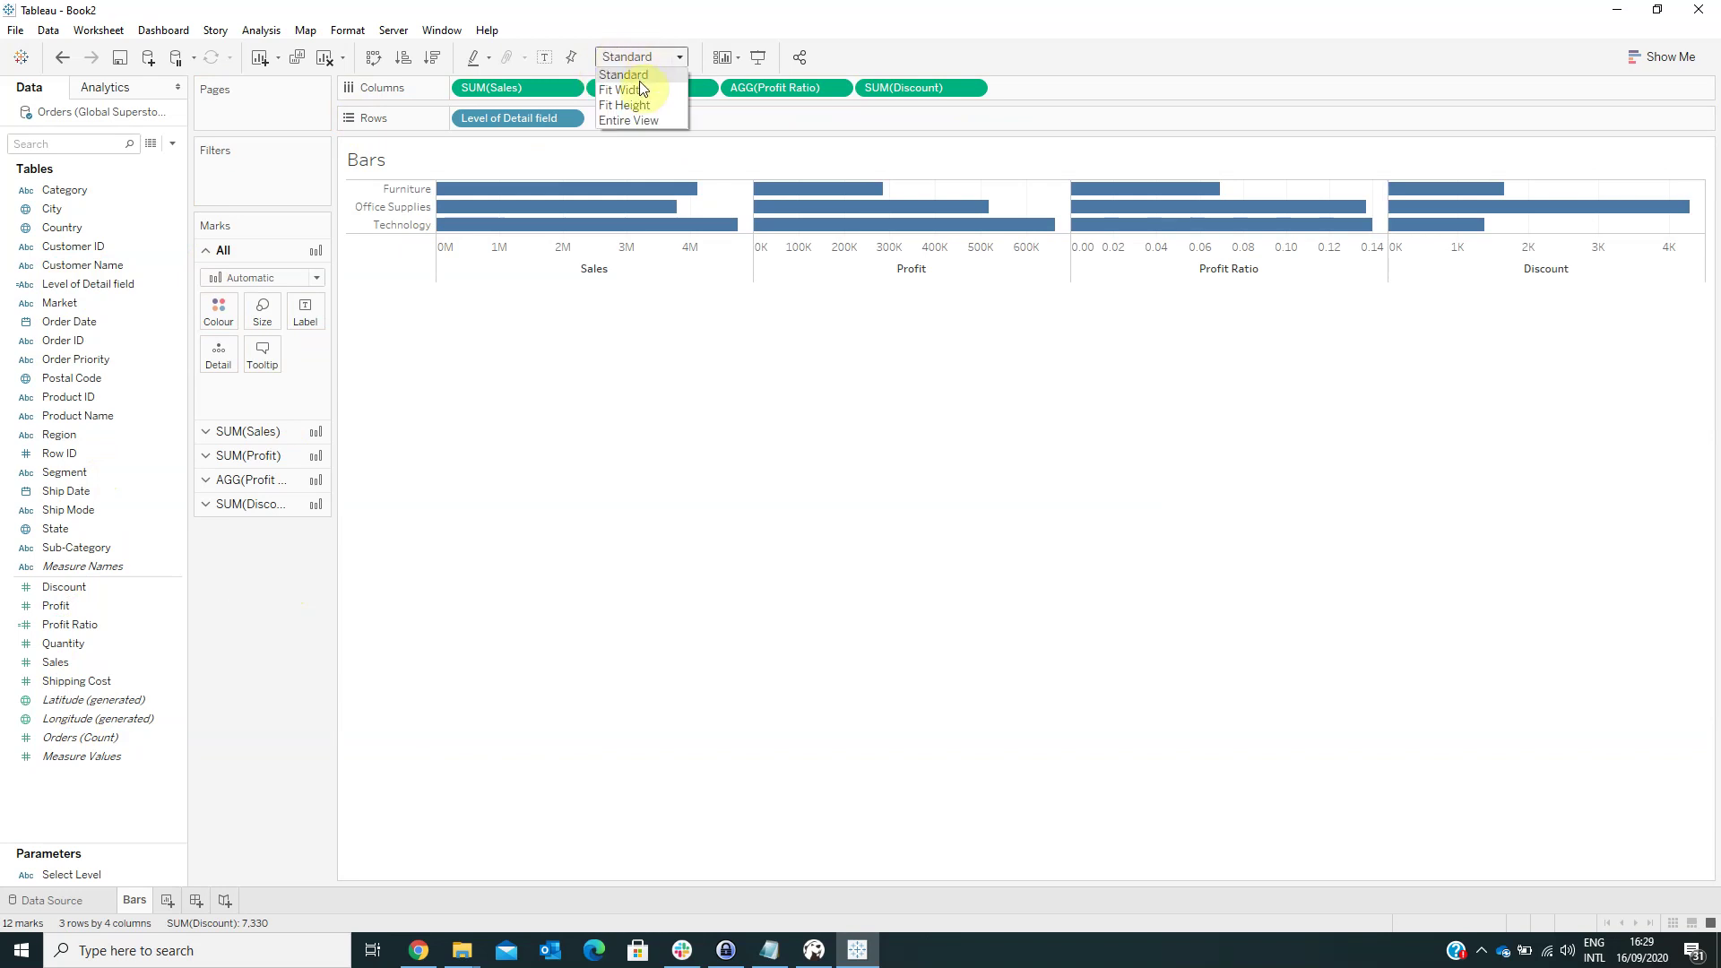
{"action": "left_click", "coordinate": [642, 119]}
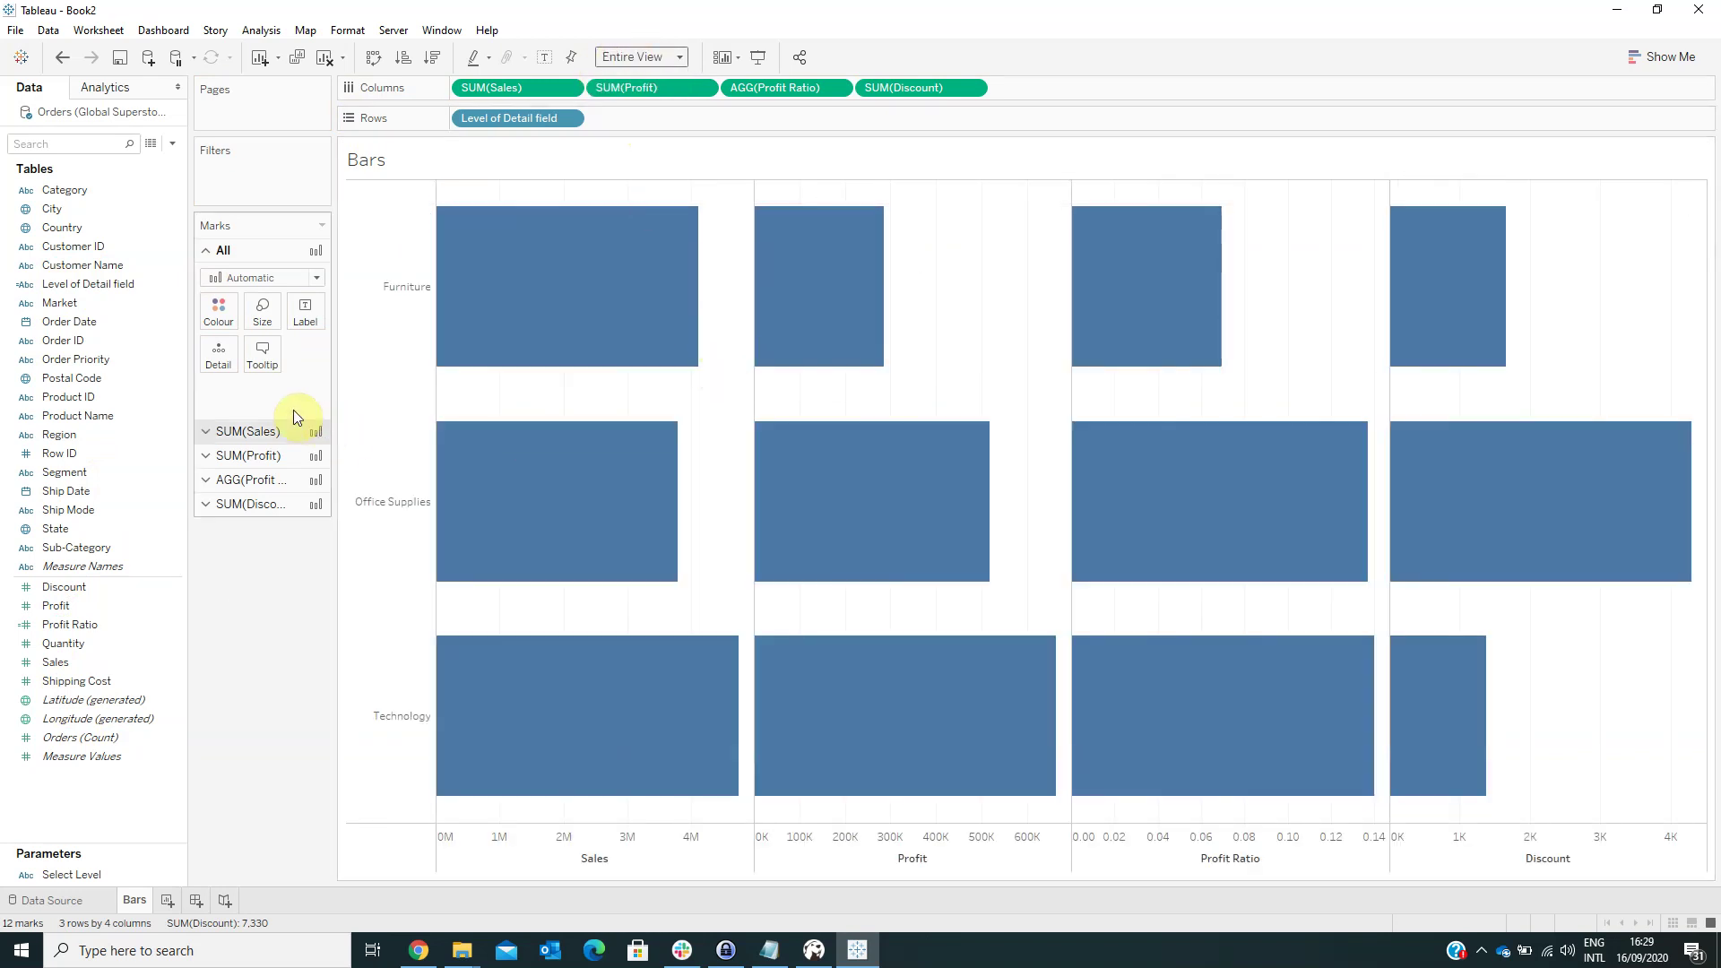
{"action": "left_click", "coordinate": [235, 432]}
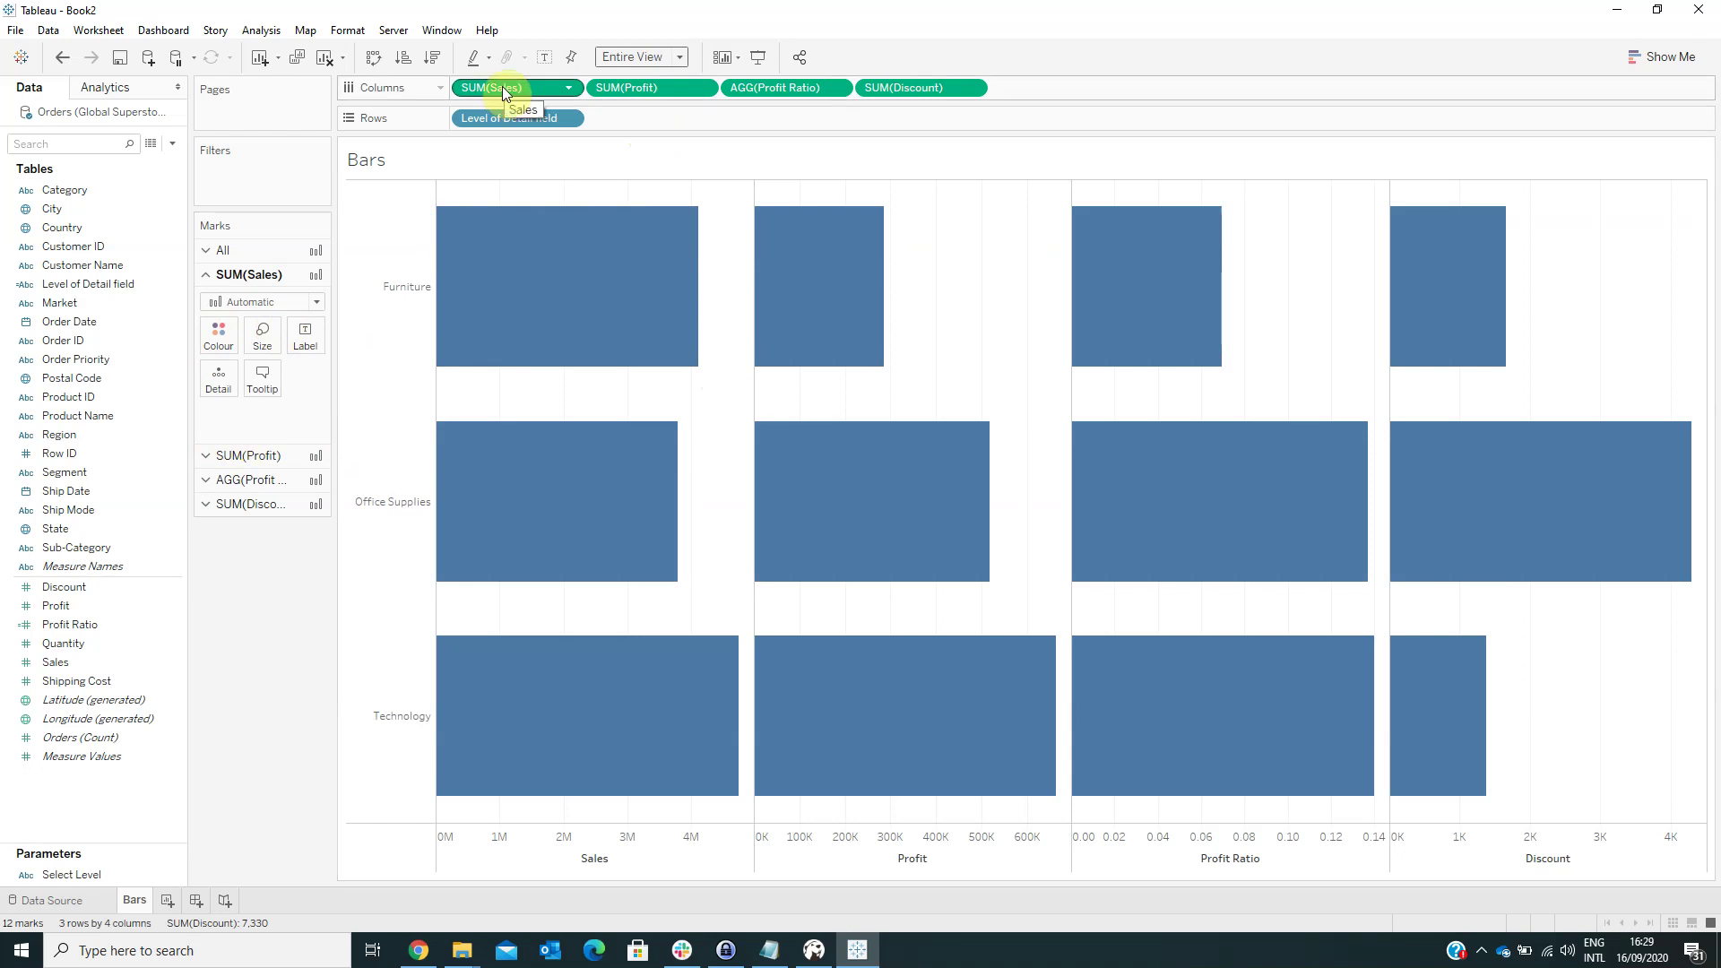
{"action": "left_click_drag", "start_coordinate": [505, 92], "coordinate": [304, 341]}
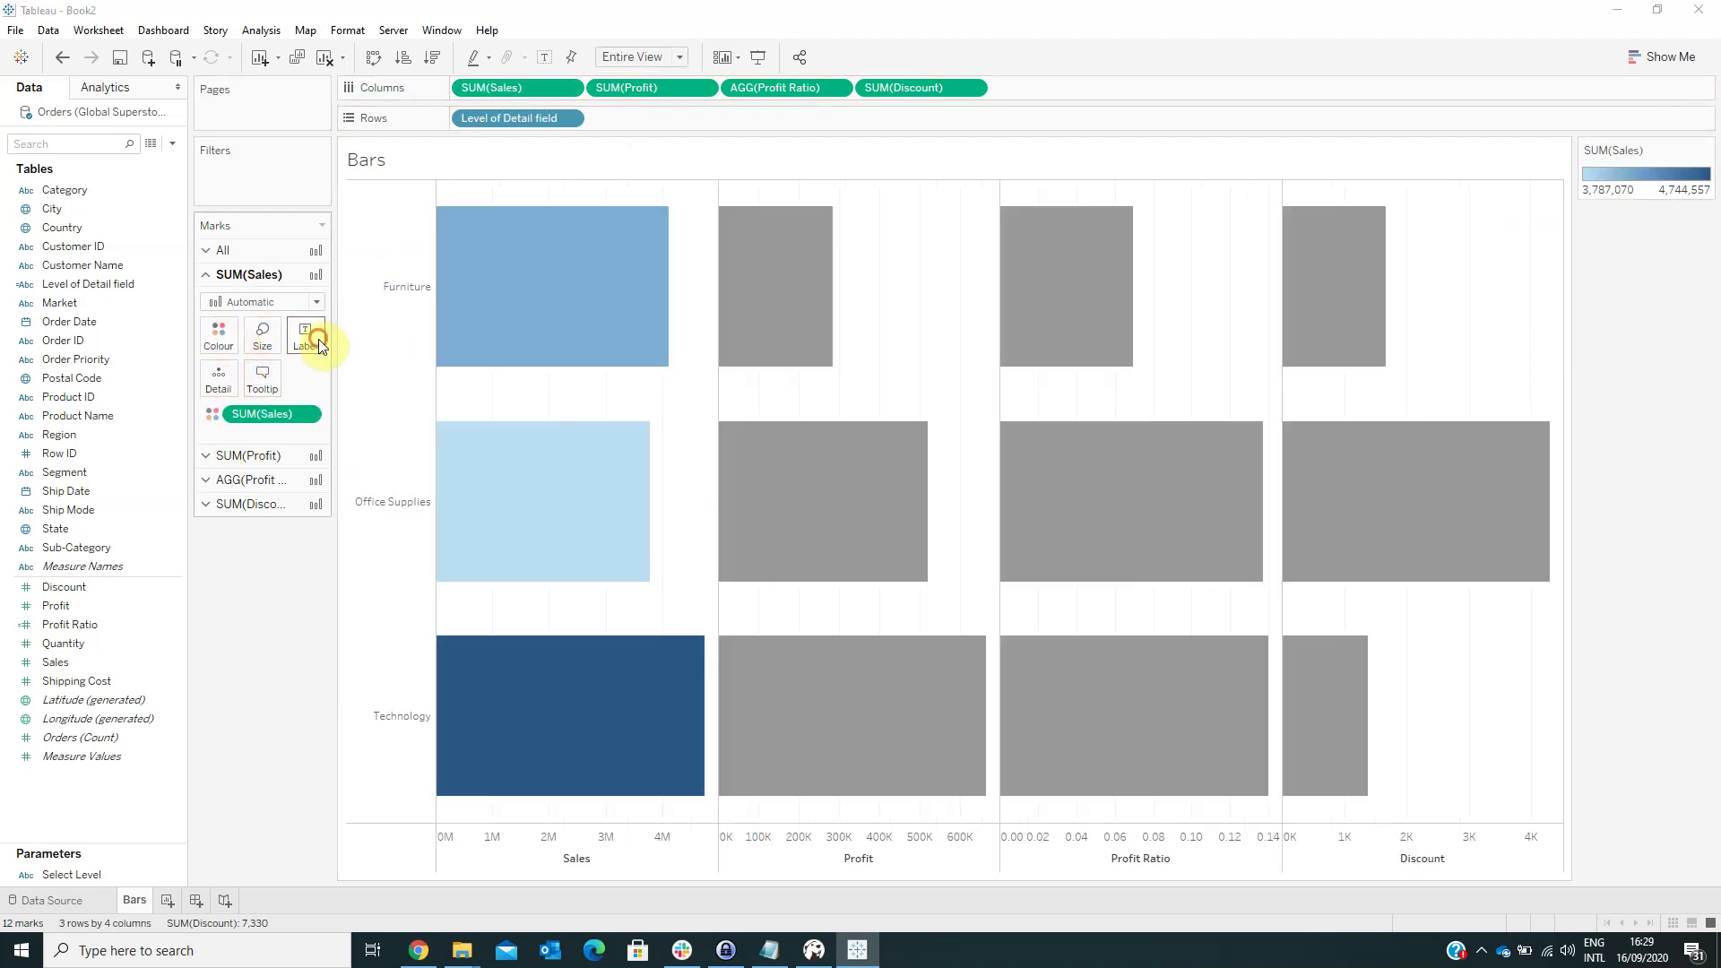
{"action": "left_click", "coordinate": [313, 338]}
{"action": "left_click", "coordinate": [345, 377]}
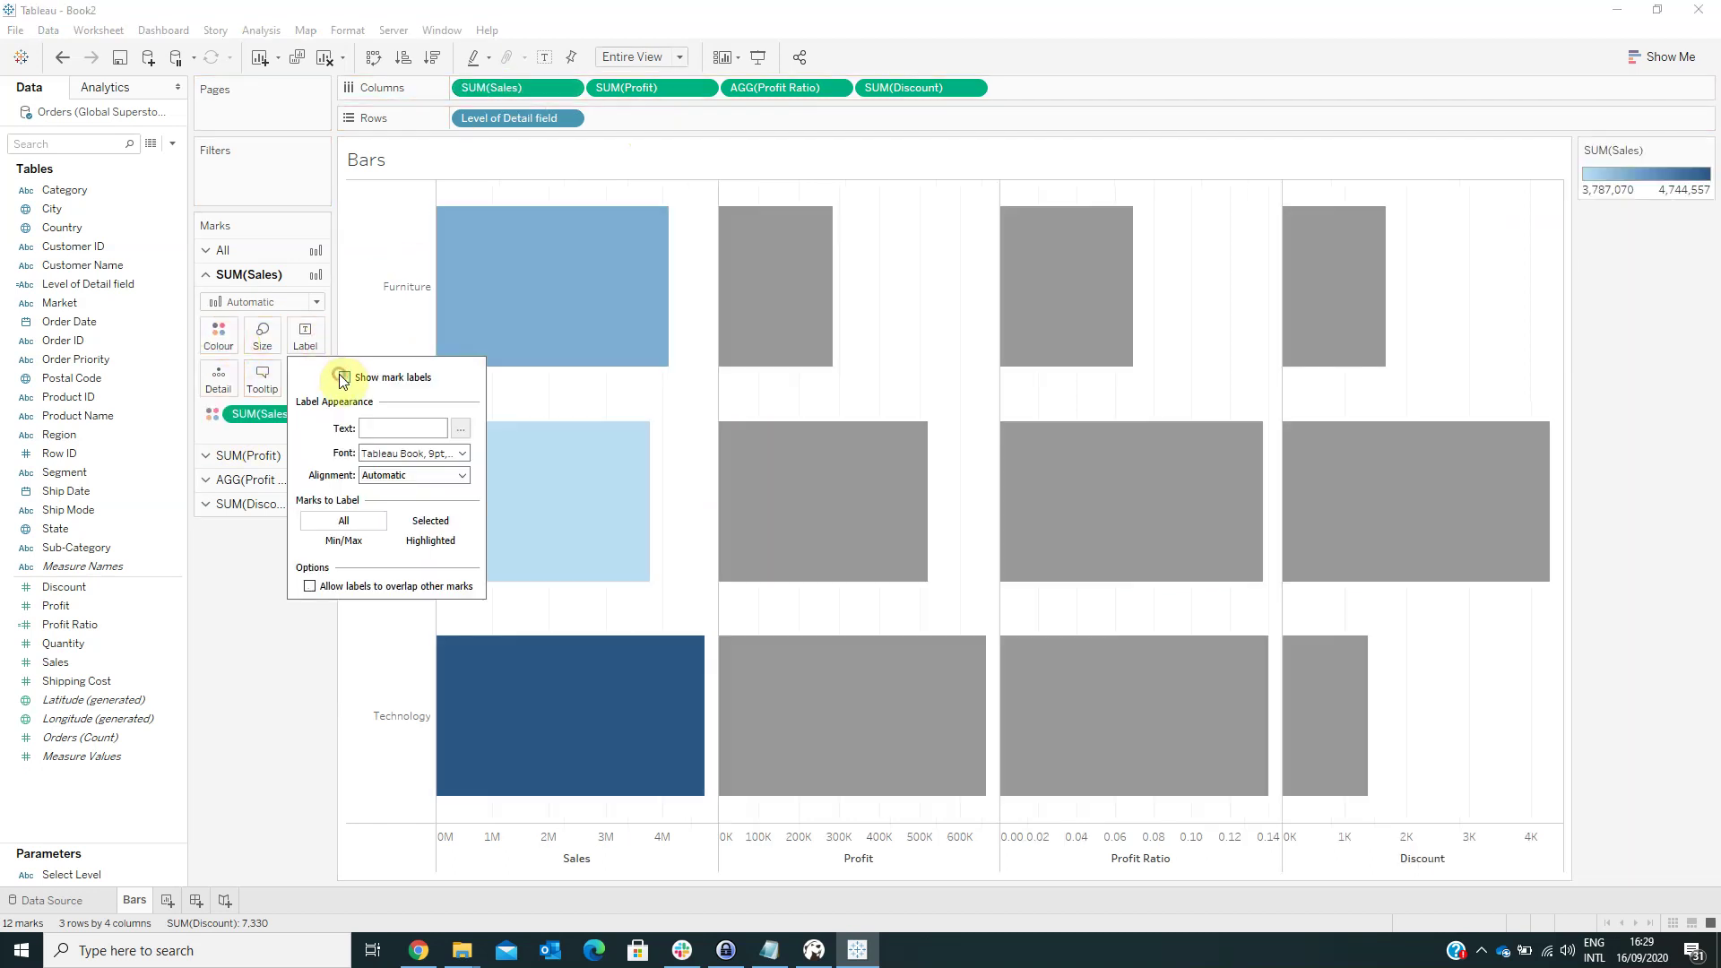
- Colour the Profit bars by Profit and show their value labels
{"action": "left_click", "coordinate": [266, 458]}
{"action": "left_click_drag", "start_coordinate": [590, 90], "coordinate": [307, 377]}
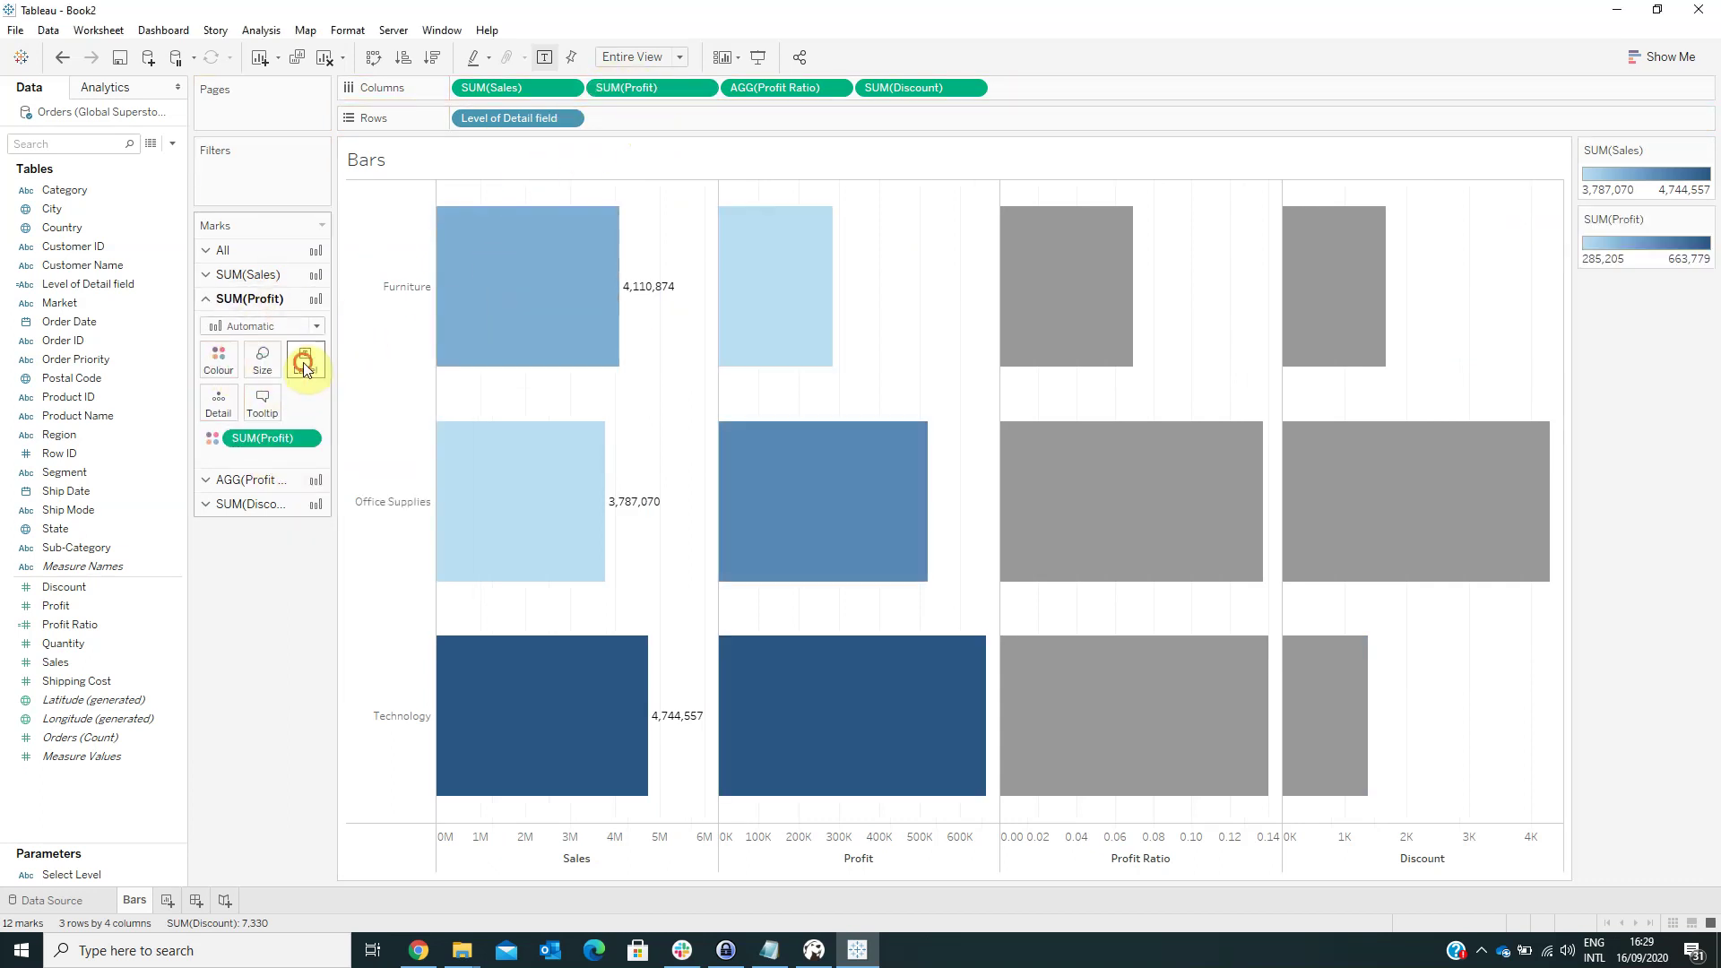
{"action": "left_click", "coordinate": [305, 364]}
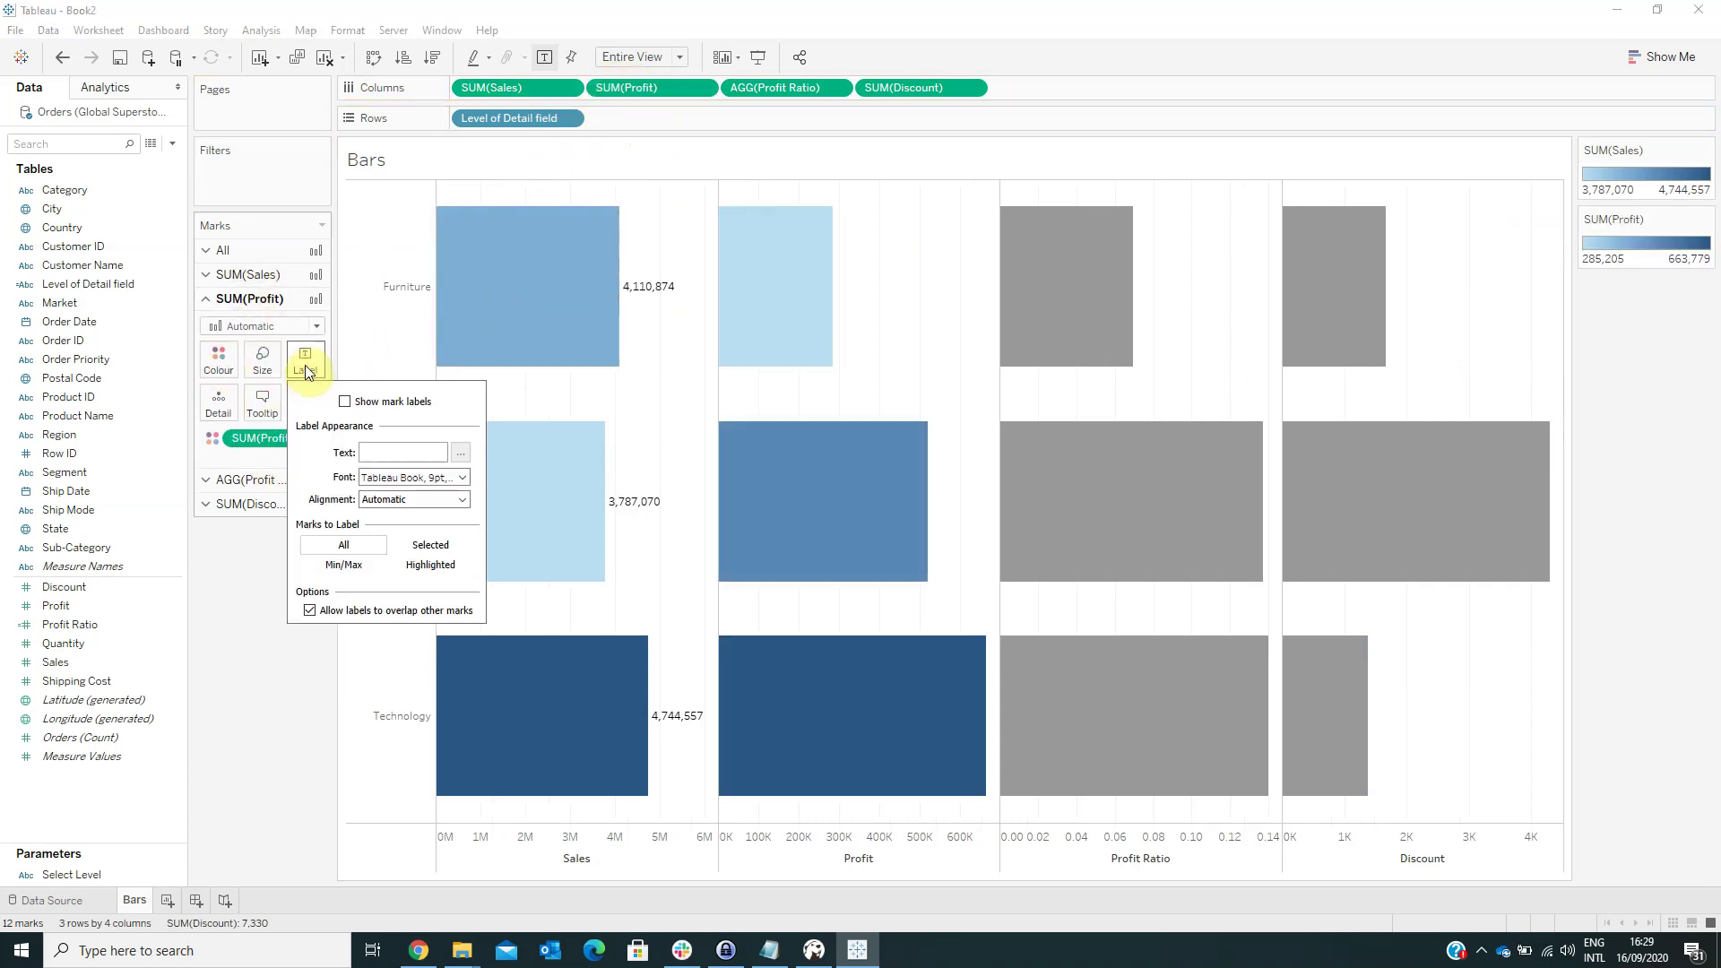
{"action": "left_click", "coordinate": [344, 401]}
{"action": "left_click", "coordinate": [310, 610]}
- Colour the Profit Ratio bars by Profit Ratio and show their value labels
{"action": "left_click", "coordinate": [249, 487]}
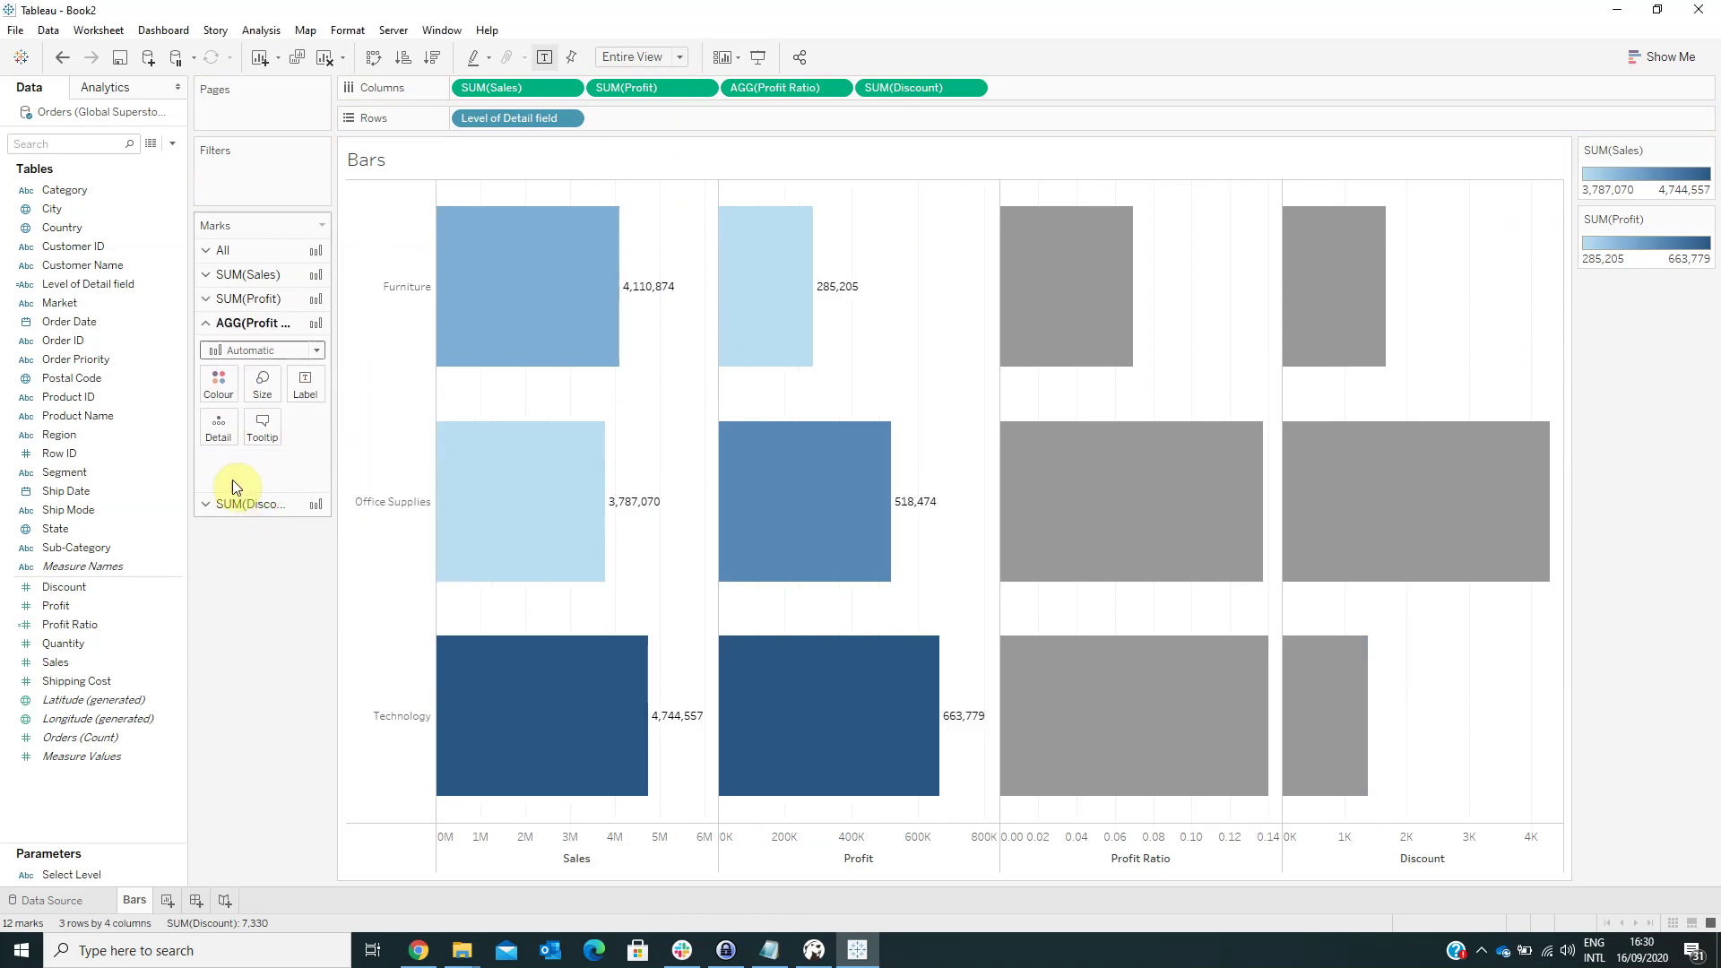
{"action": "mouse_move", "coordinate": [769, 97]}
{"action": "left_mouse_down"}
{"action": "mouse_move", "coordinate": [321, 452]}
{"action": "mouse_move", "coordinate": [226, 384]}
{"action": "left_mouse_up"}
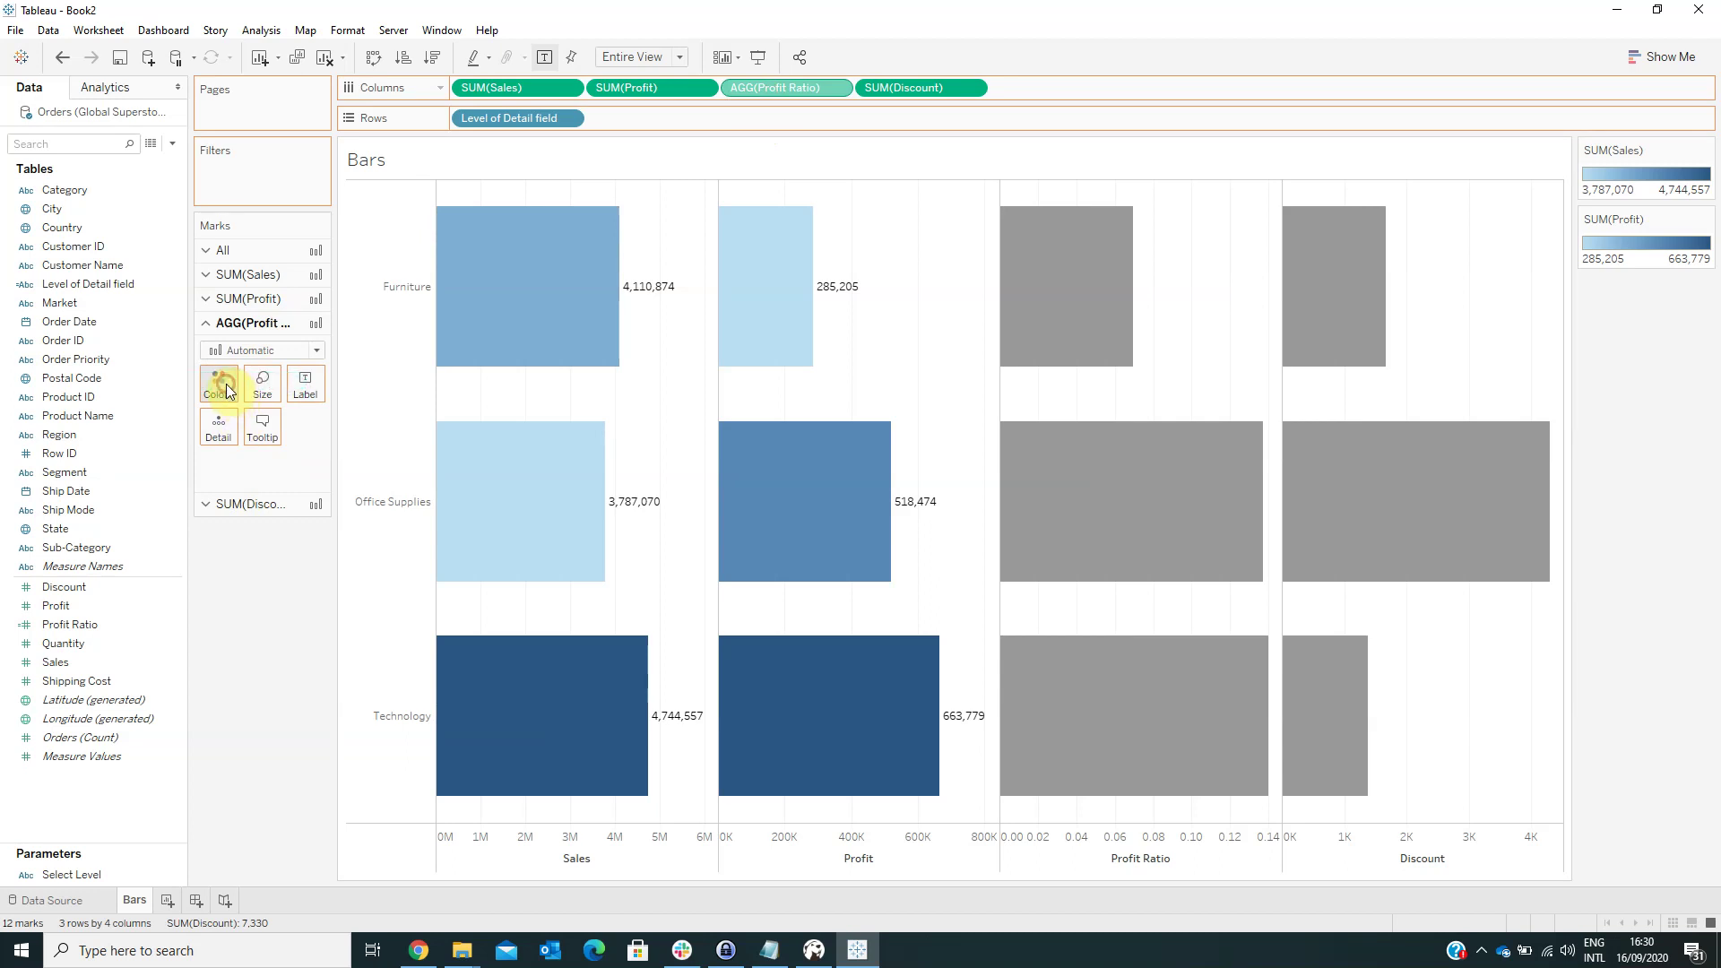
{"action": "left_click", "coordinate": [305, 399]}
{"action": "left_click", "coordinate": [338, 319]}
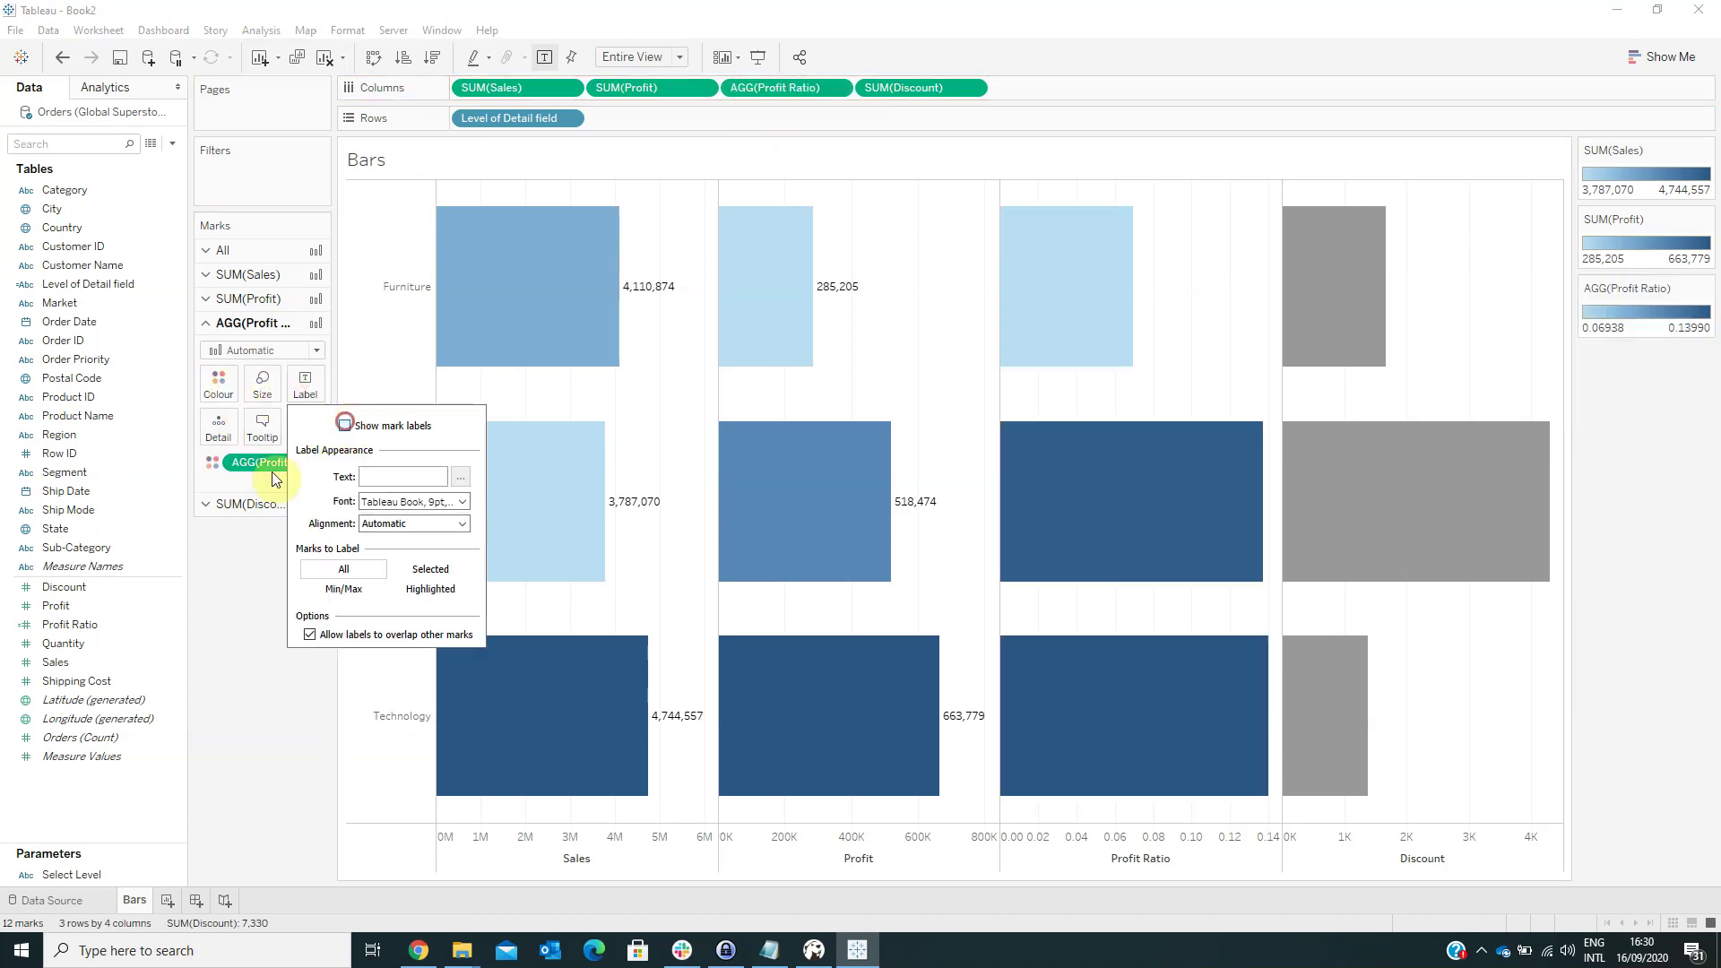
- Colour the Discount bars by Discount and show their value labels
{"action": "left_click", "coordinate": [249, 504]}
{"action": "left_click_drag", "start_coordinate": [868, 97], "coordinate": [224, 402]}
{"action": "left_click", "coordinate": [306, 408]}
{"action": "left_click", "coordinate": [341, 451]}
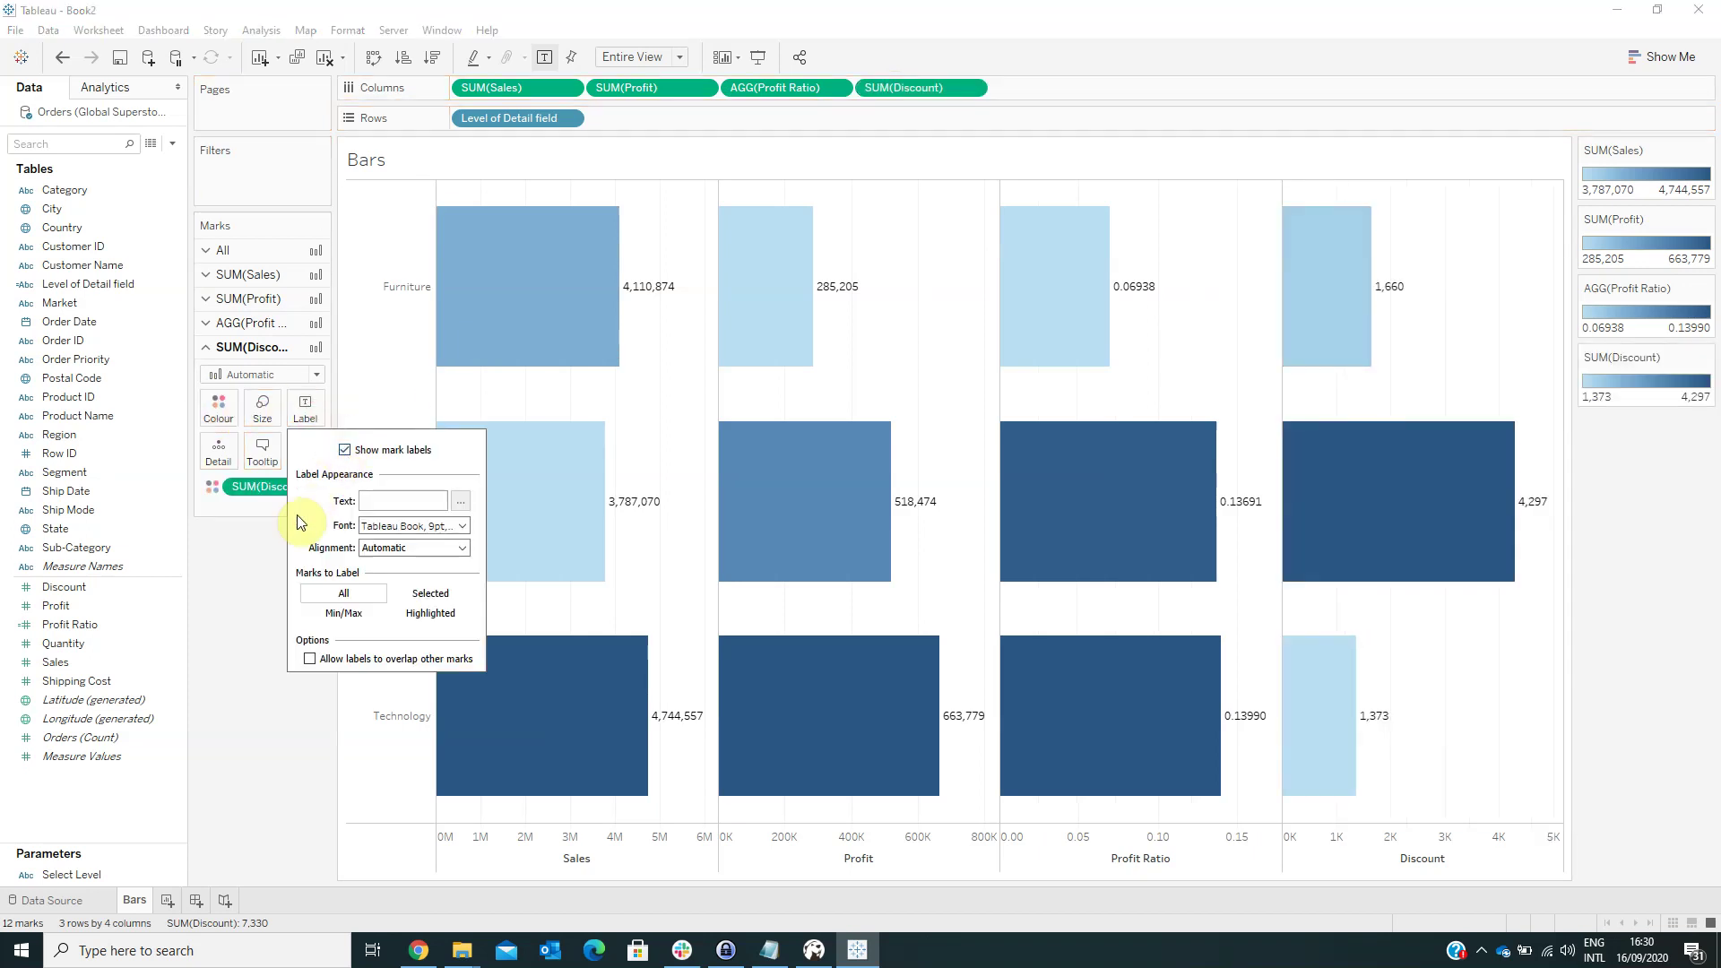
{"action": "left_click", "coordinate": [263, 544]}
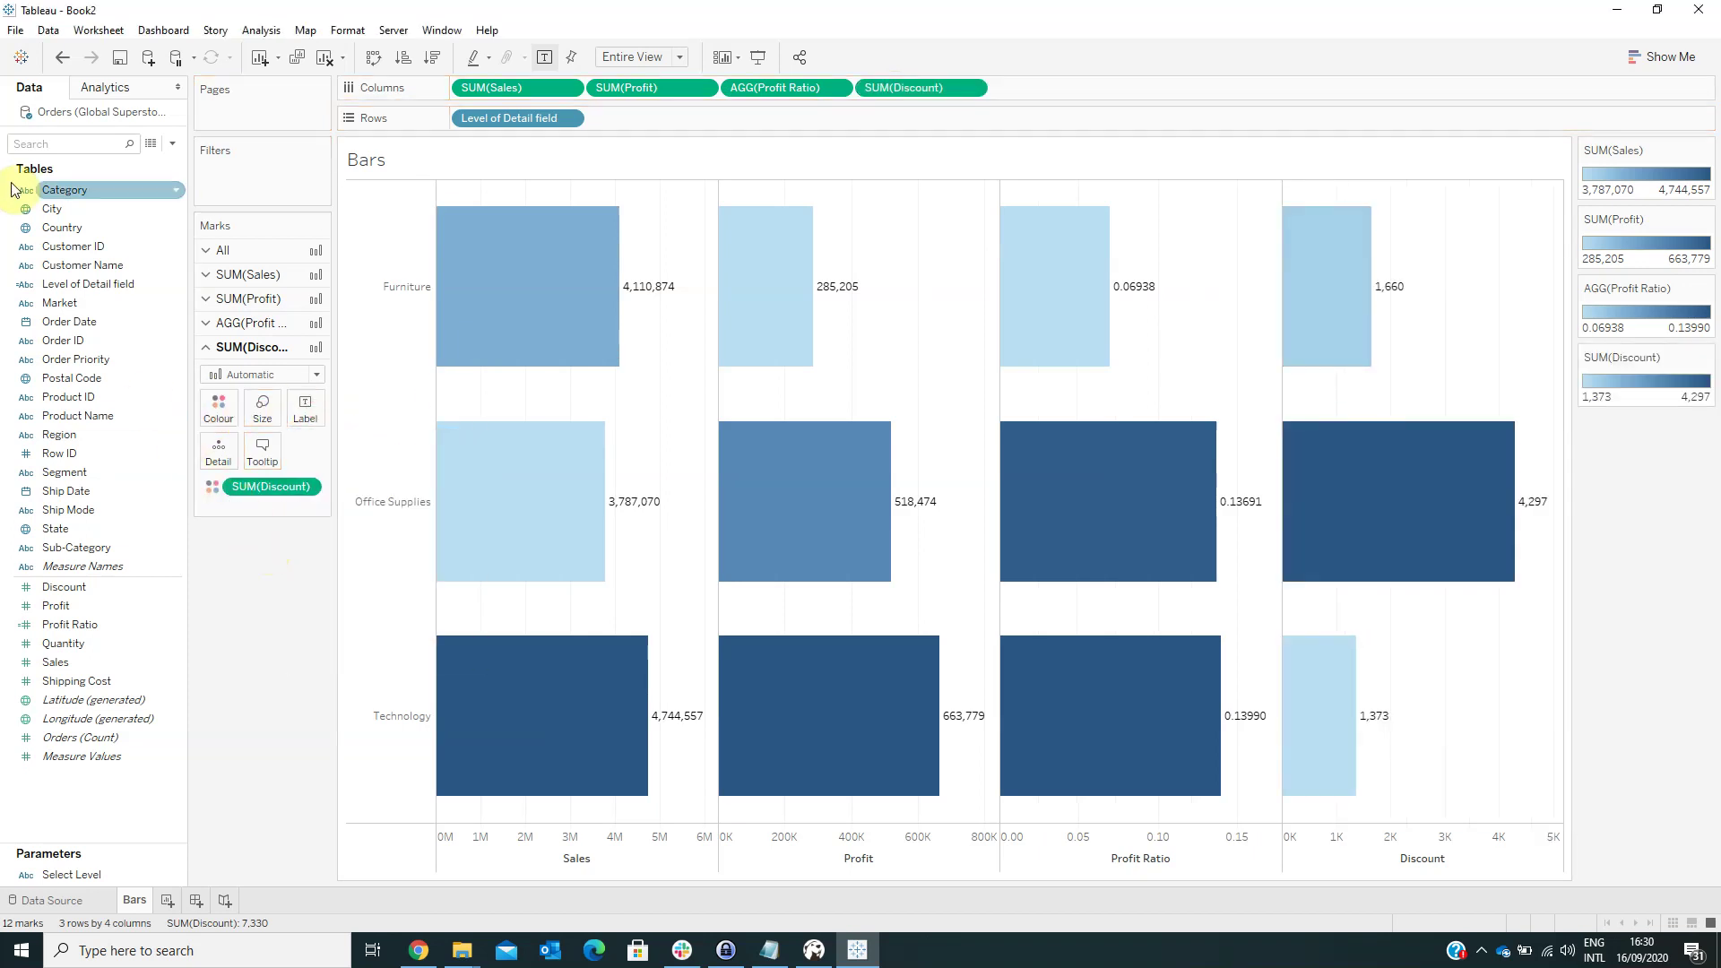
- Create a String parameter named Sort by, restricted to a List of values
{"action": "left_click", "coordinate": [172, 144]}
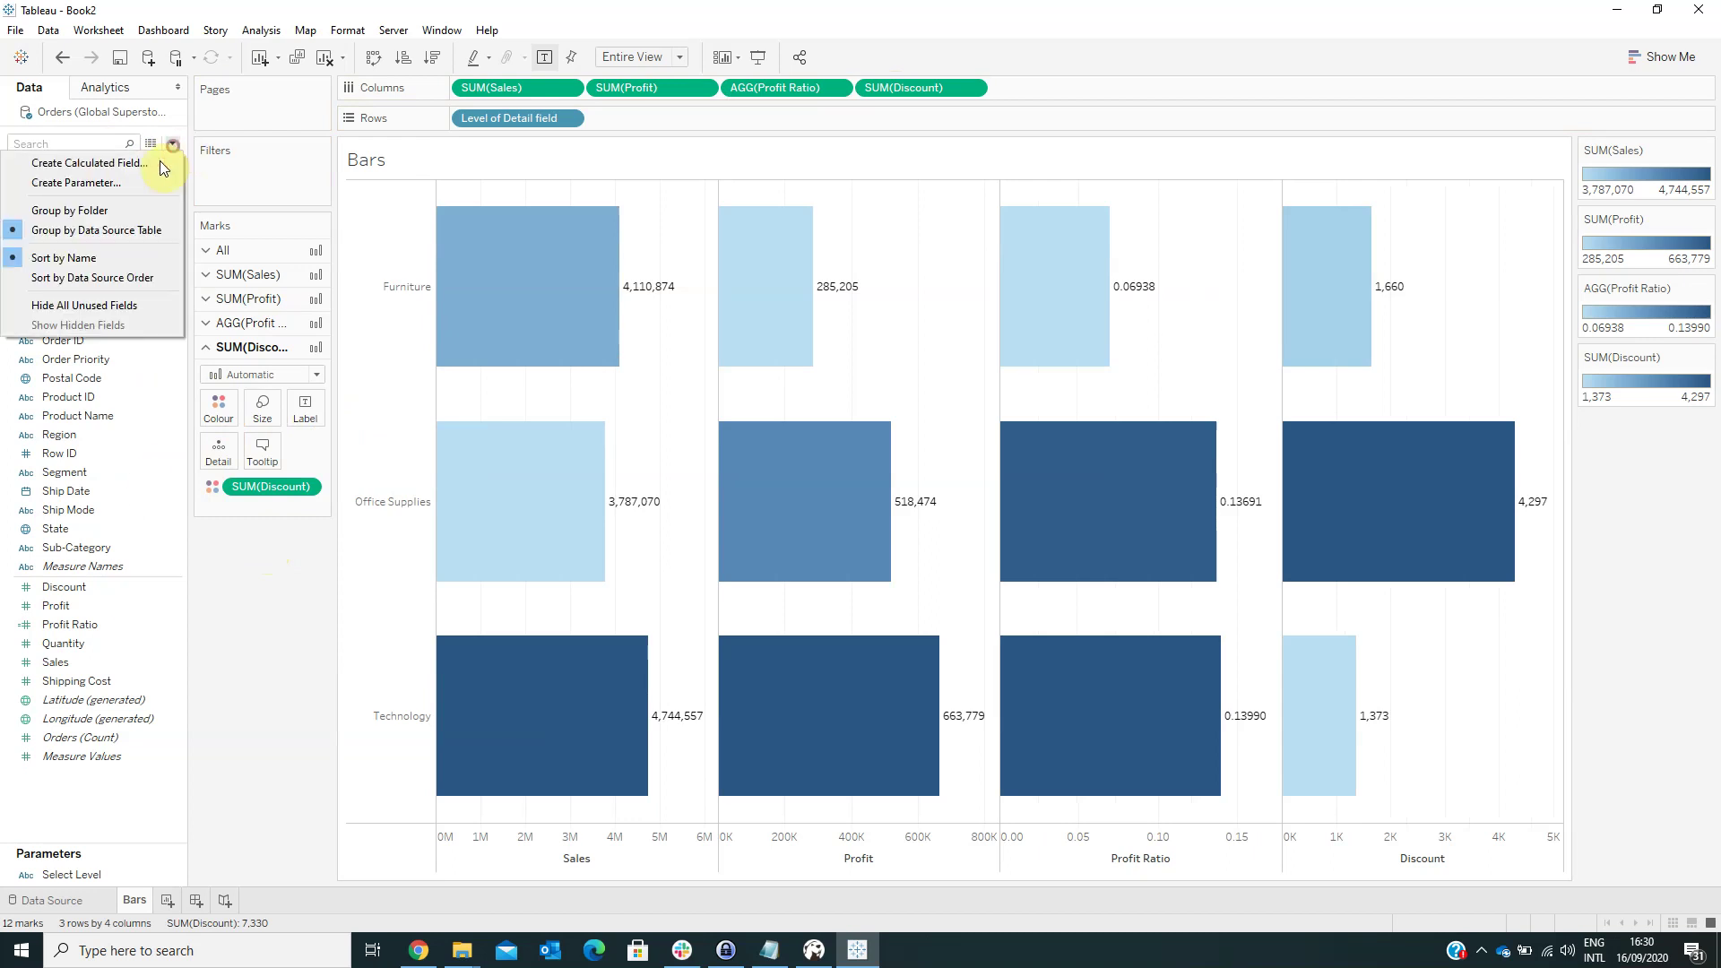
{"action": "left_click", "coordinate": [115, 177]}
{"action": "type", "text": "Sort by"}
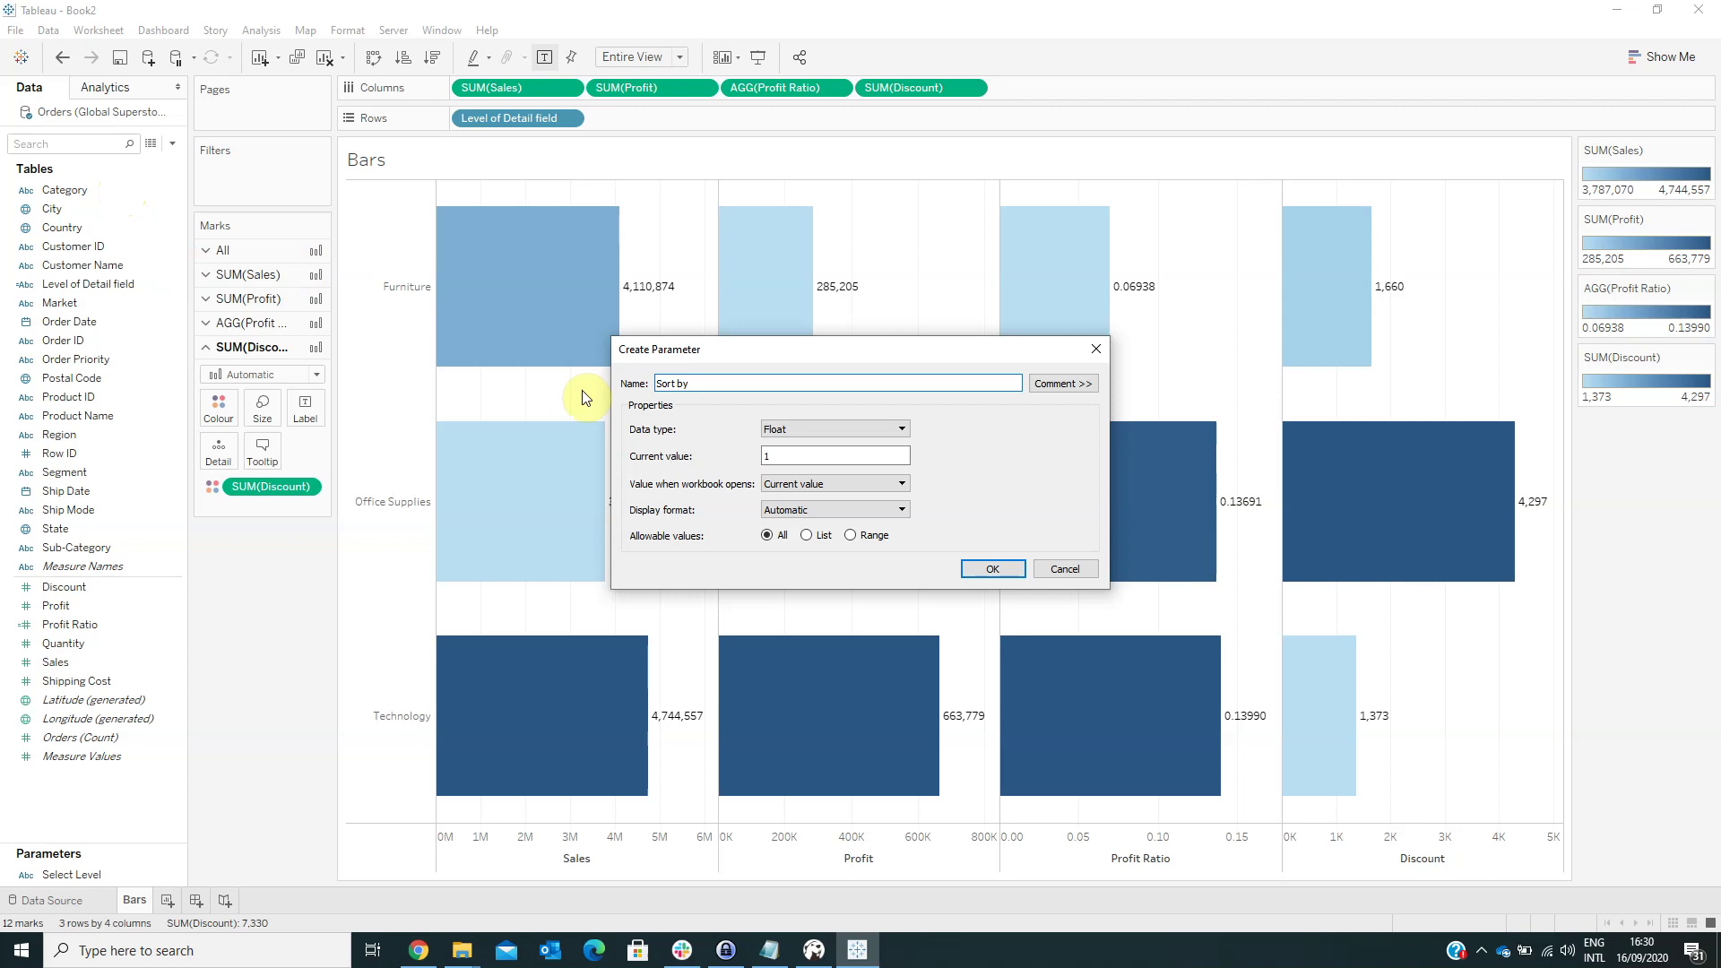
{"action": "left_click", "coordinate": [798, 431]}
{"action": "left_click", "coordinate": [800, 467]}
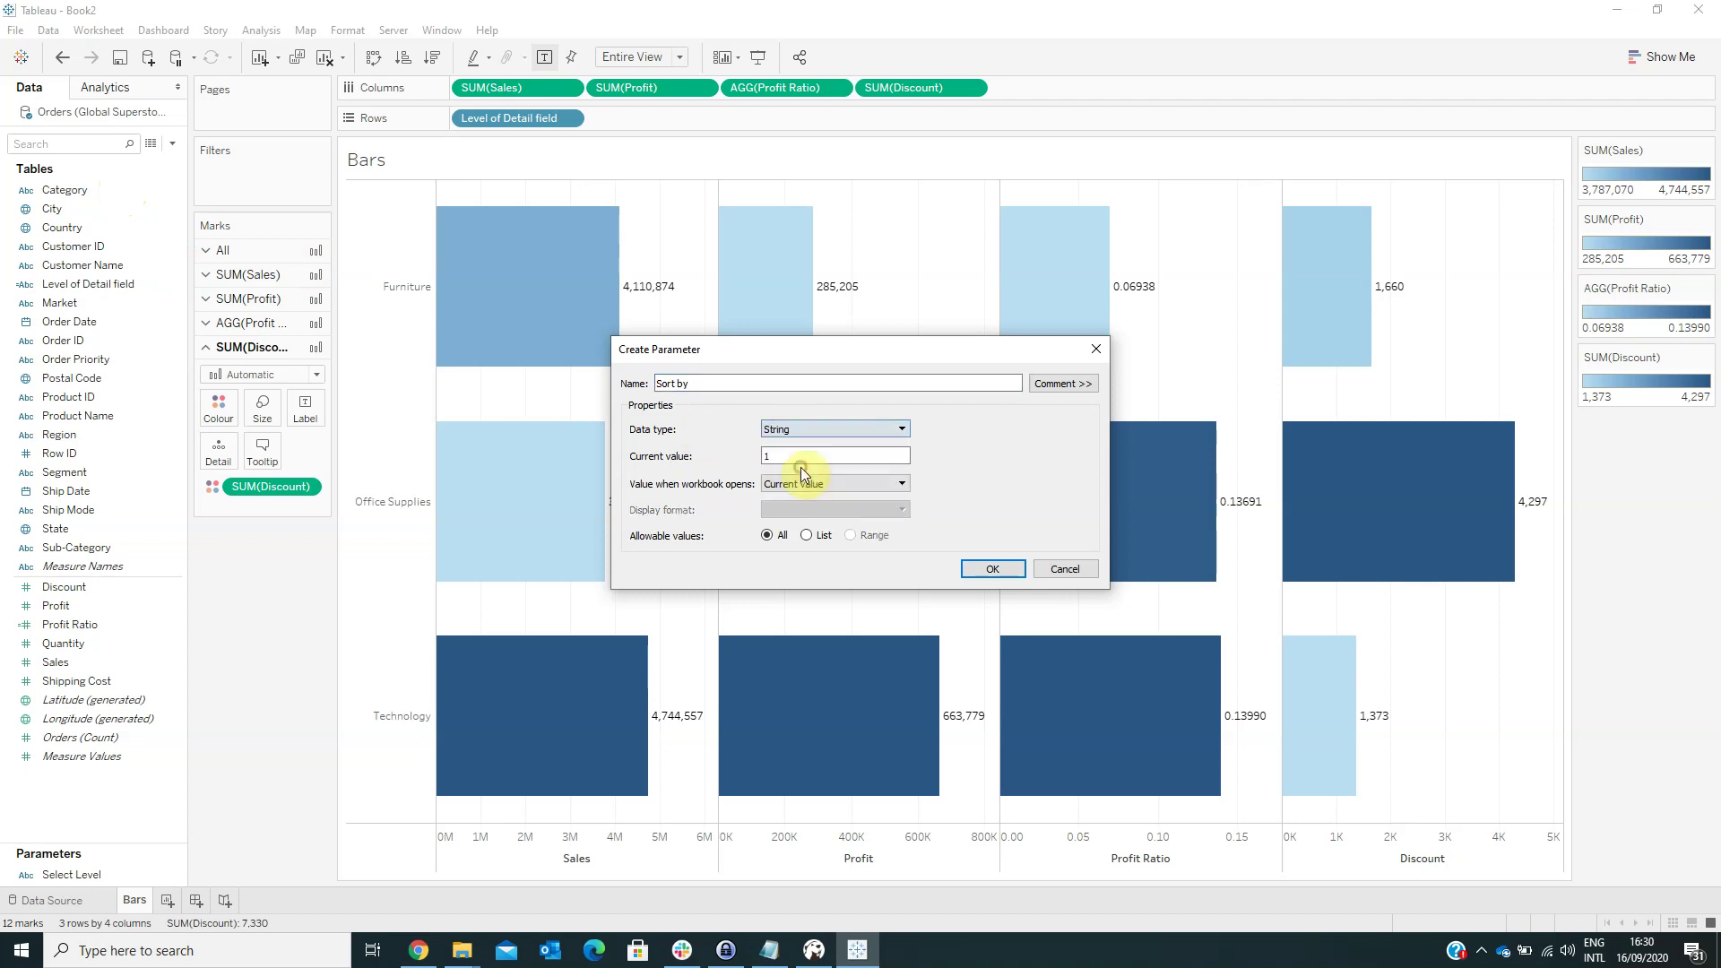
{"action": "left_click", "coordinate": [809, 535]}
- Enter Sales, Profit, Profit Ratio and Discount as allowed values and save the parameter
{"action": "left_click", "coordinate": [697, 609]}
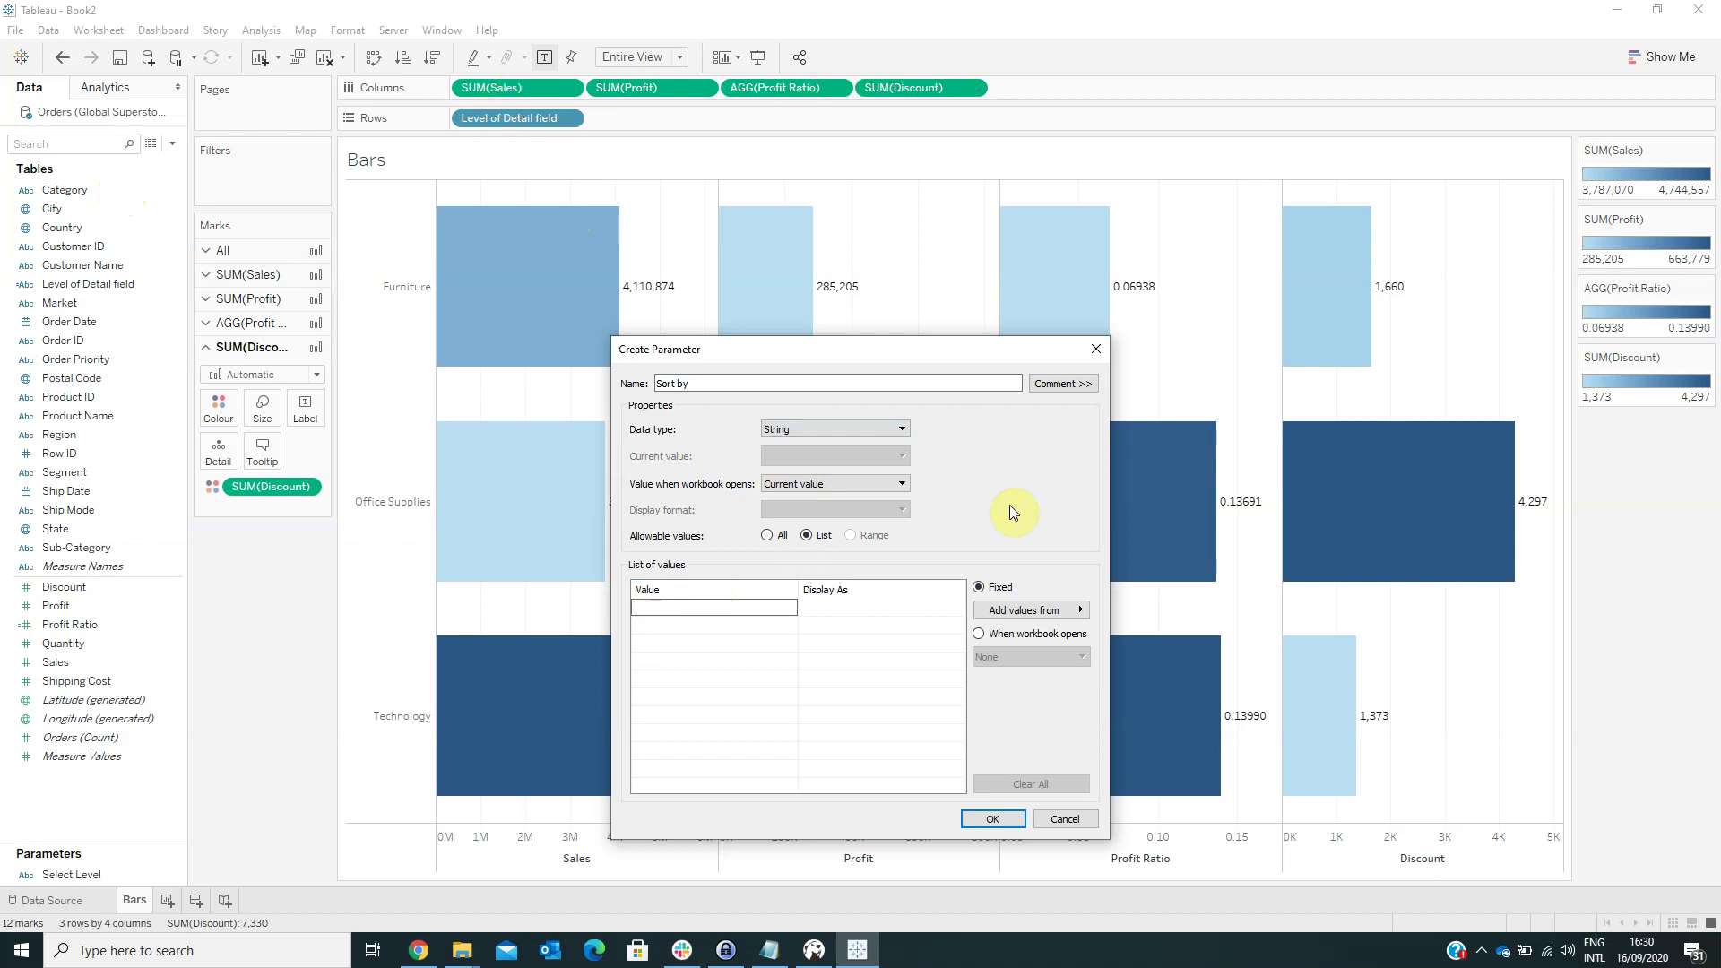
{"action": "type", "text": "Sales"}
{"action": "left_click", "coordinate": [663, 625]}
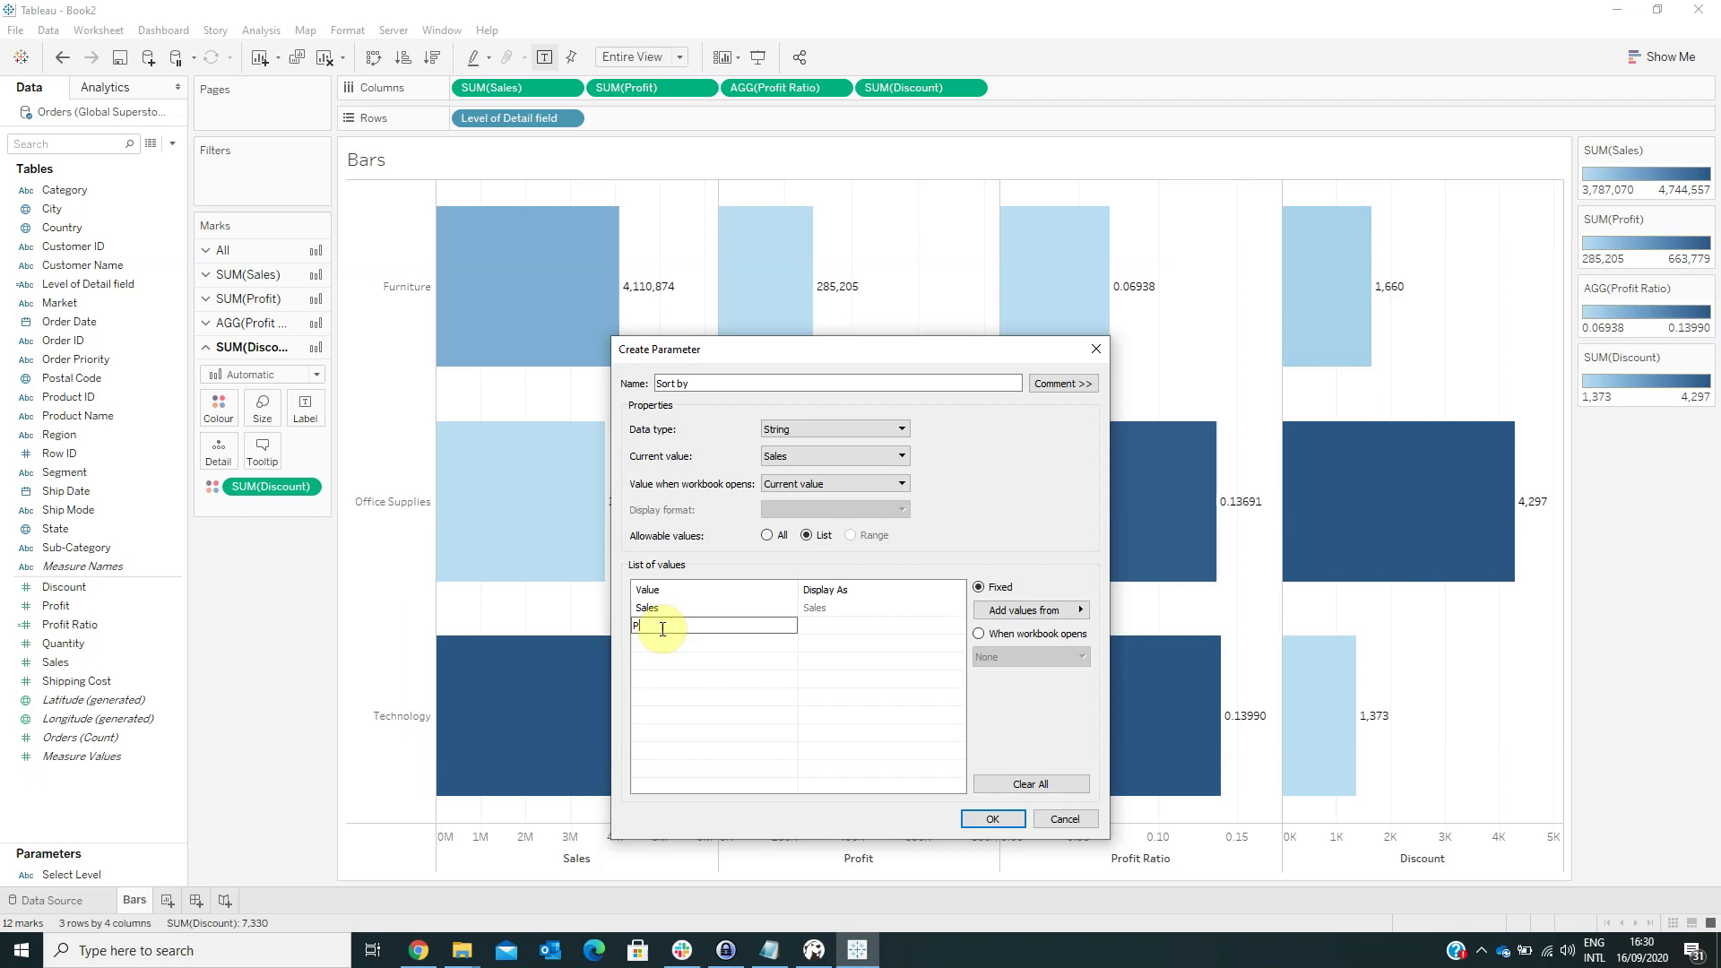
{"action": "left_click", "coordinate": [651, 644]}
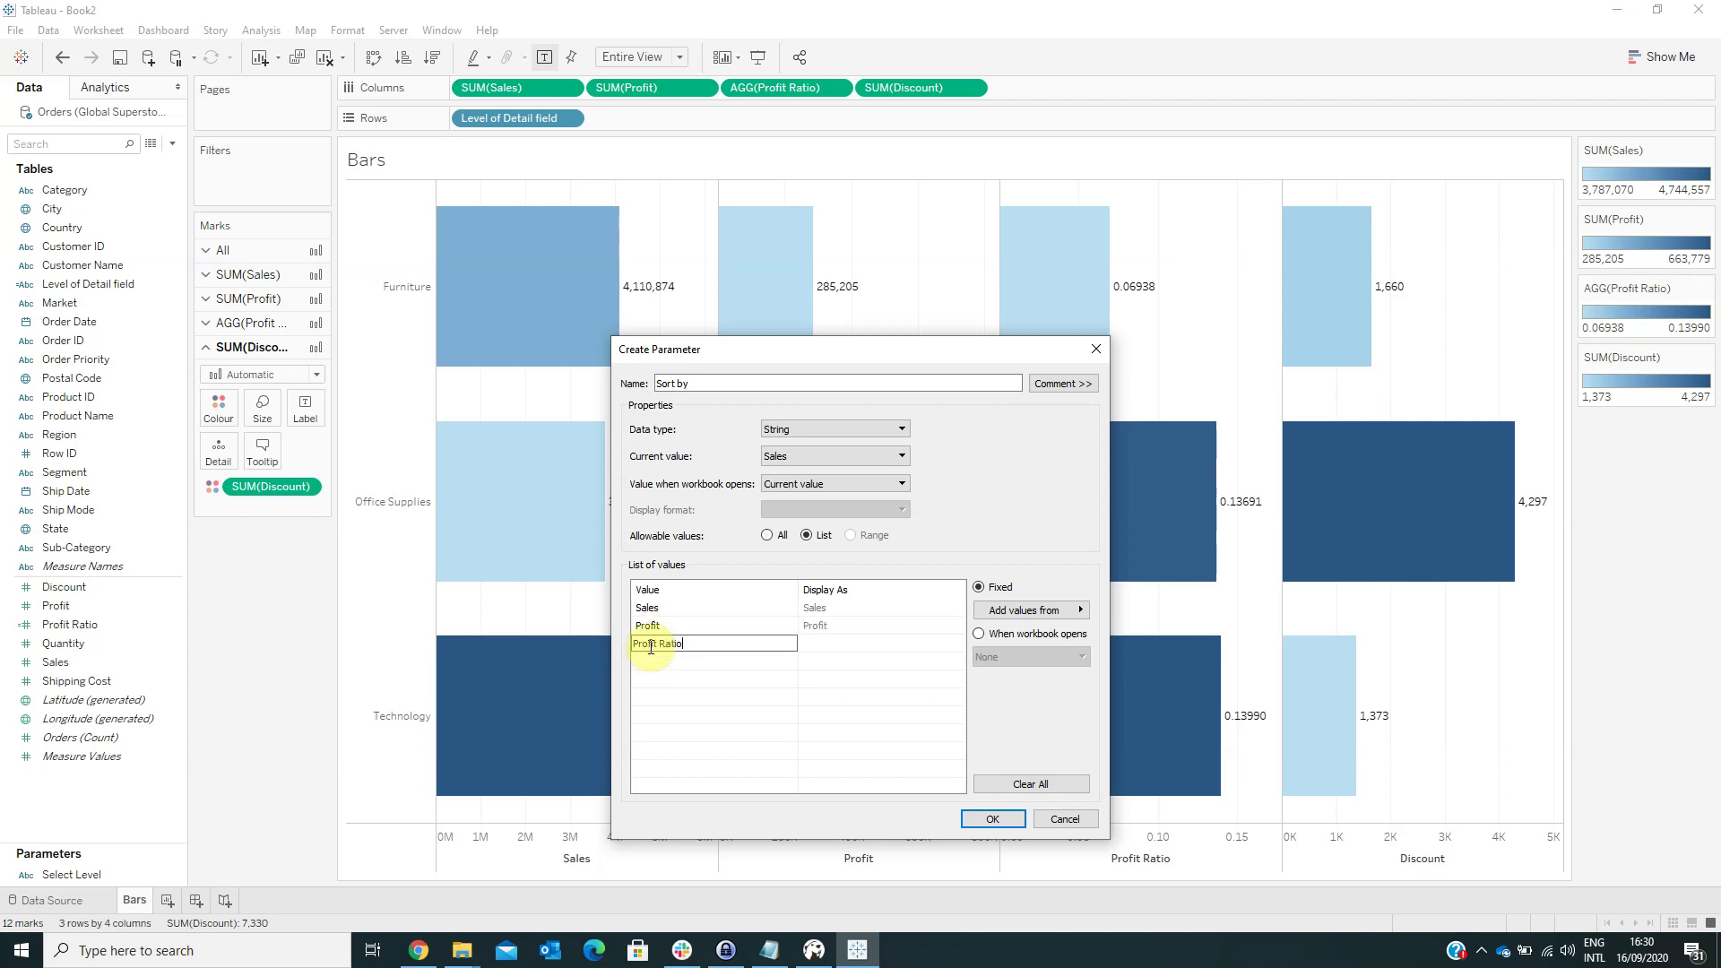
{"action": "type", "text": "Profit Ratio"}
{"action": "left_click", "coordinate": [651, 660]}
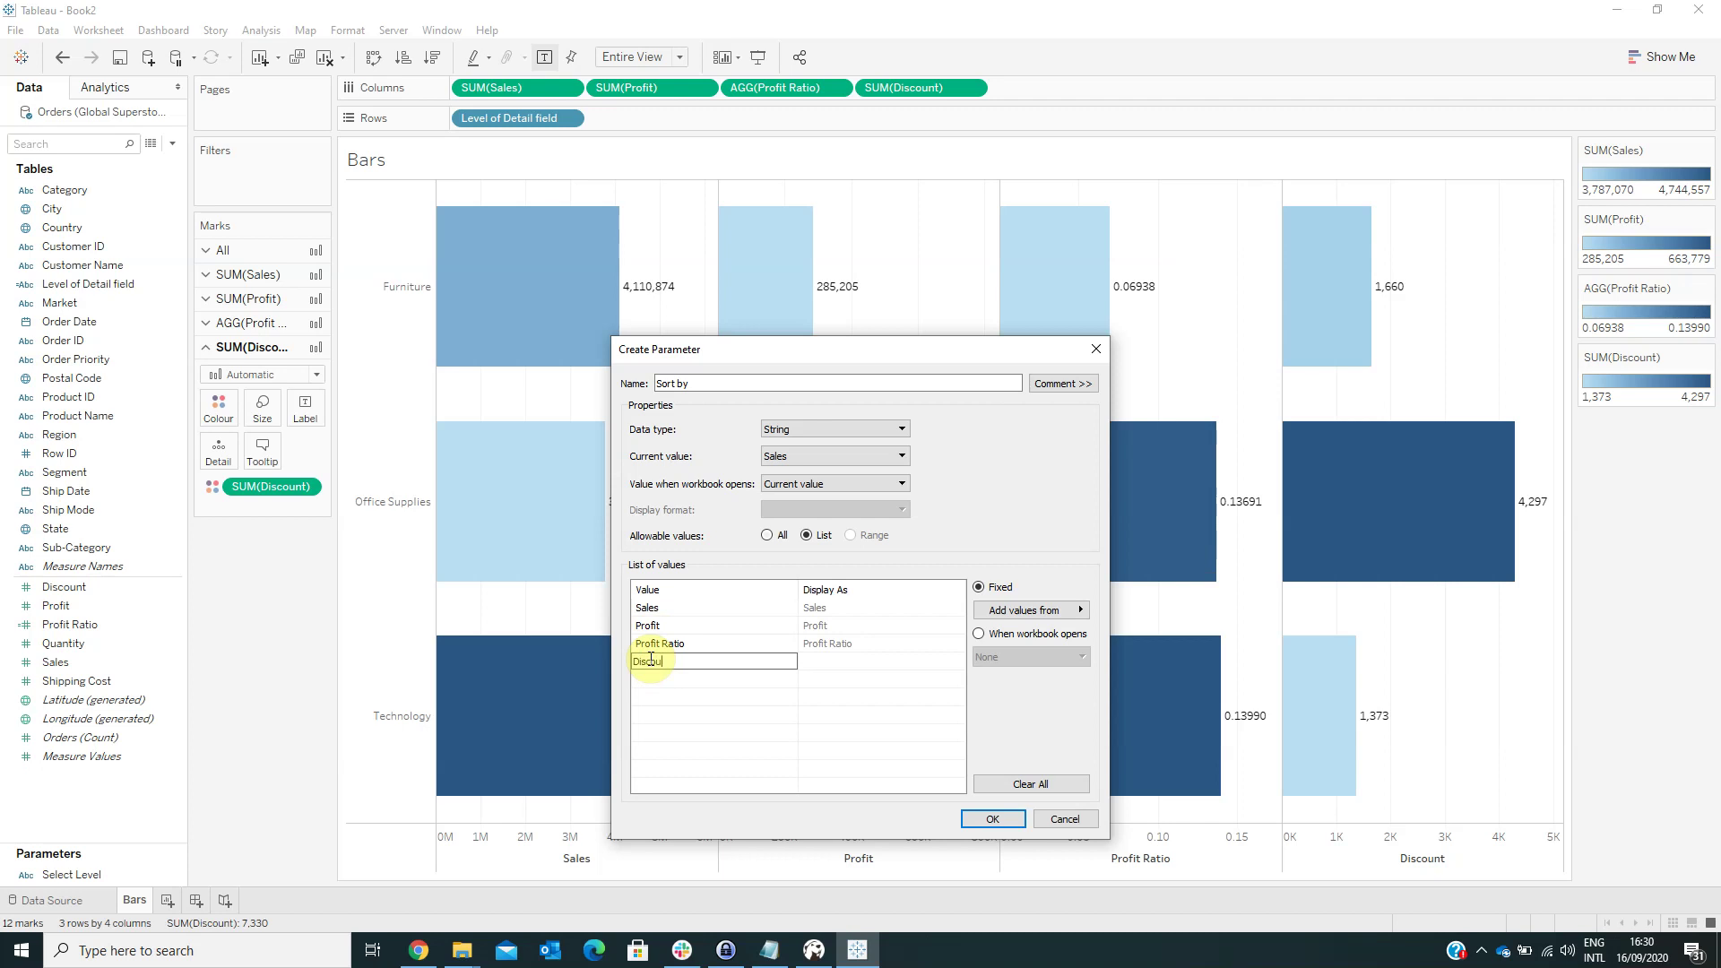
{"action": "left_click", "coordinate": [990, 817]}
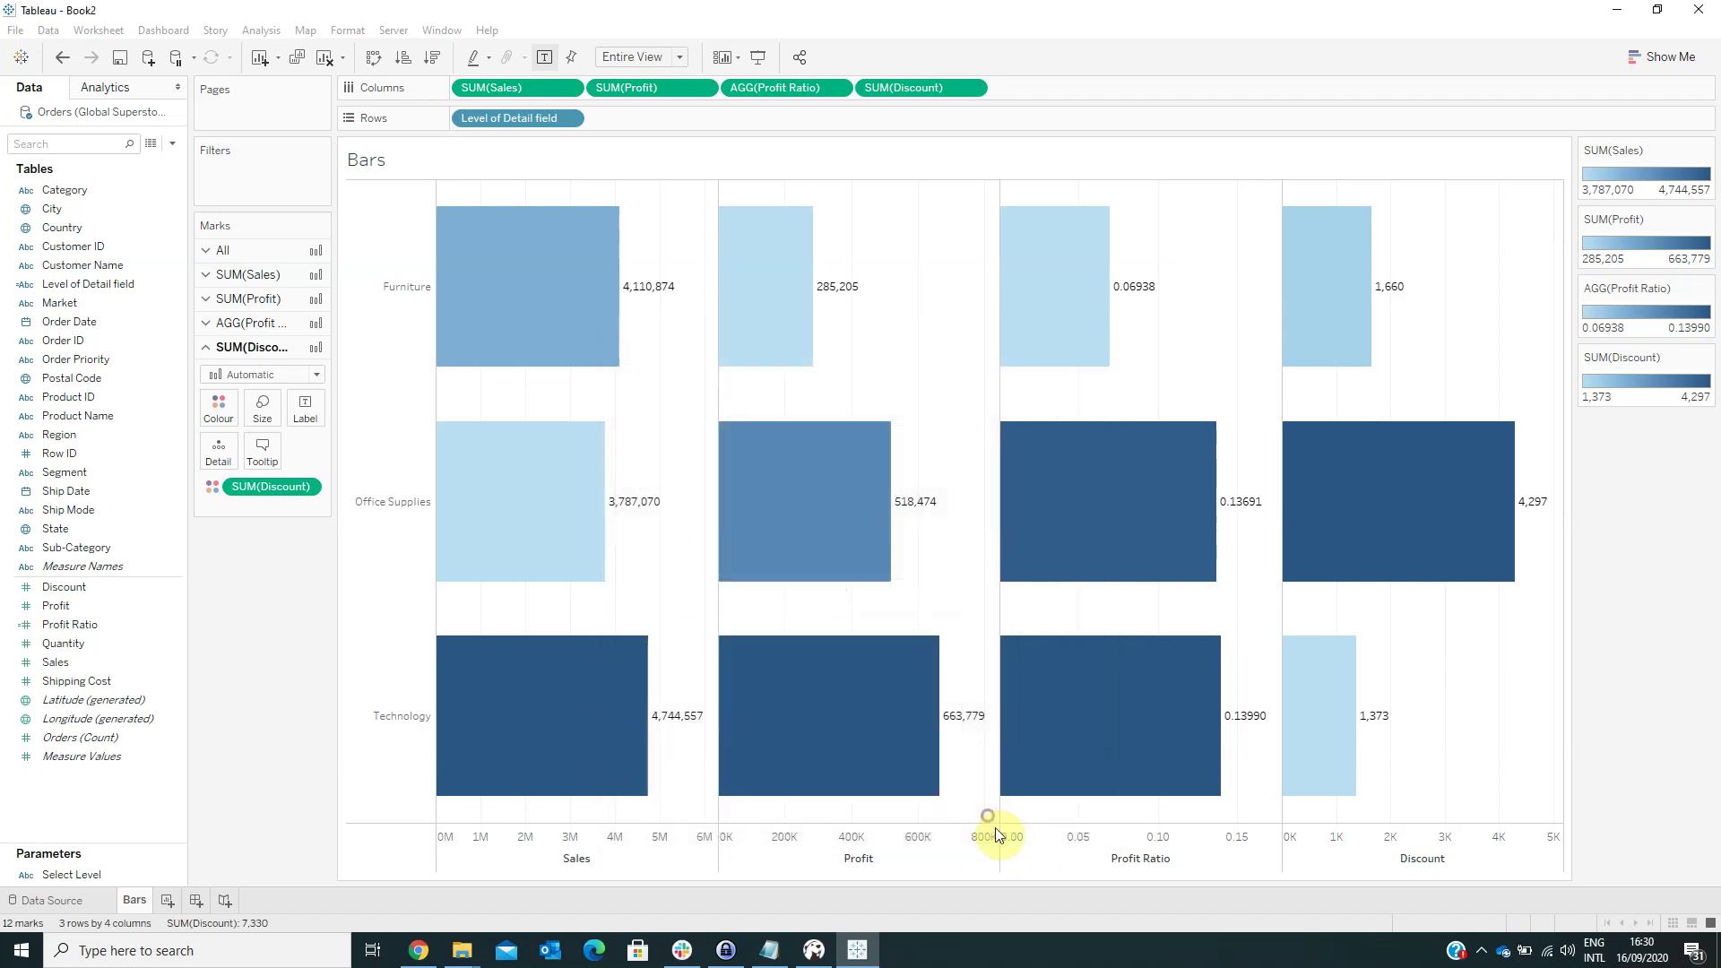
- Start a calculated field named Sort field with formula case [Sort by] when 'Sales'
{"action": "left_click", "coordinate": [172, 143]}
{"action": "left_click", "coordinate": [118, 166]}
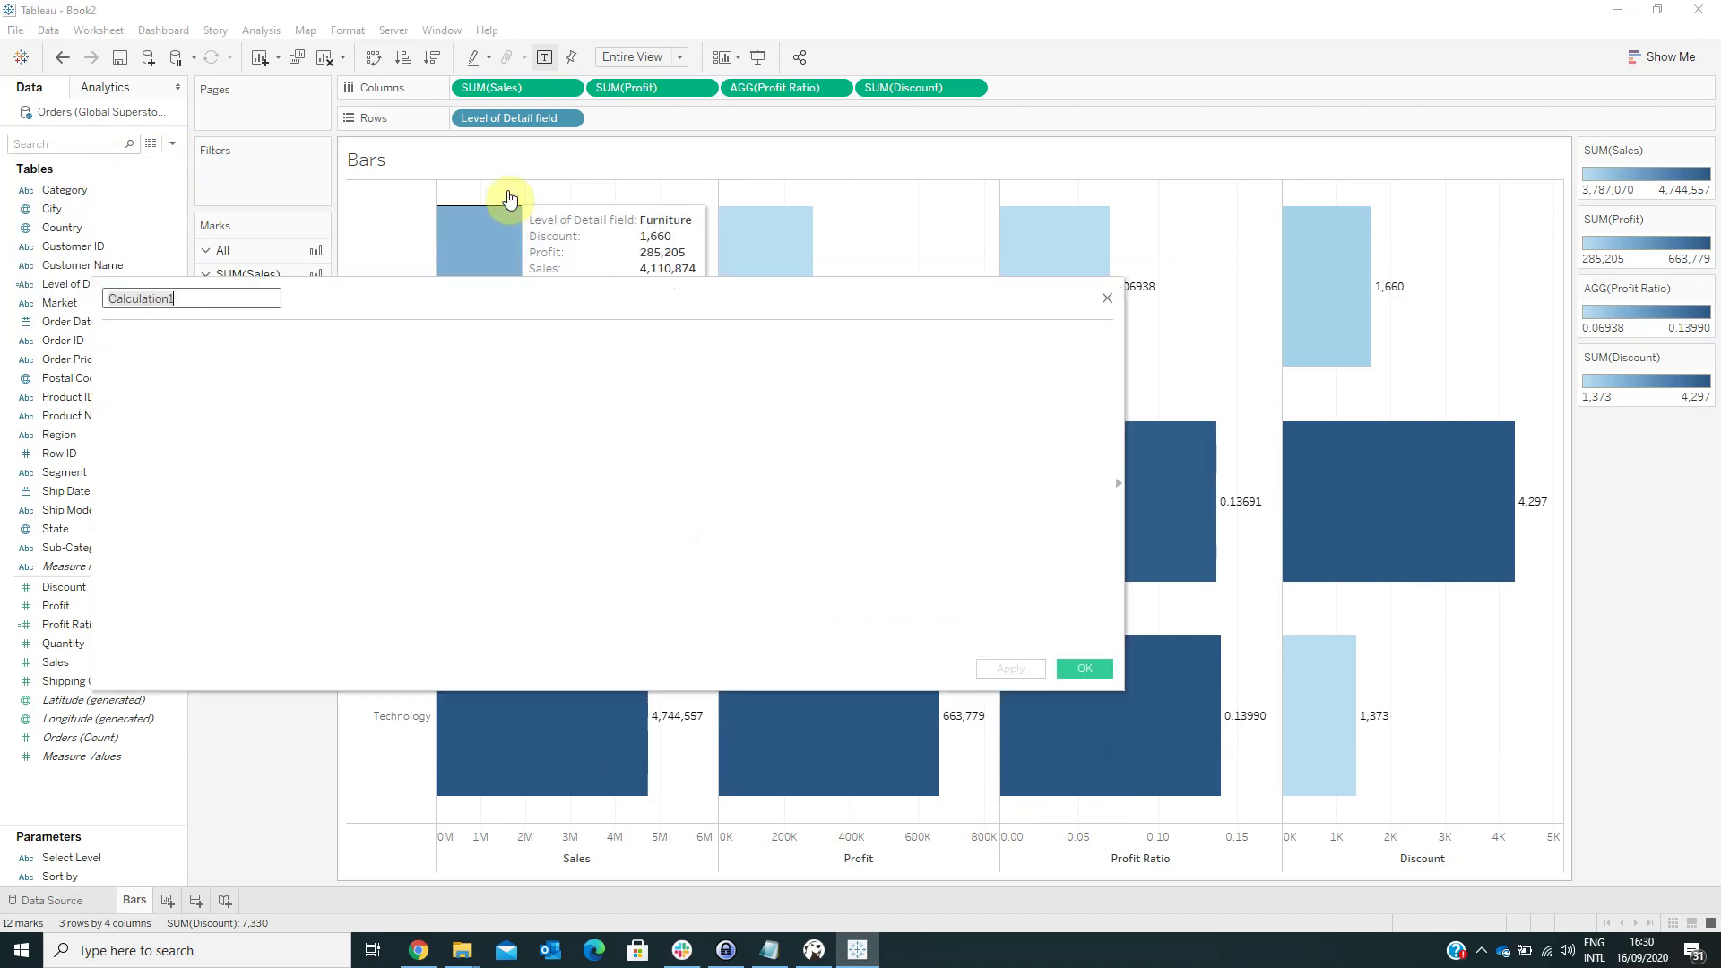
{"action": "type", "text": "Sort field"}
{"action": "key", "text": "Tab"}
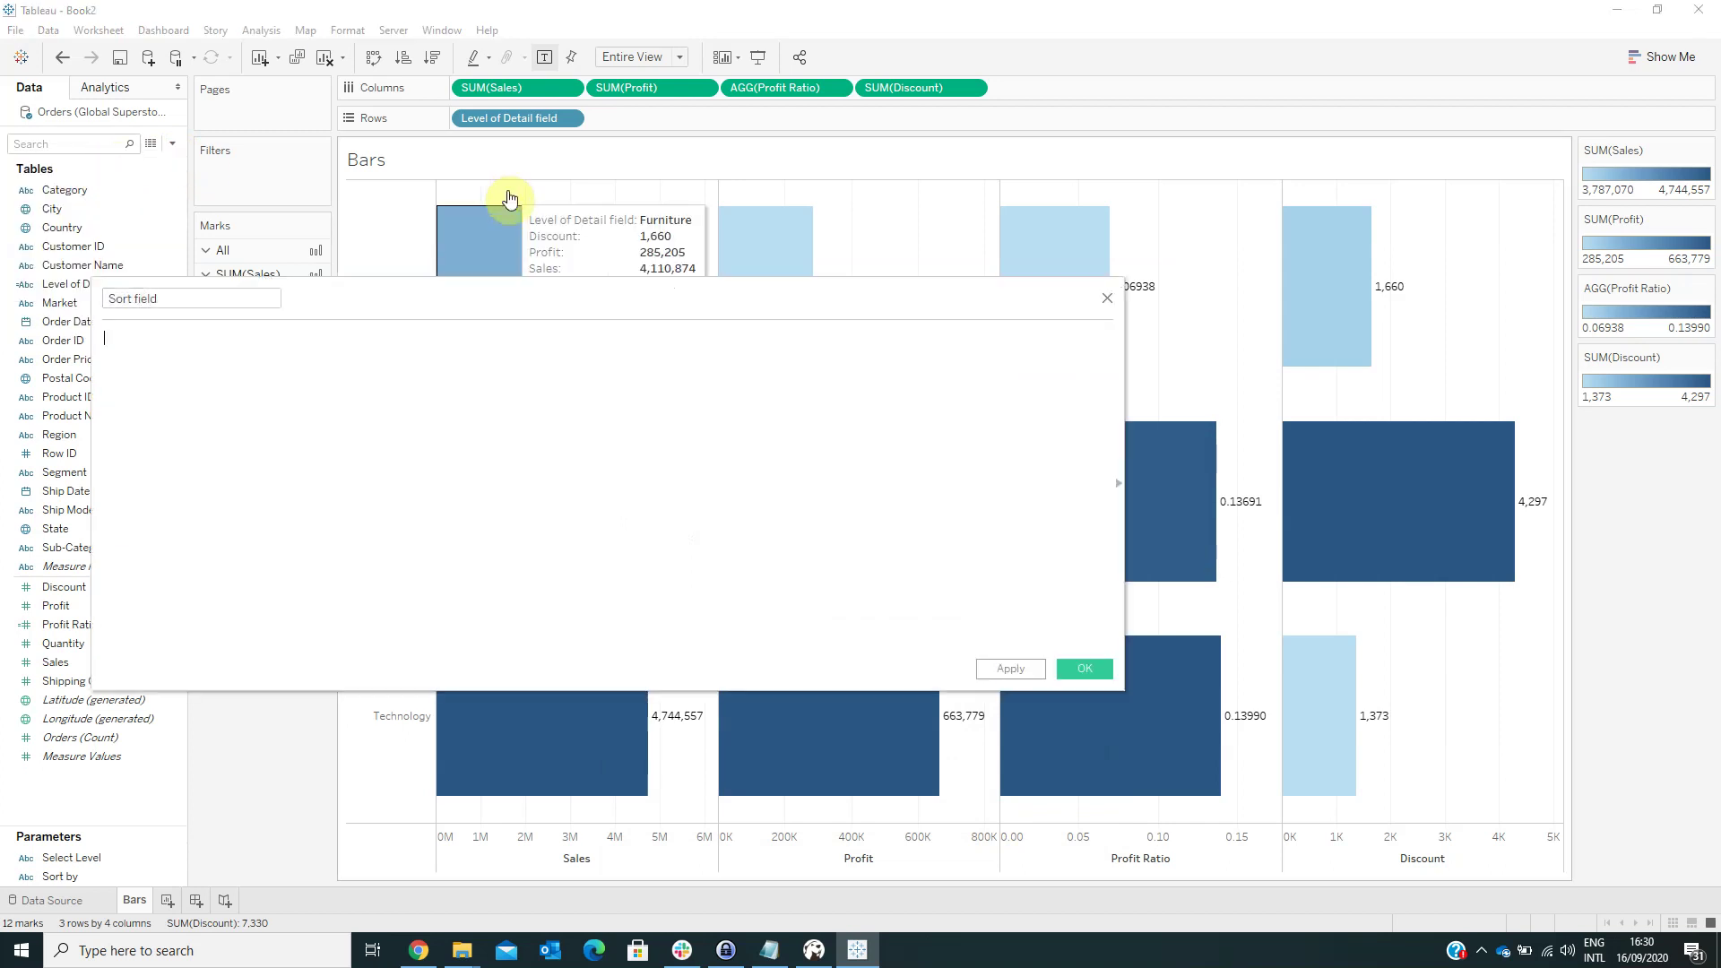
{"action": "type", "text": "c"}
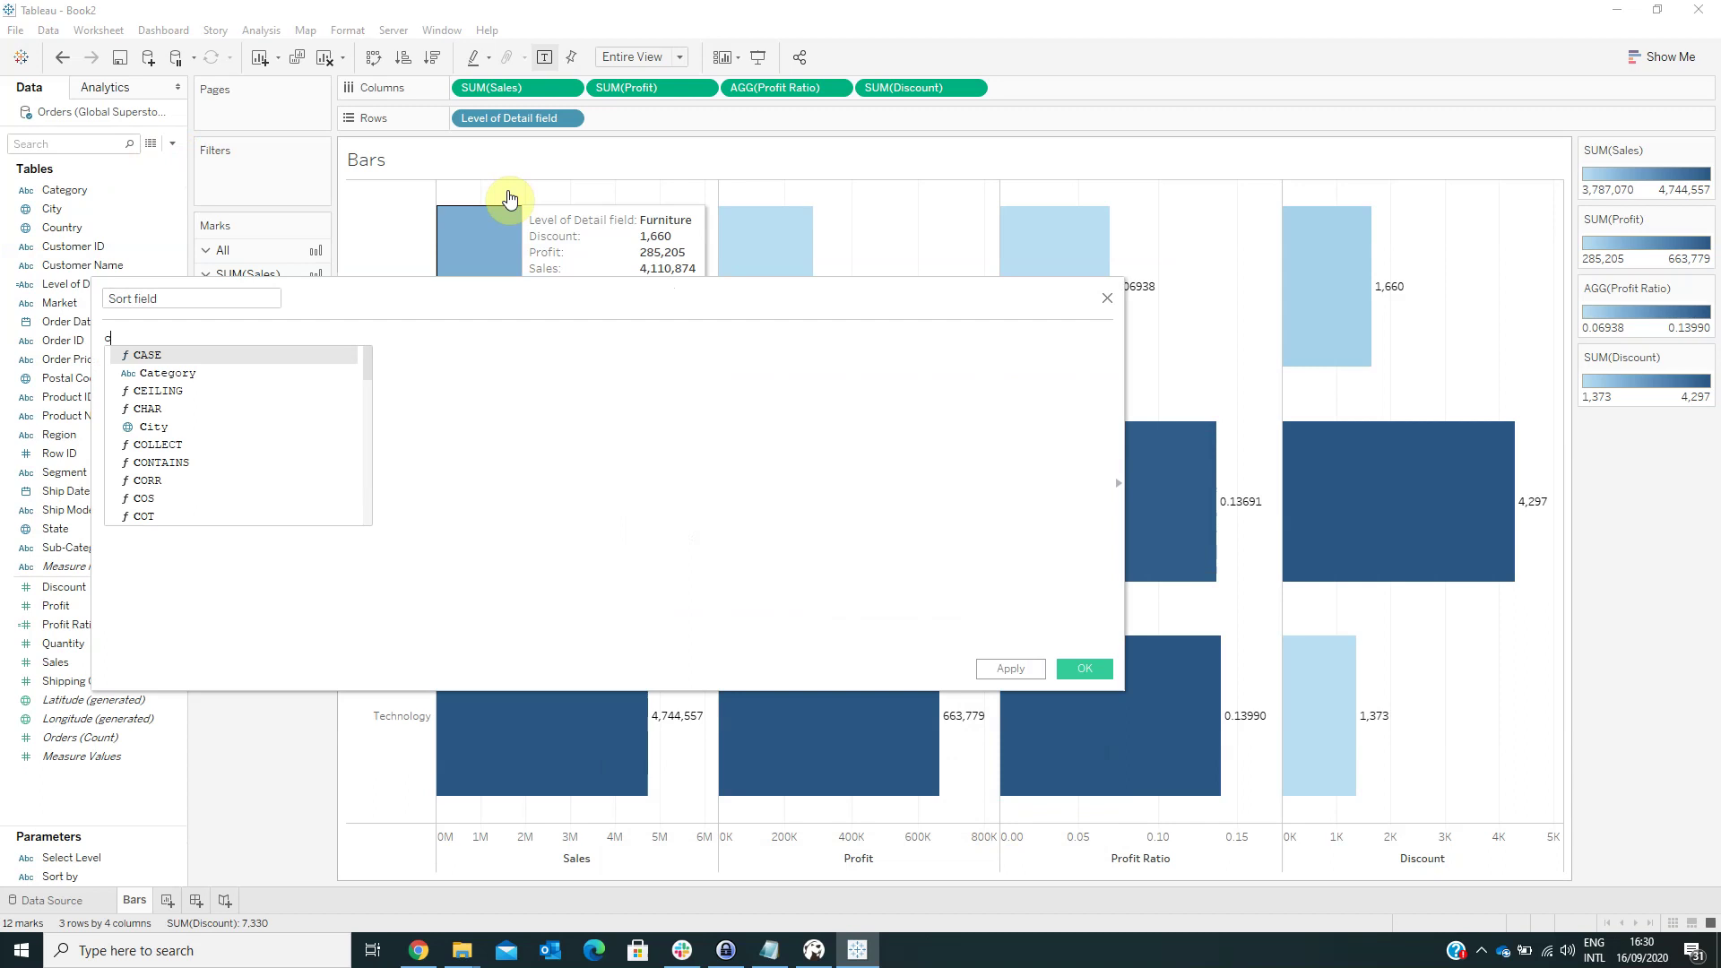
{"action": "type", "text": "ase [Sort by] w"}
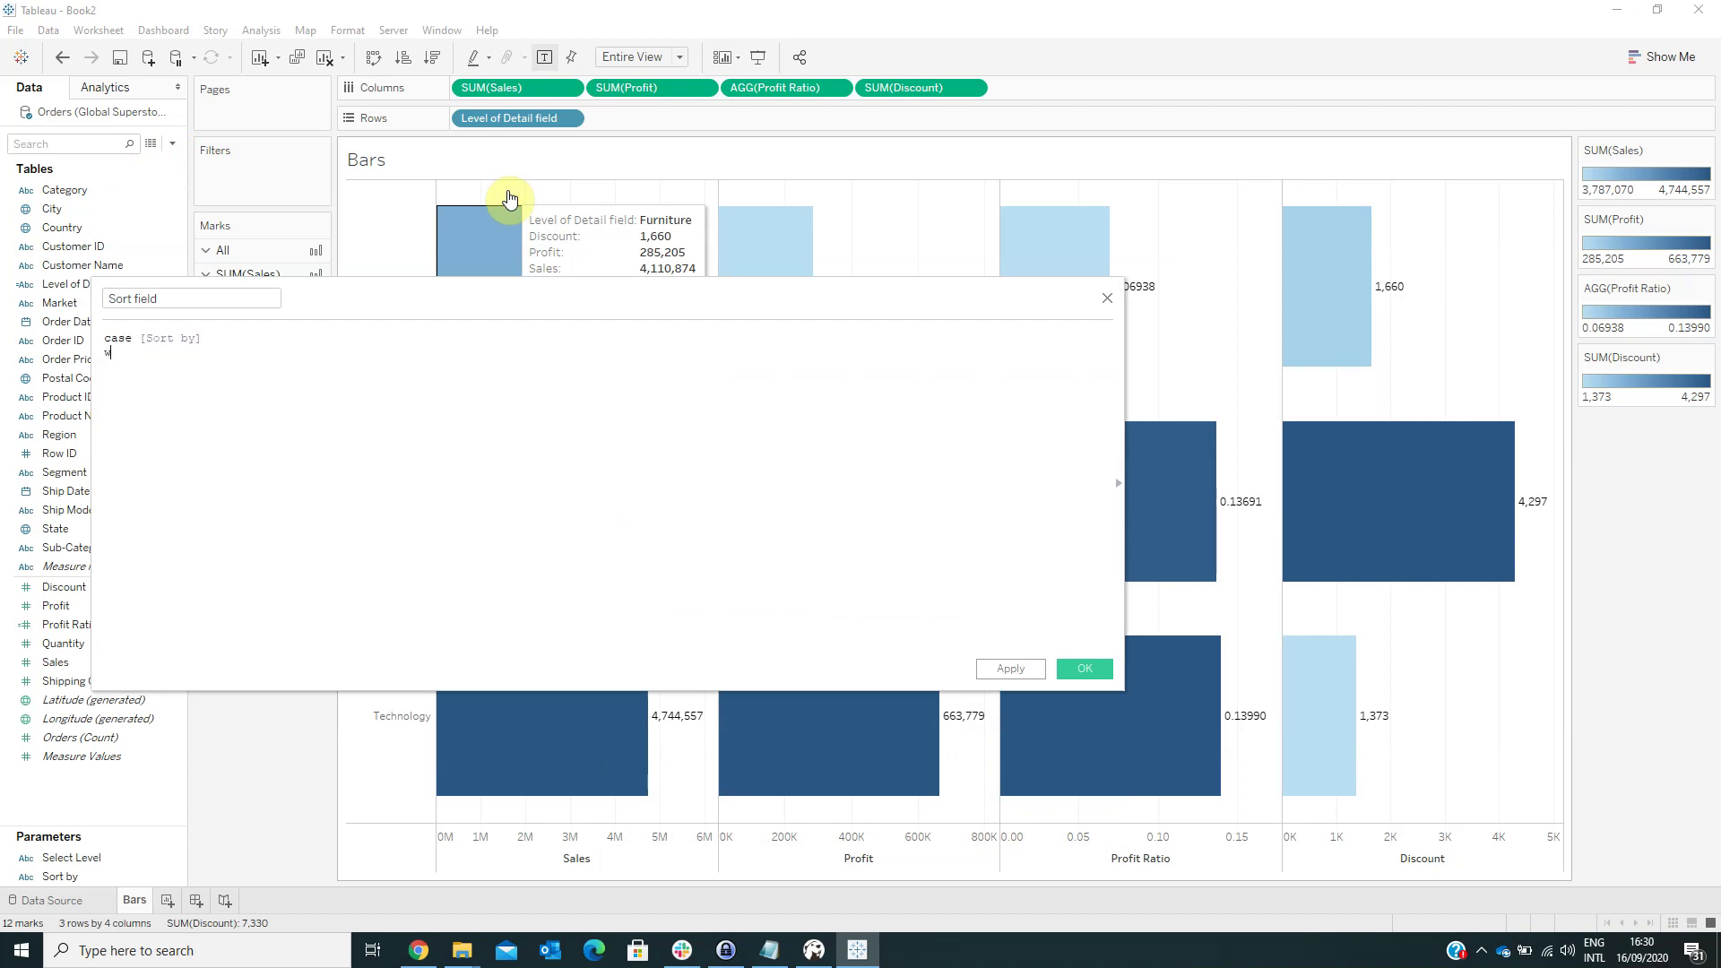
{"action": "type", "text": "hen 'sales"}
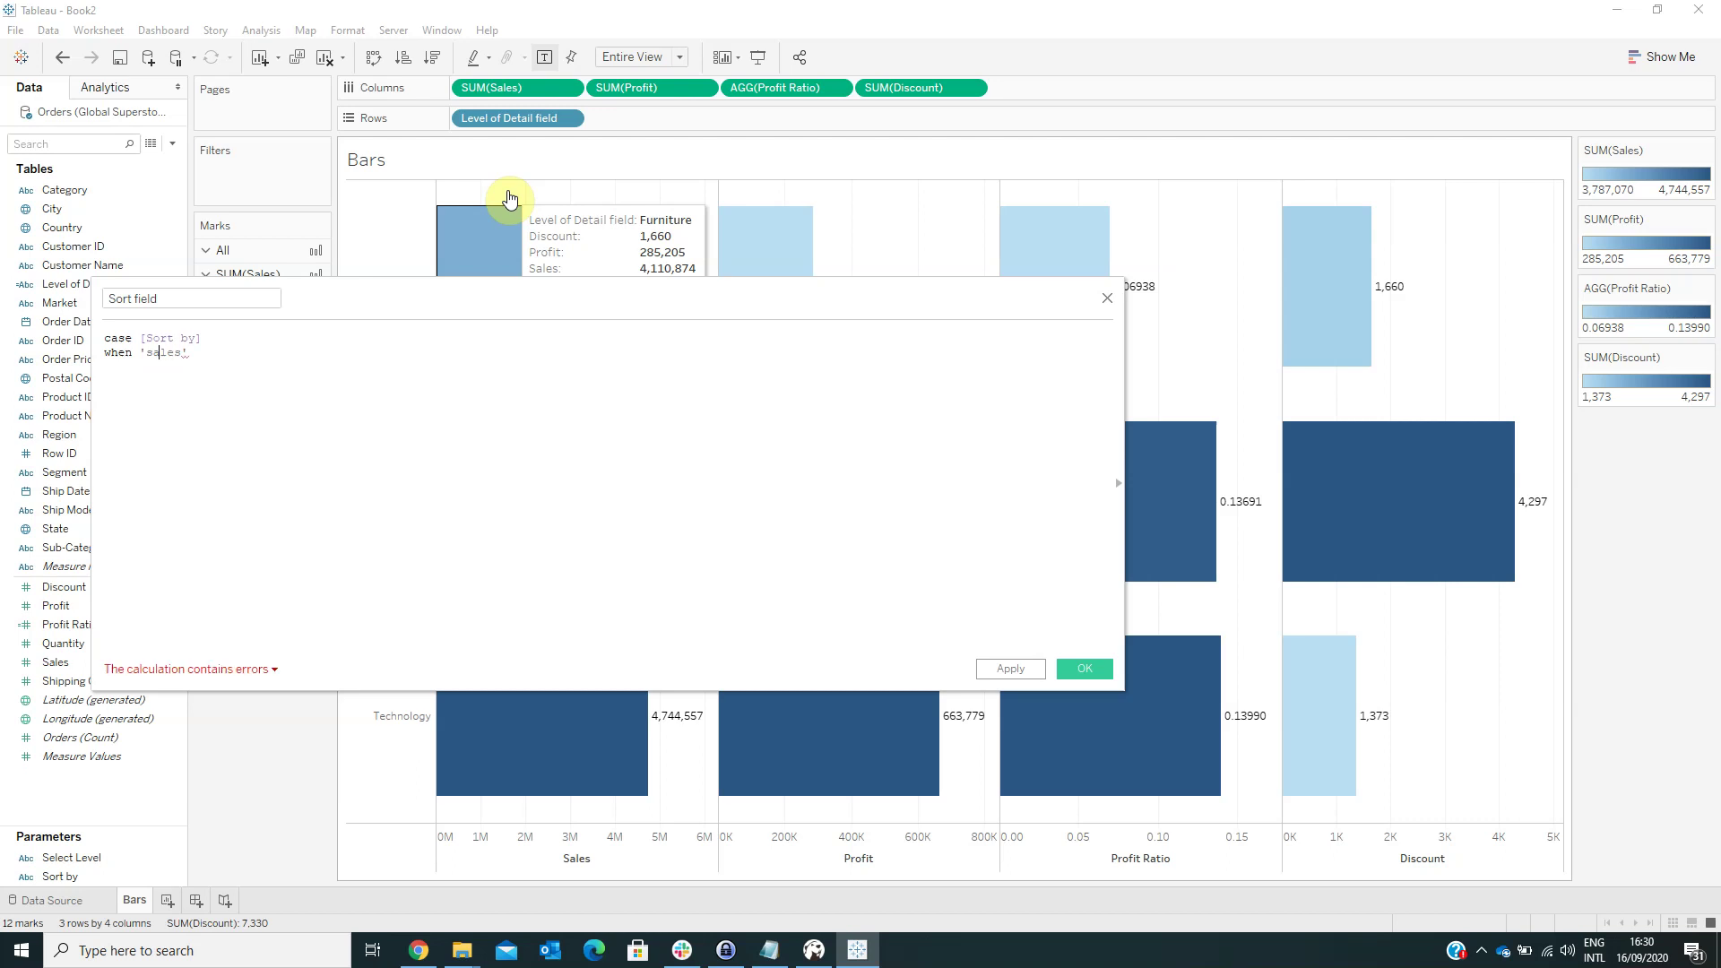
{"action": "key", "text": "BackSpace"}
{"action": "type", "text": "S"}
{"action": "key", "text": "Right"}
{"action": "key", "text": "Right"}
- Map Sales and Profit to their SUMs, Profit Ratio to [Profit Ratio], Discount to AVG([Discount]), then END
{"action": "type", "text": "then SUM([Sales])"}
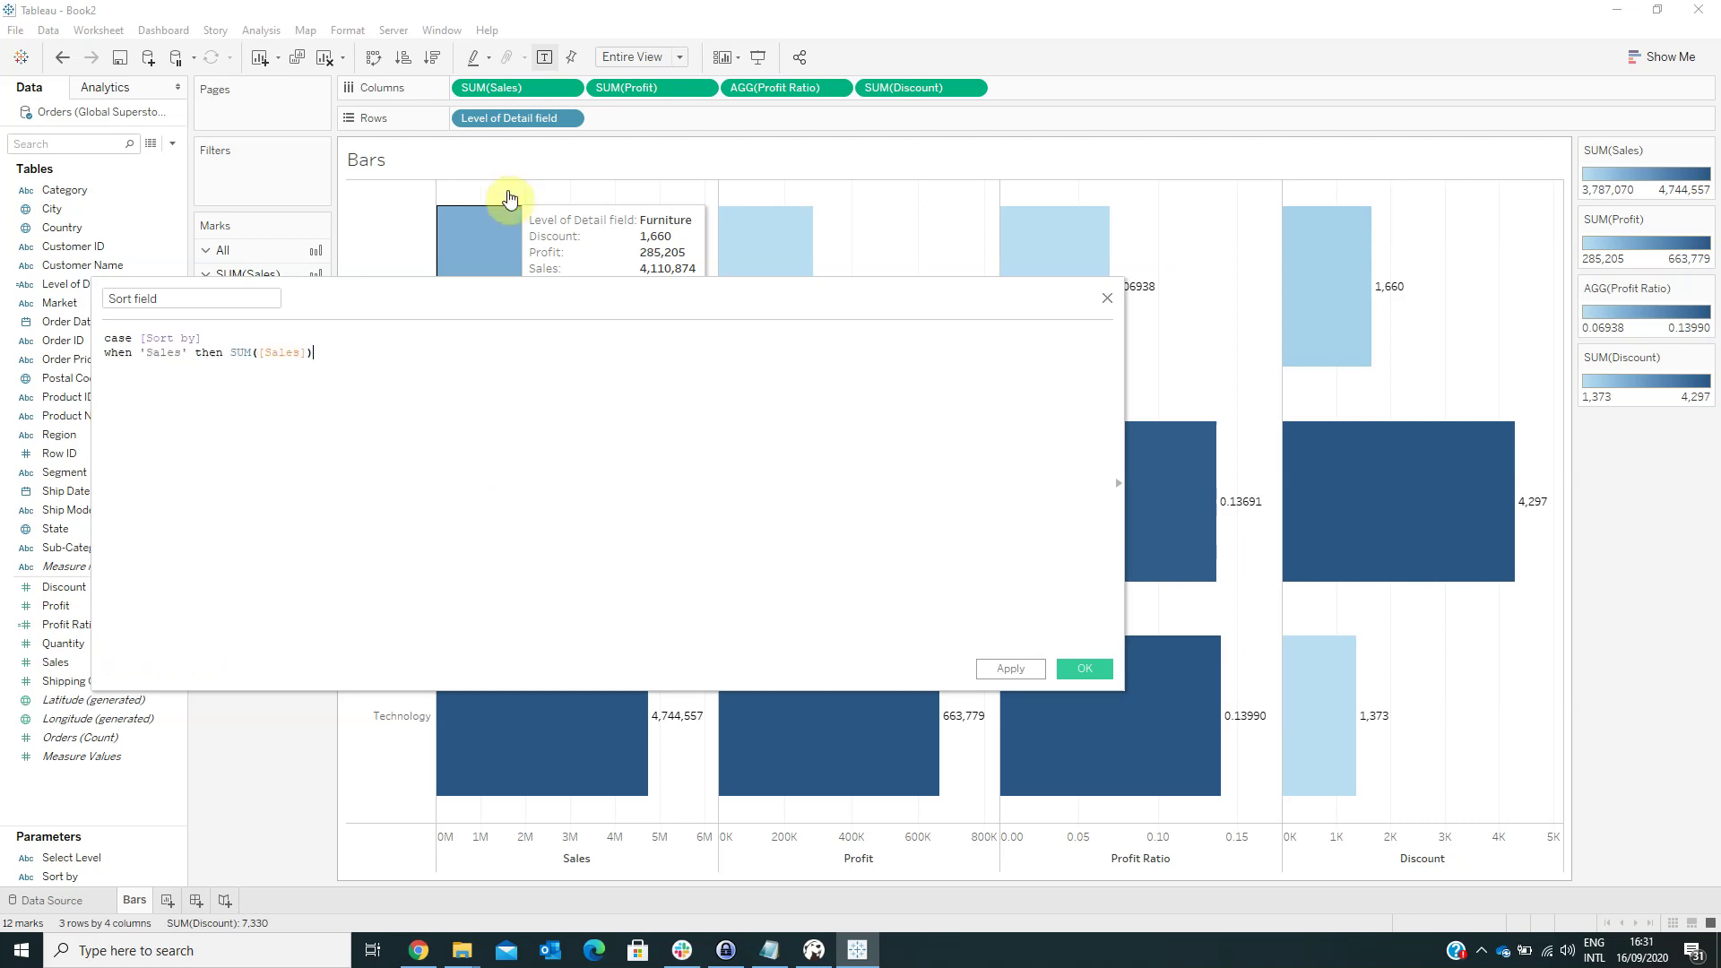
{"action": "type", "text": "when 'Profit' then SUM("}
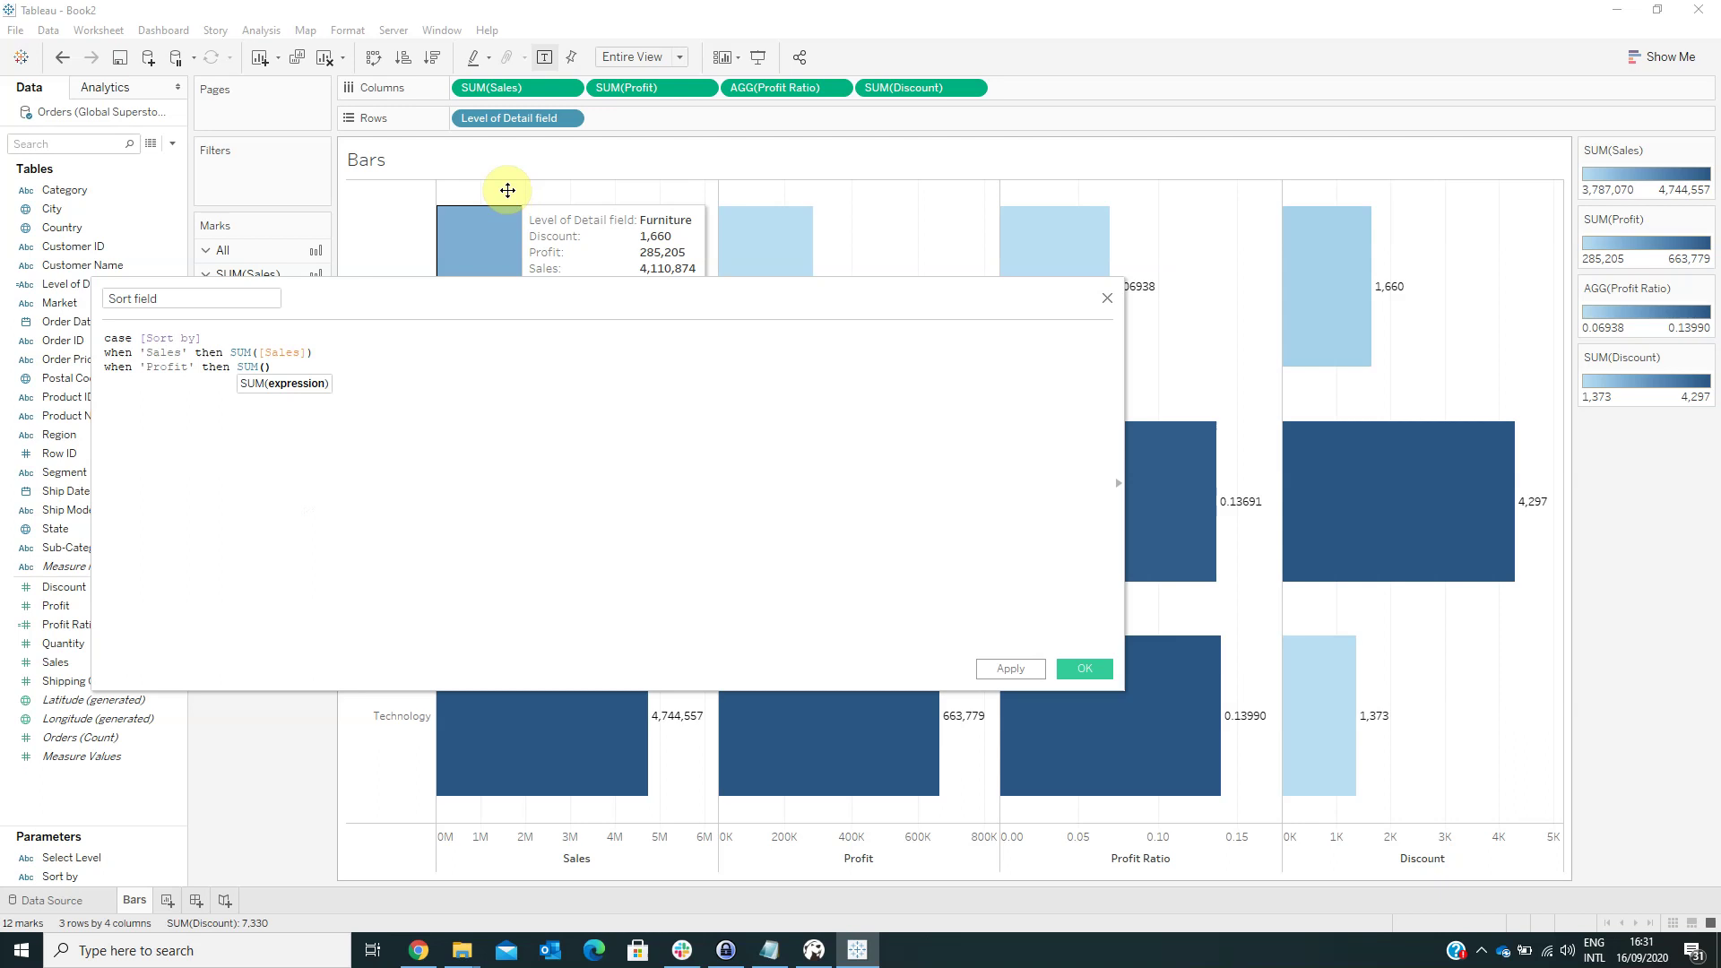
{"action": "type", "text": "[Profit])"}
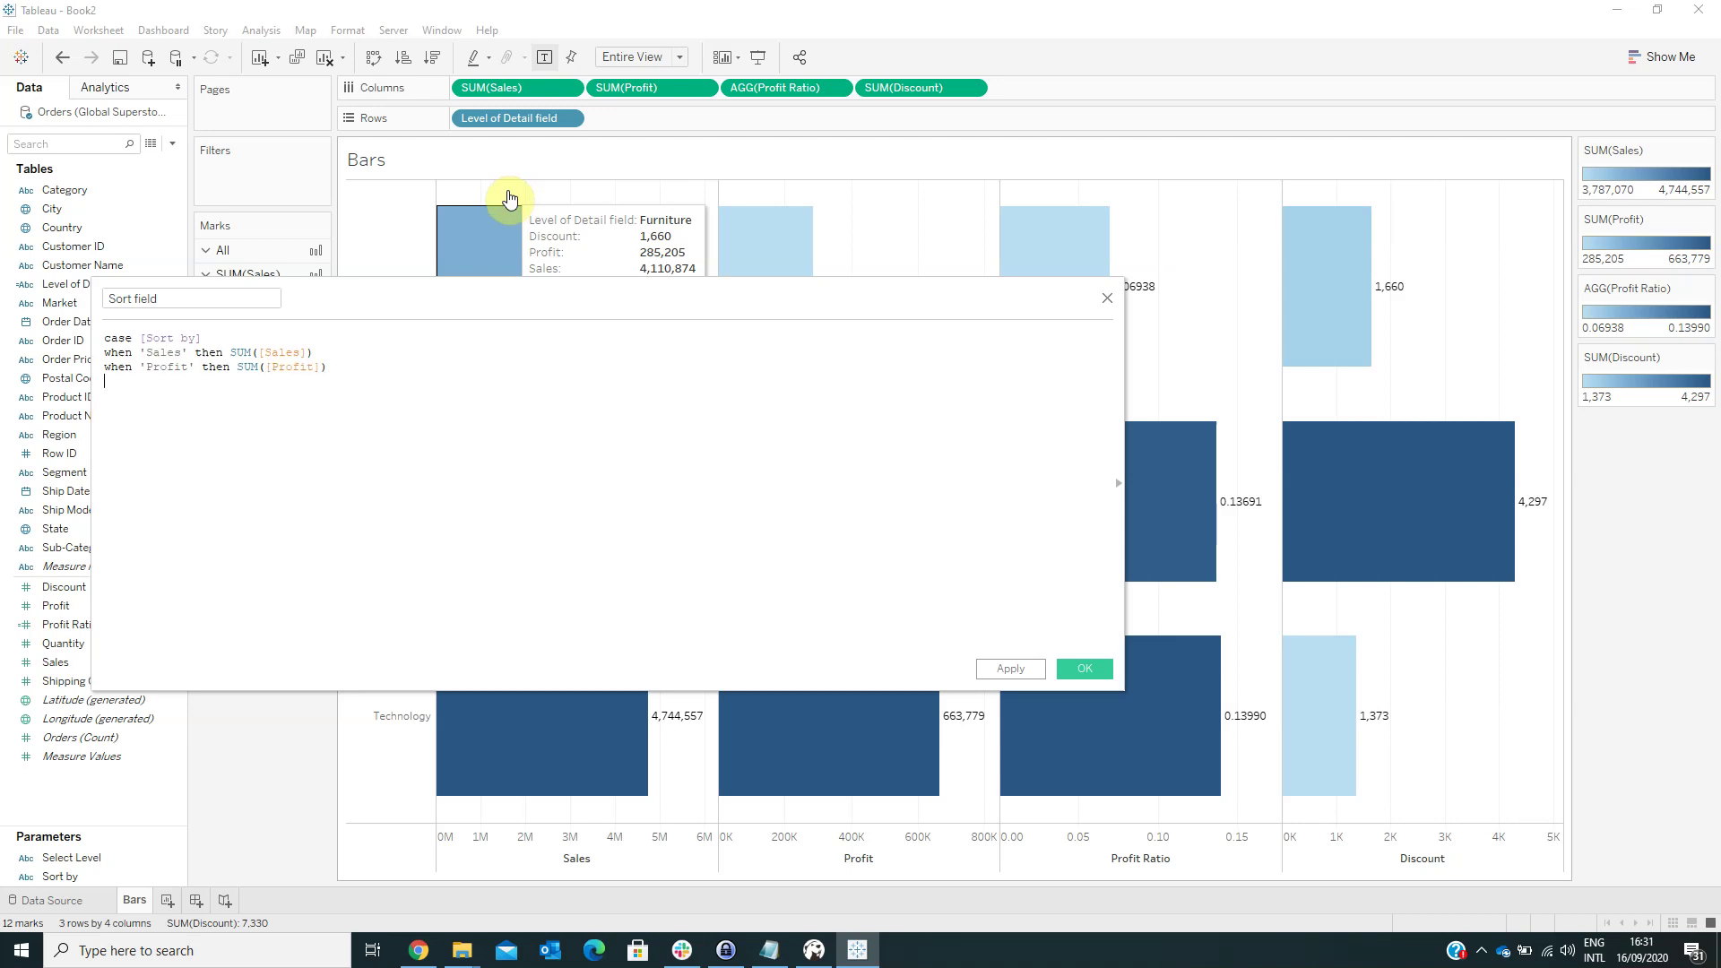
{"action": "type", "text": "when 'Profit Ratio' then profi"}
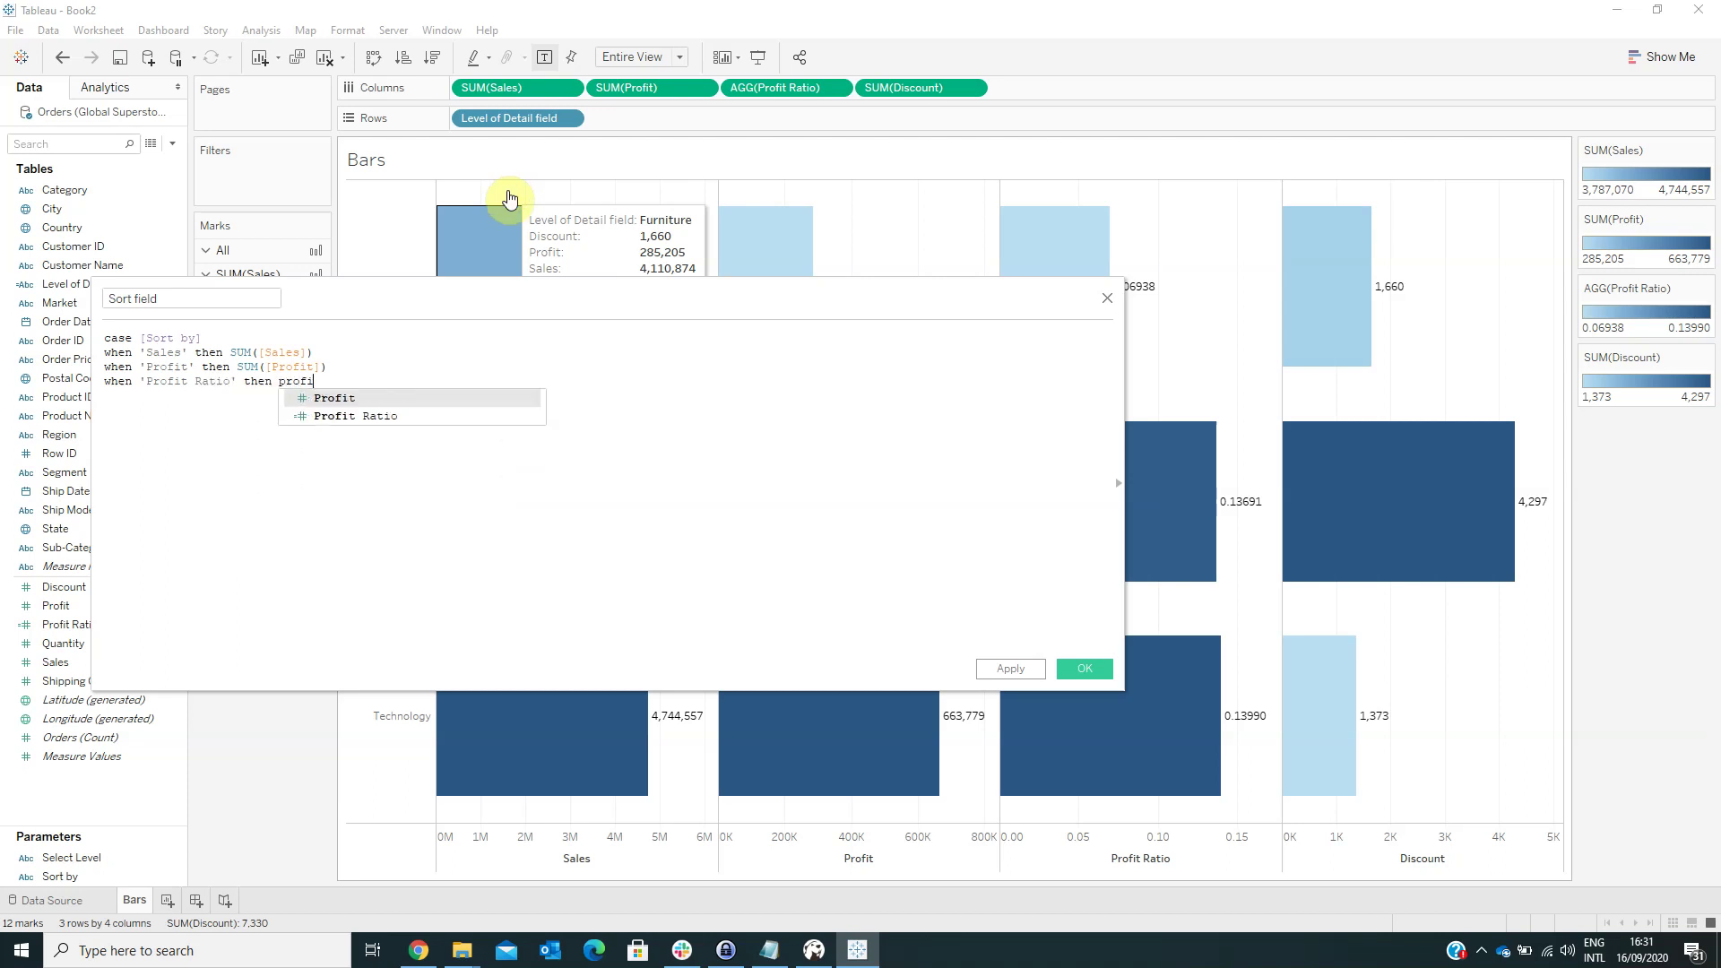
{"action": "type", "text": "t"}
{"action": "key", "text": "Down"}
{"action": "key", "text": "Return"}
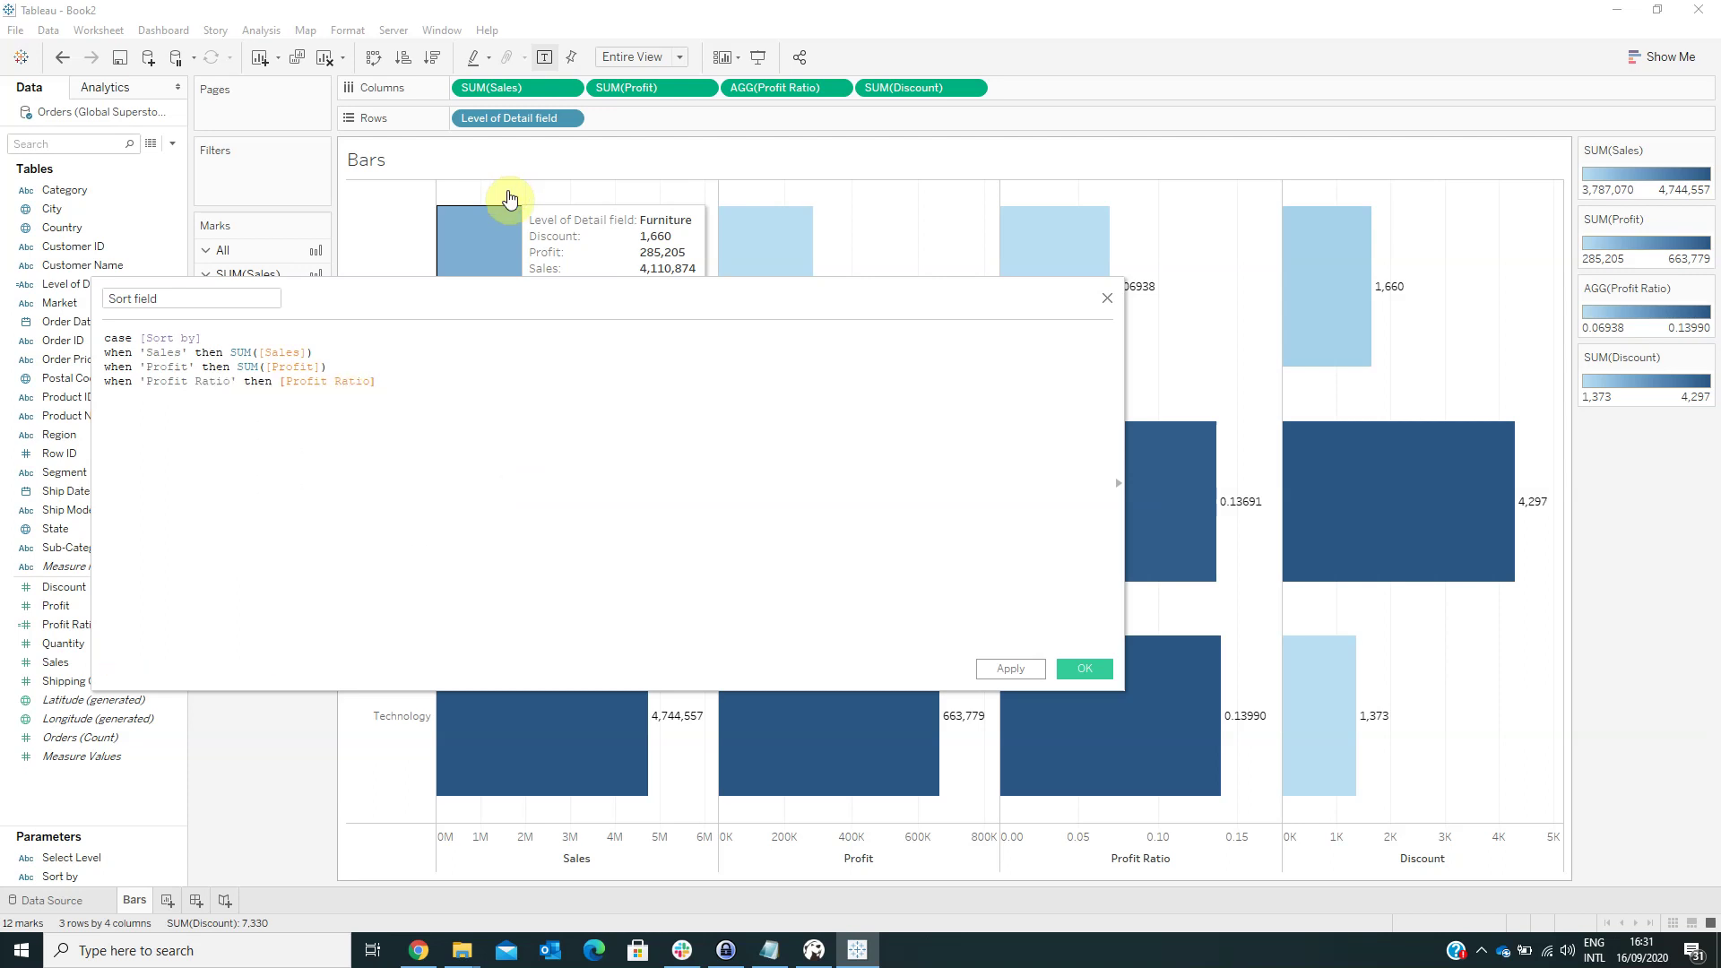
{"action": "key", "text": "Return"}
{"action": "type", "text": "when 'Discount' then av"}
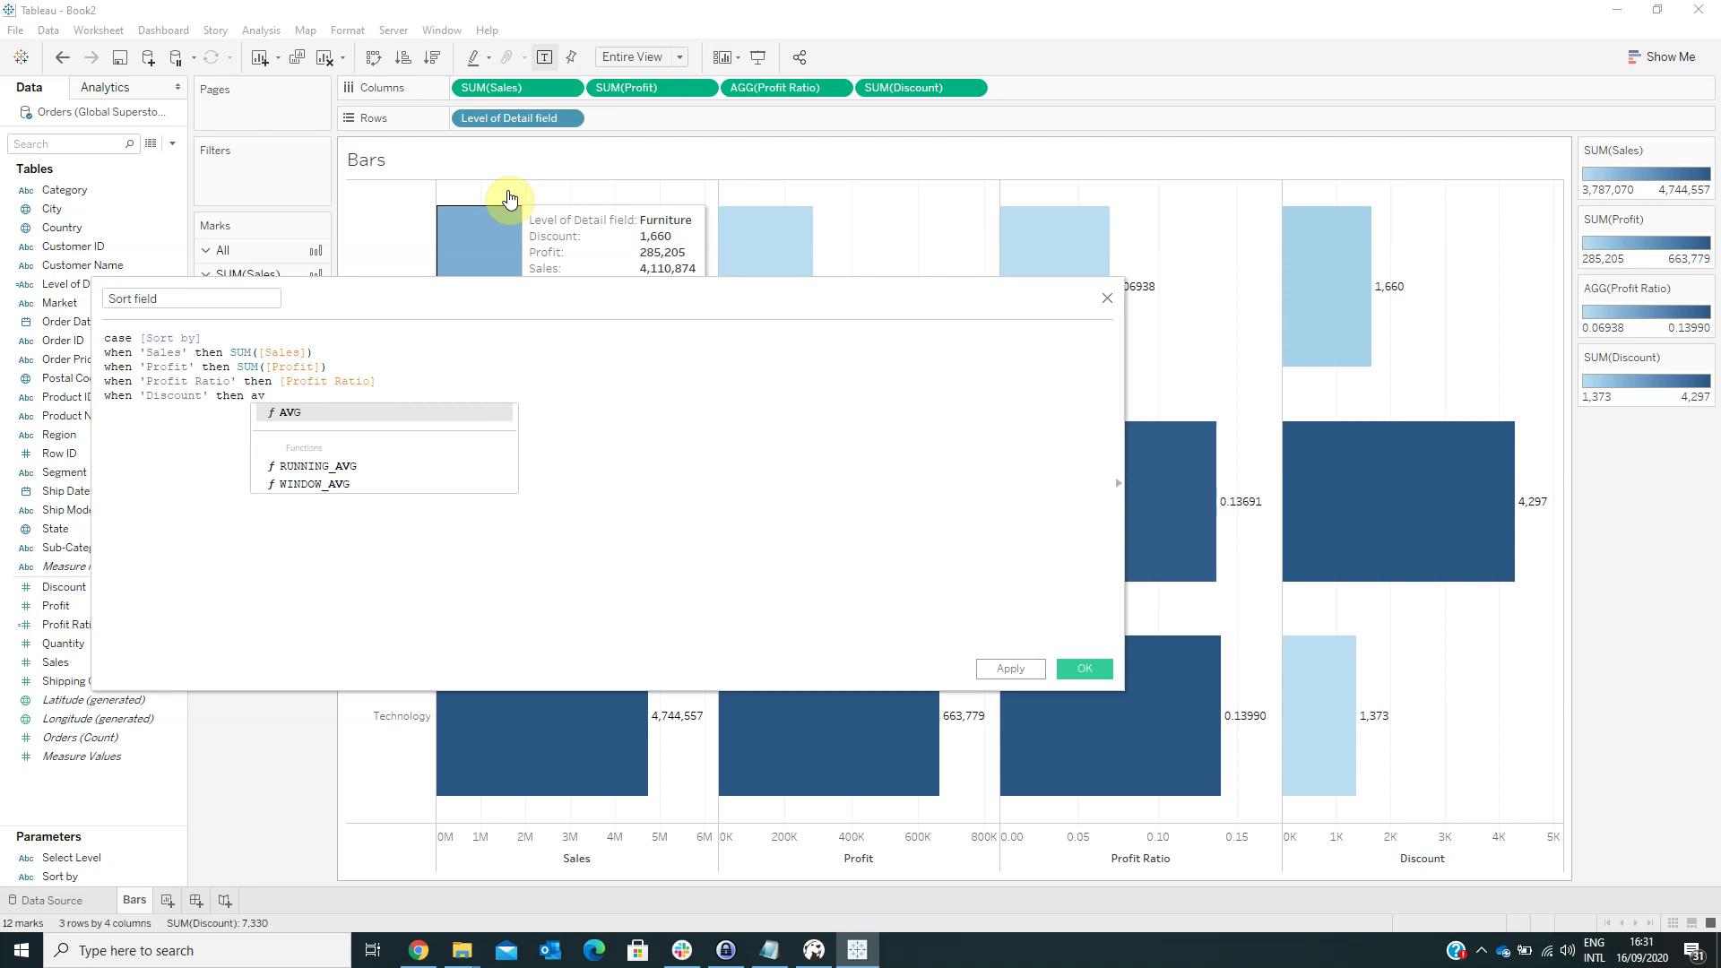
{"action": "key", "text": "Return"}
{"action": "type", "text": "[dis"}
{"action": "key", "text": "Return"}
{"action": "type", "text": ")"}
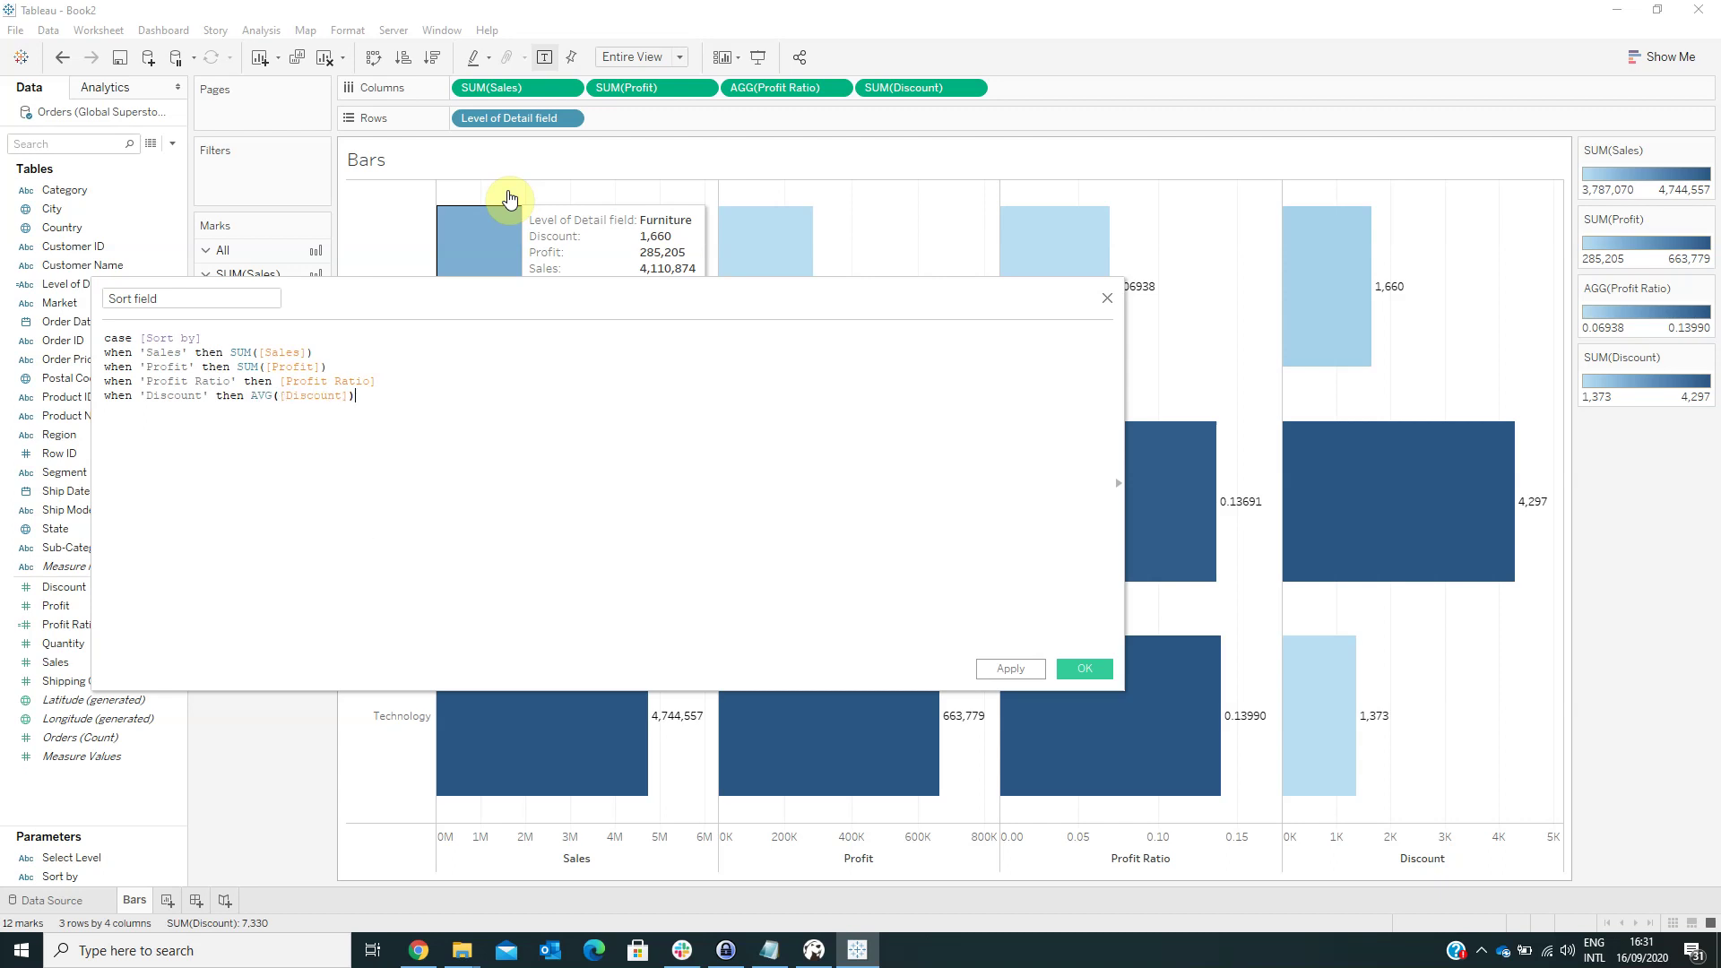
{"action": "type", "text": " when"}
{"action": "key", "text": "Return"}
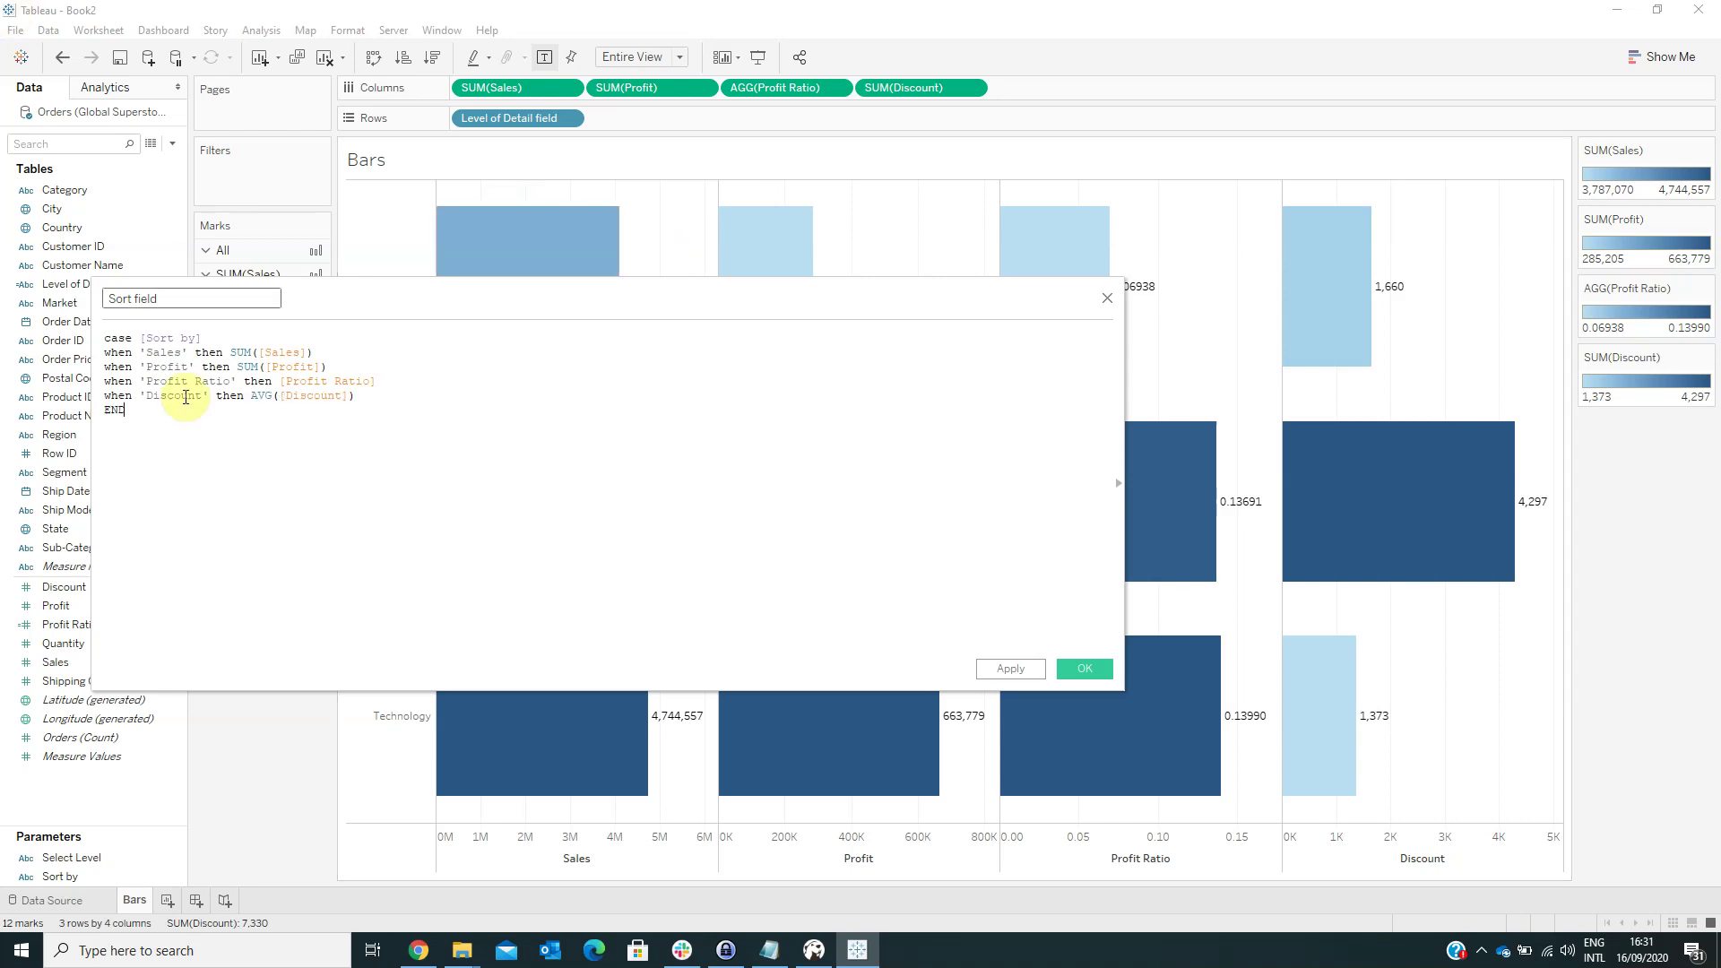
- Save Sort field, then sort the Level of Detail field rows descending by Sort field
{"action": "left_click", "coordinate": [1089, 667]}
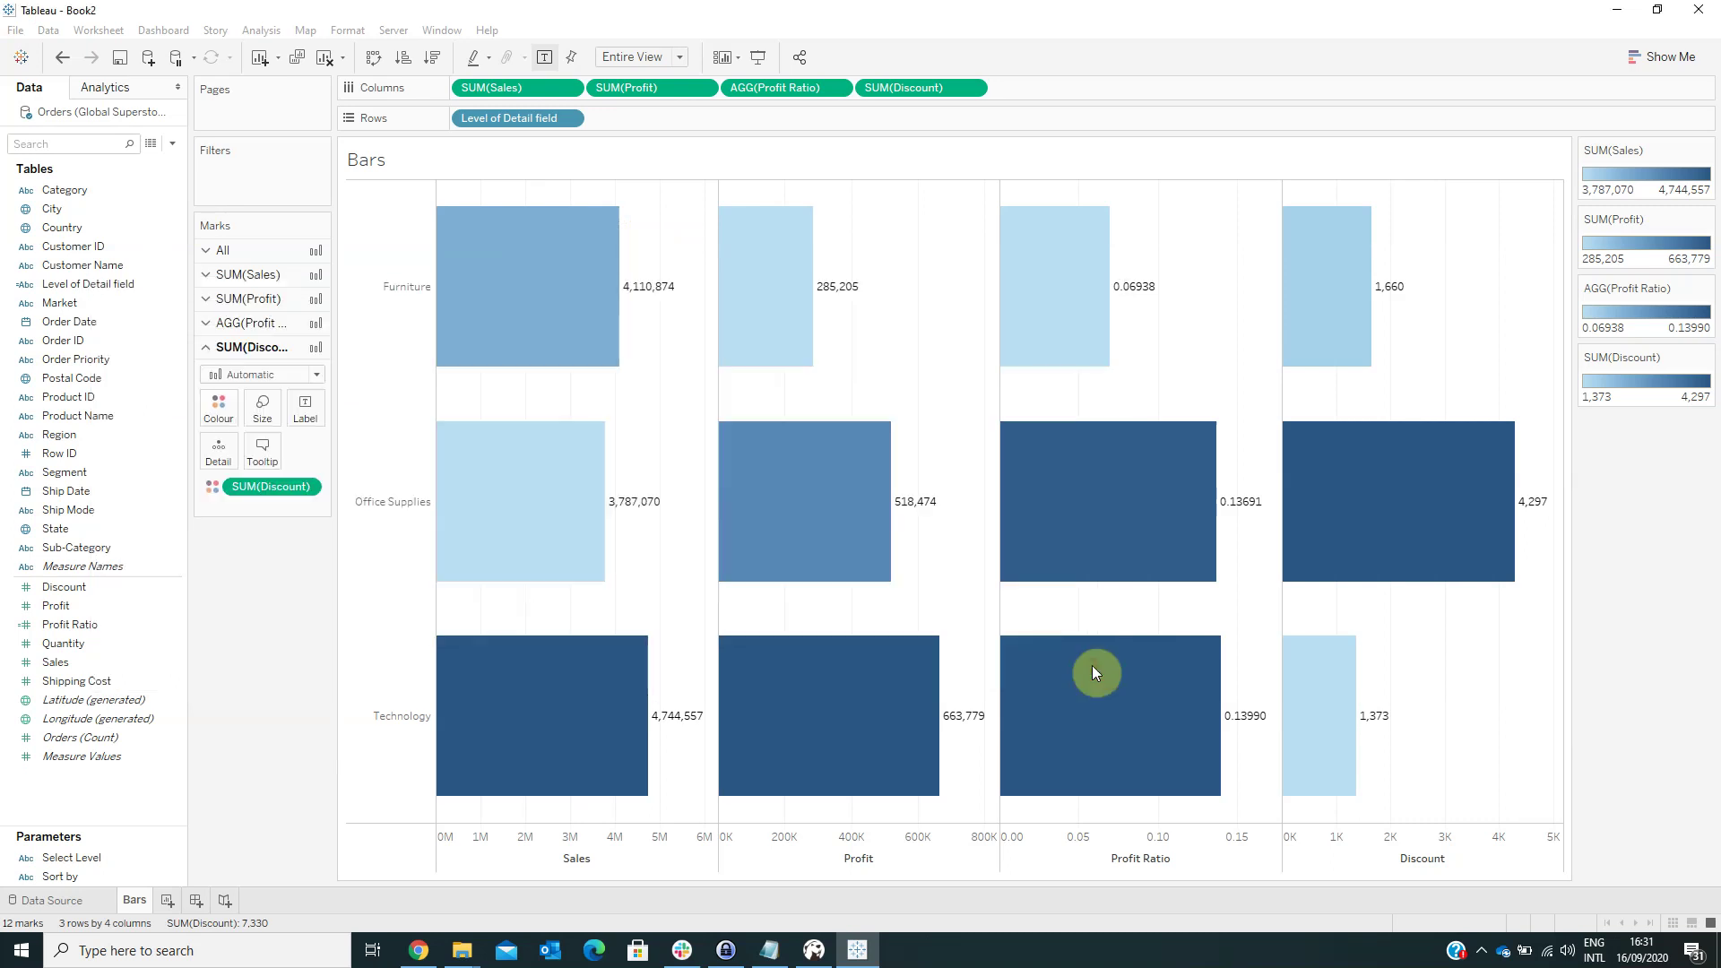
{"action": "right_click", "coordinate": [509, 124]}
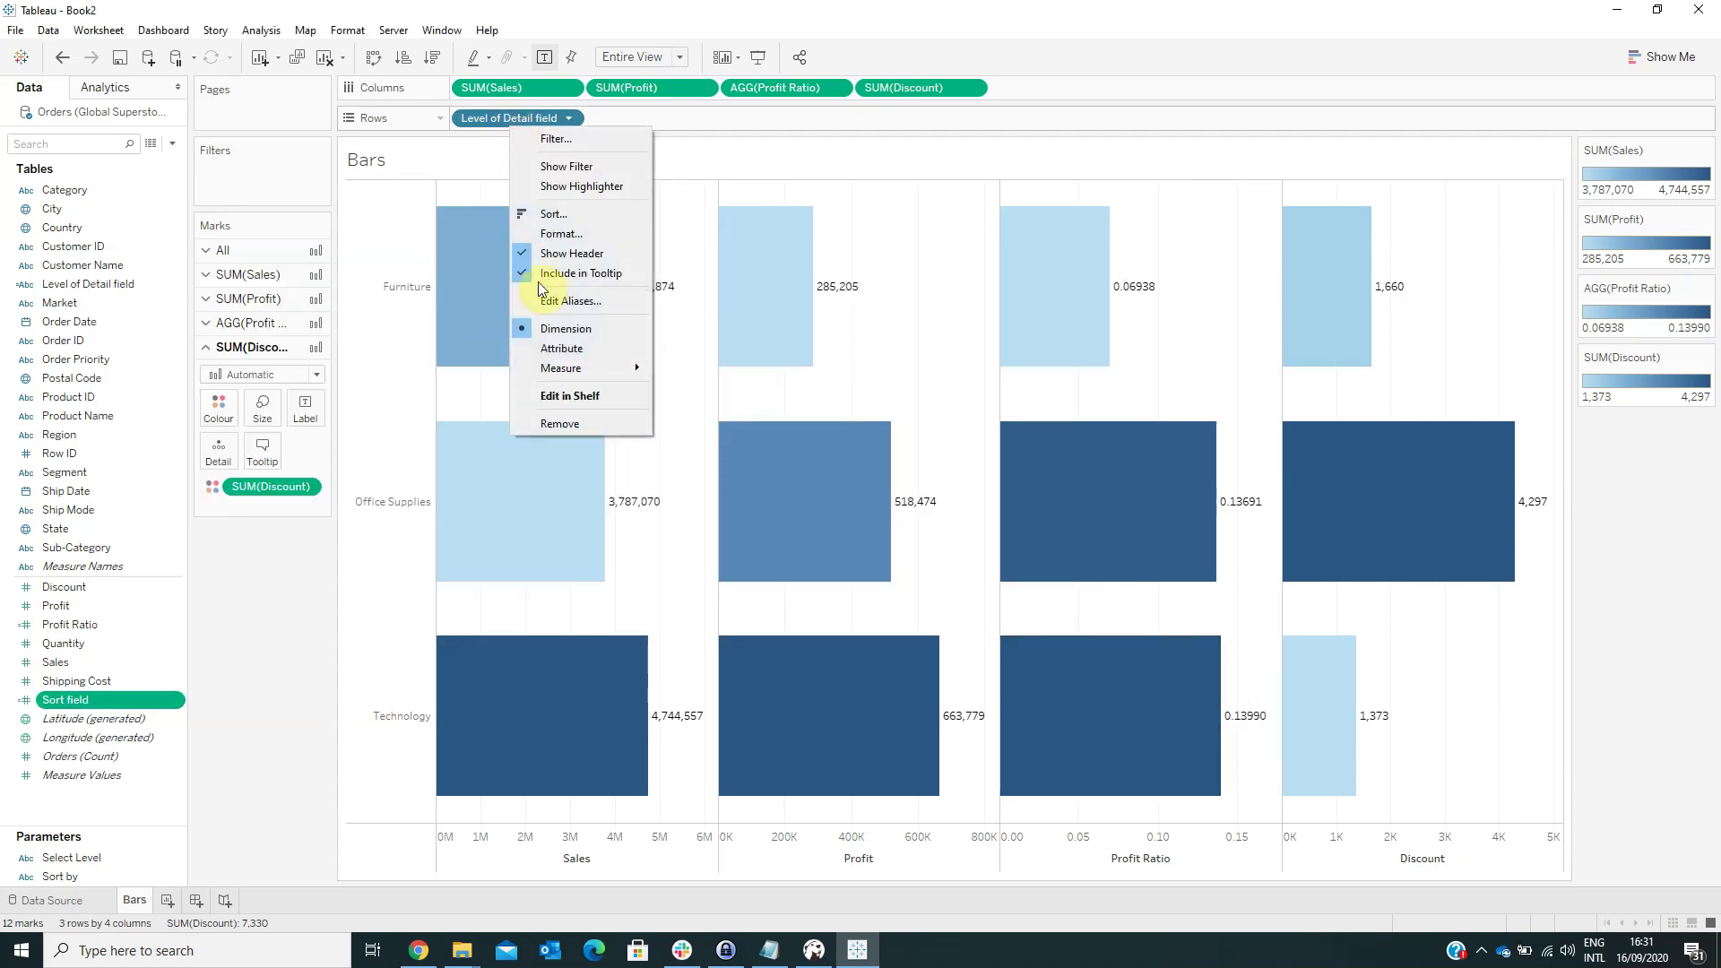
{"action": "left_click", "coordinate": [565, 216]}
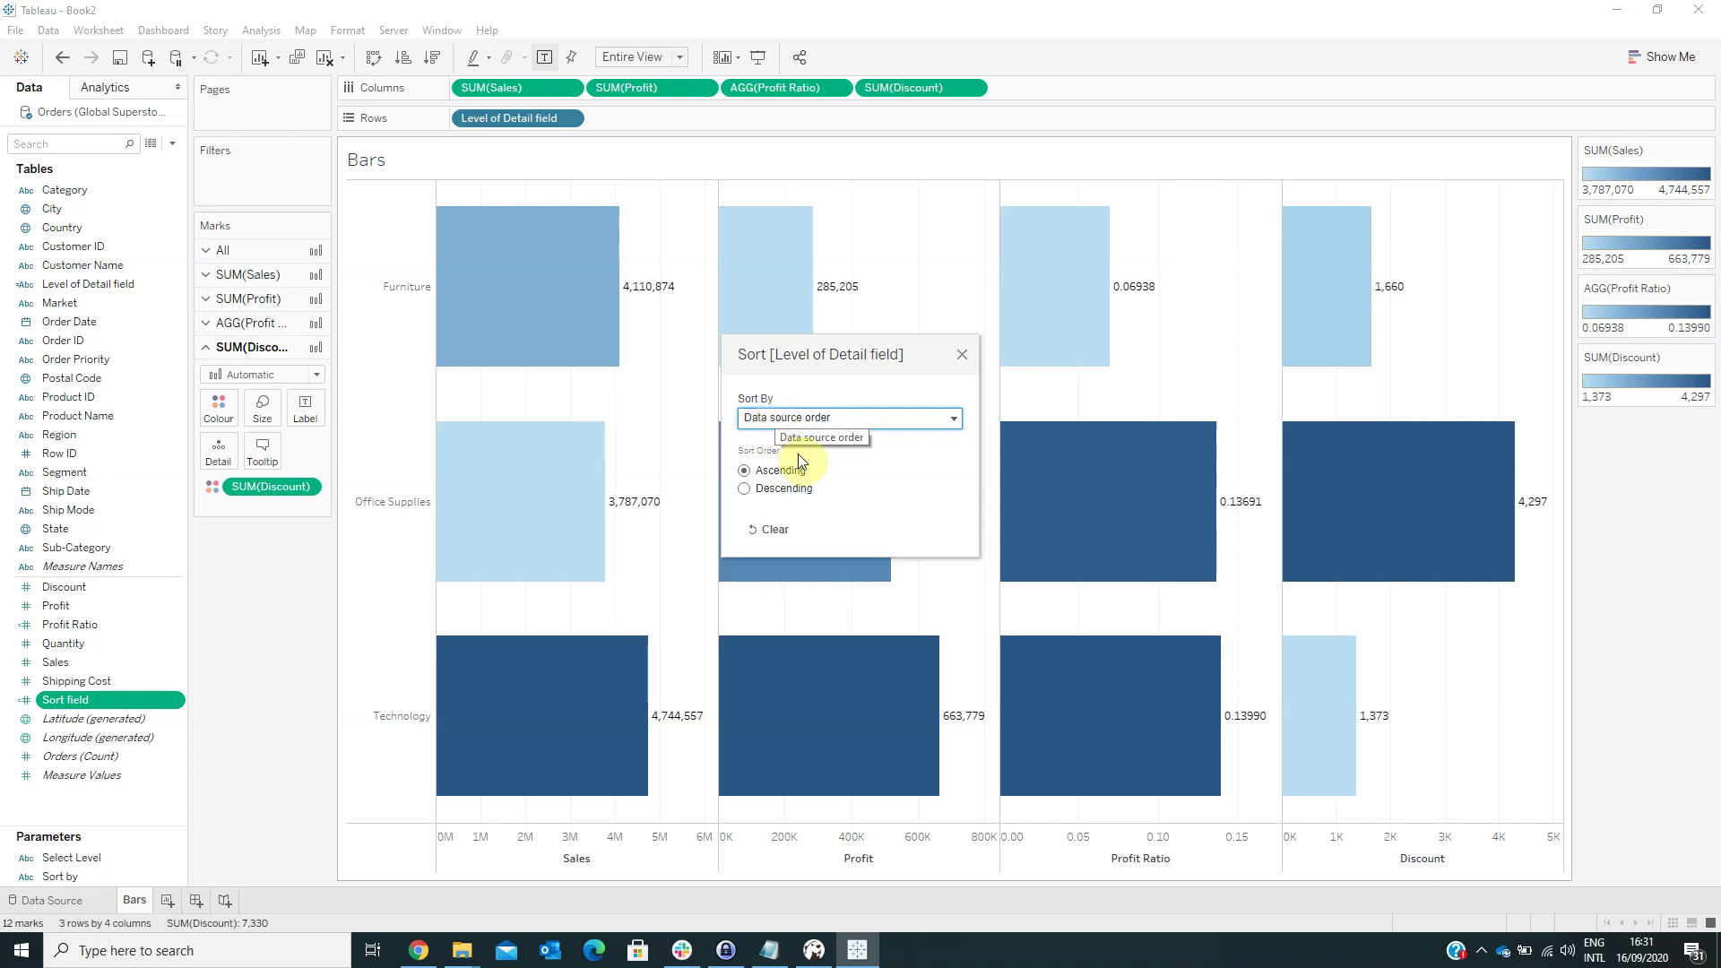
{"action": "left_click", "coordinate": [815, 423]}
{"action": "left_click", "coordinate": [804, 469]}
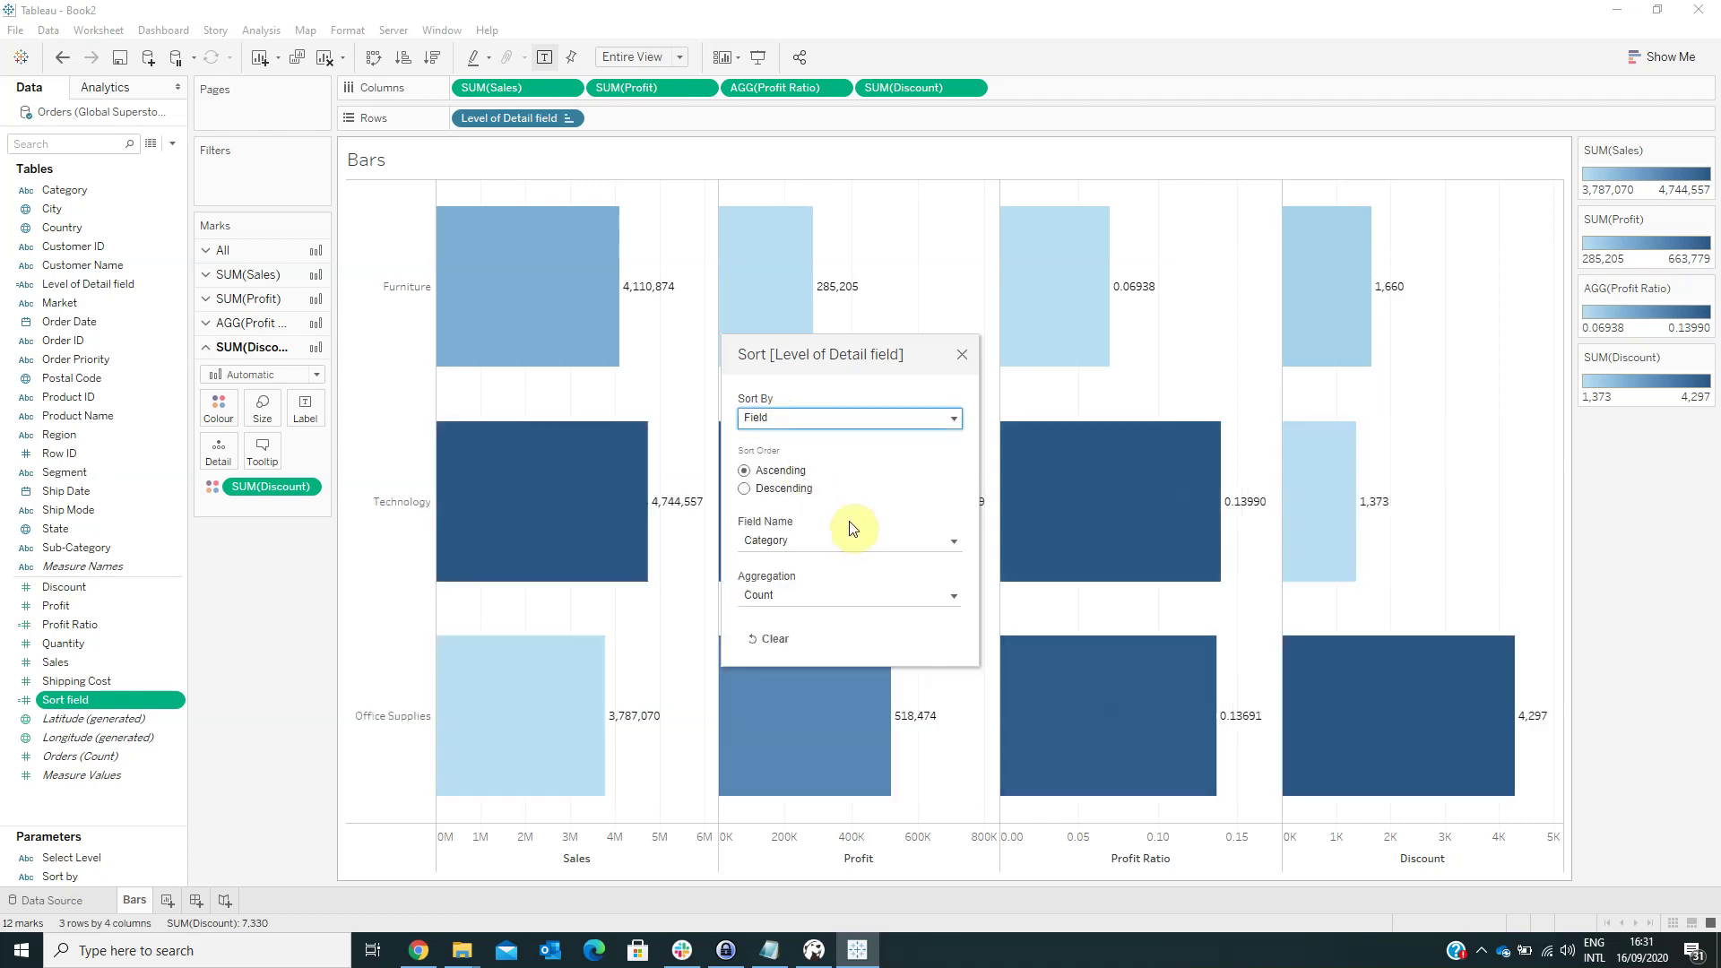
{"action": "left_click", "coordinate": [747, 490]}
{"action": "left_click", "coordinate": [778, 544]}
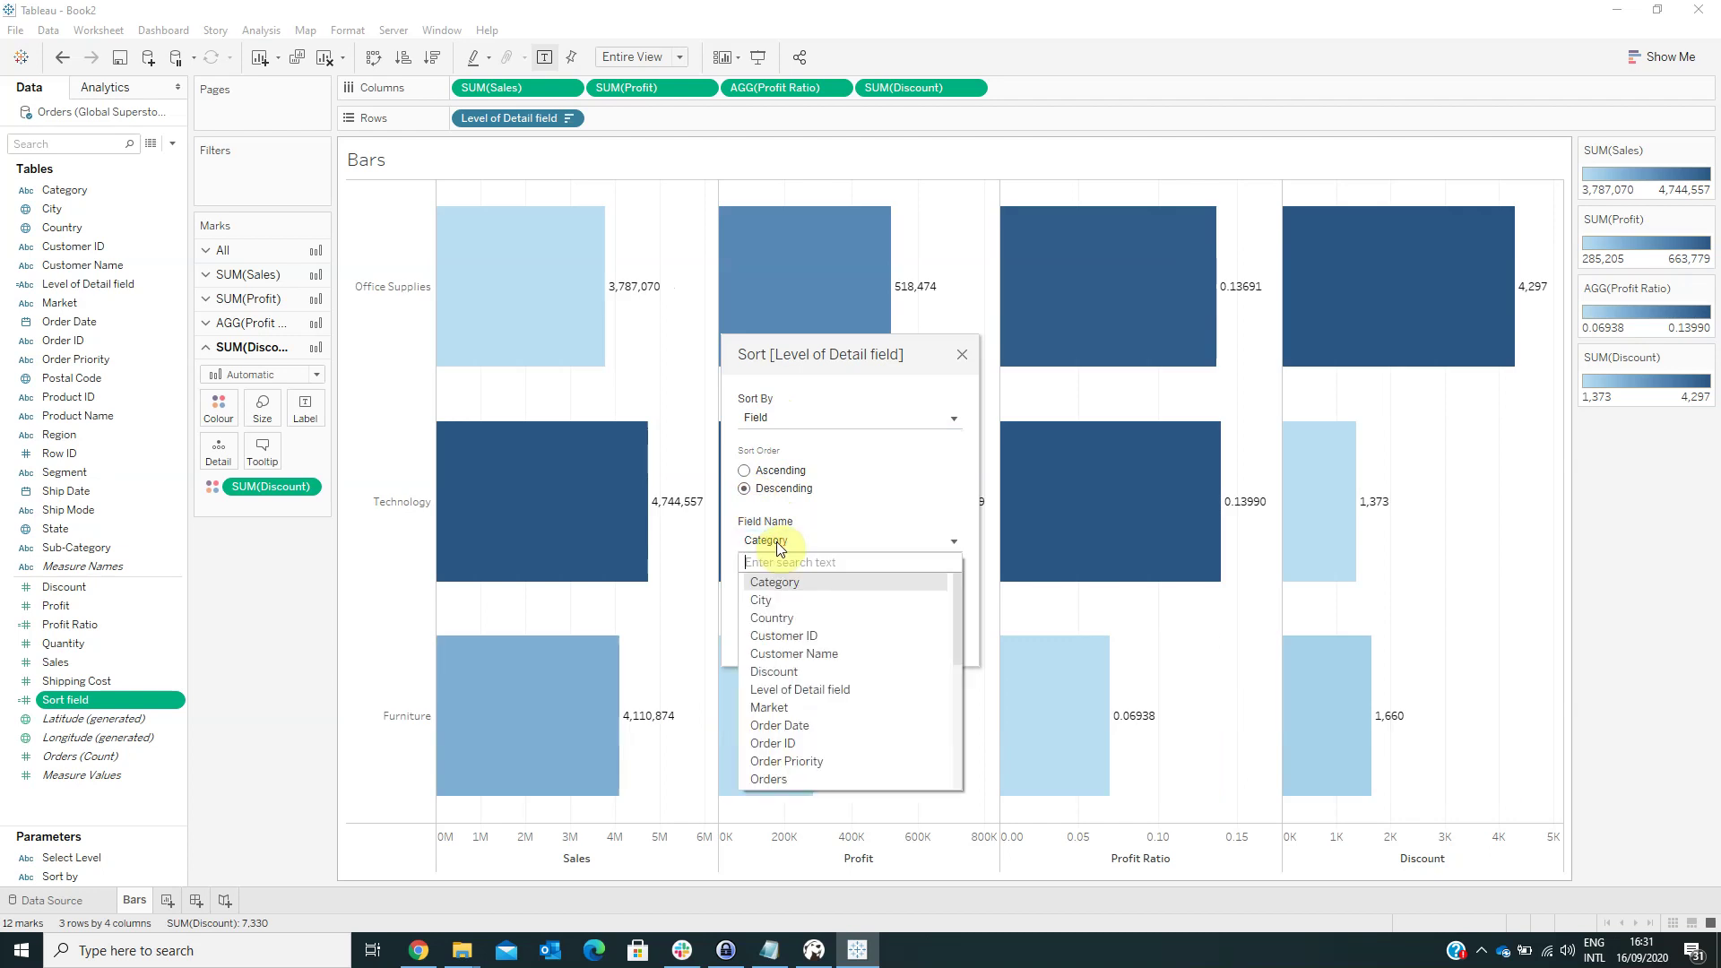
{"action": "type", "text": "level"}
{"action": "key", "text": "BackSpace"}
{"action": "key", "text": "BackSpace"}
{"action": "key", "text": "BackSpace"}
{"action": "key", "text": "BackSpace"}
{"action": "key", "text": "BackSpace"}
{"action": "type", "text": "sort"}
{"action": "key", "text": "Return"}
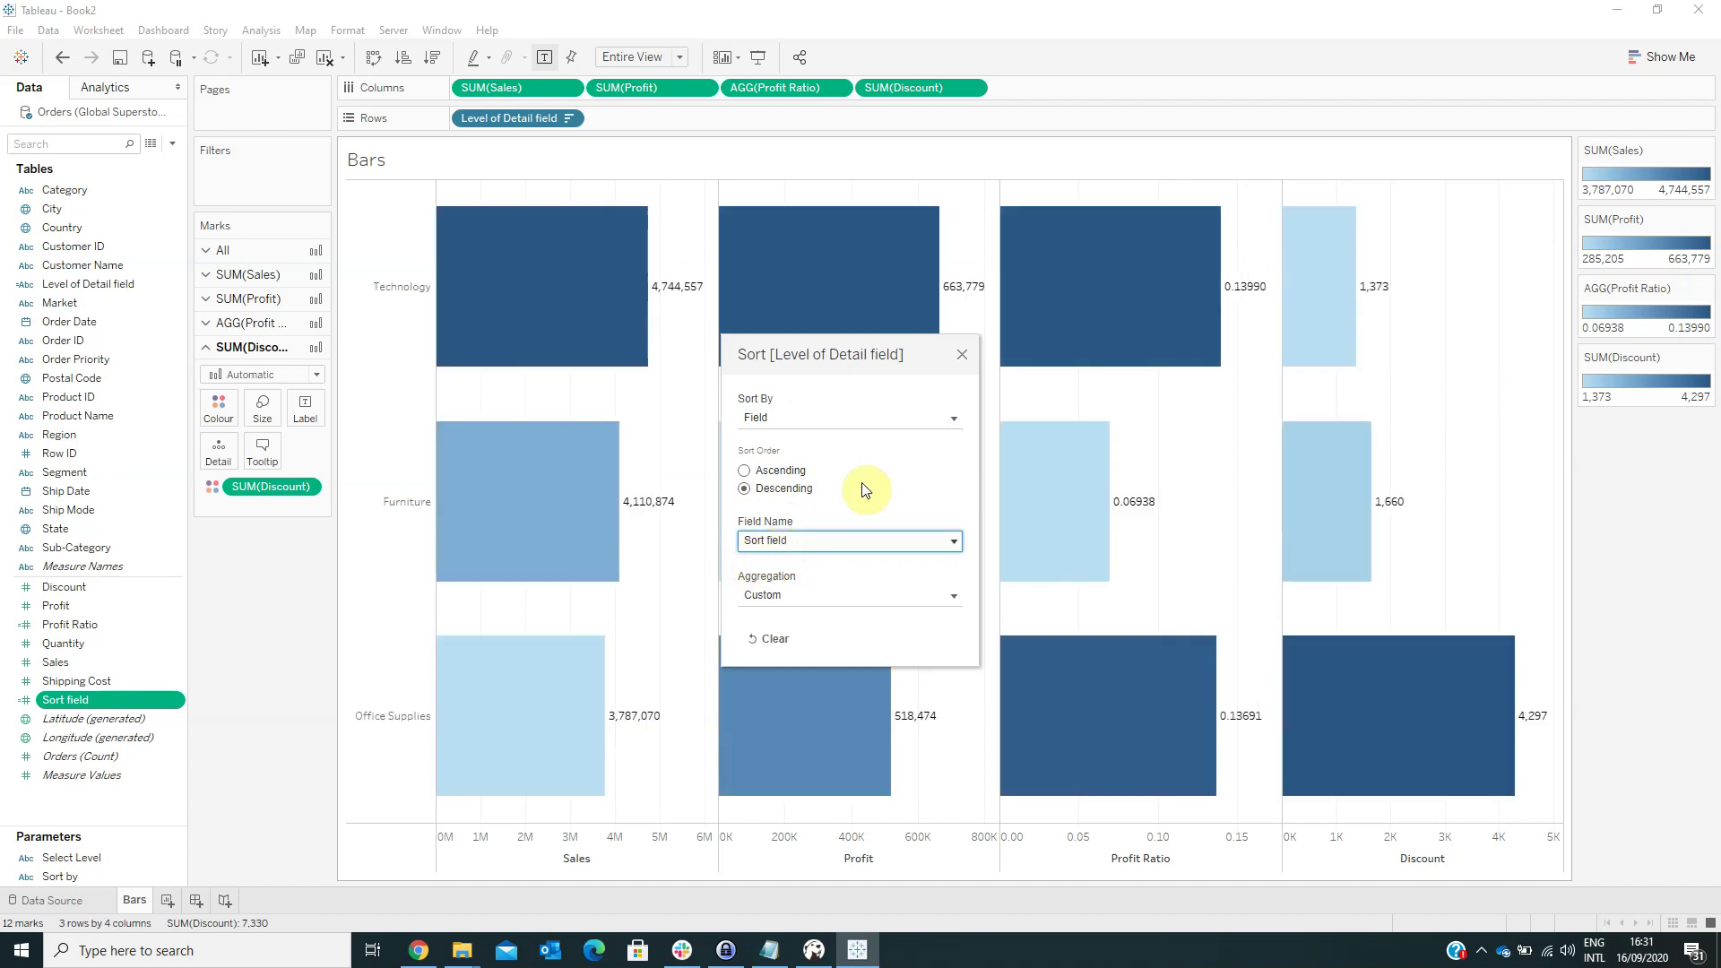
{"action": "left_click", "coordinate": [959, 355]}
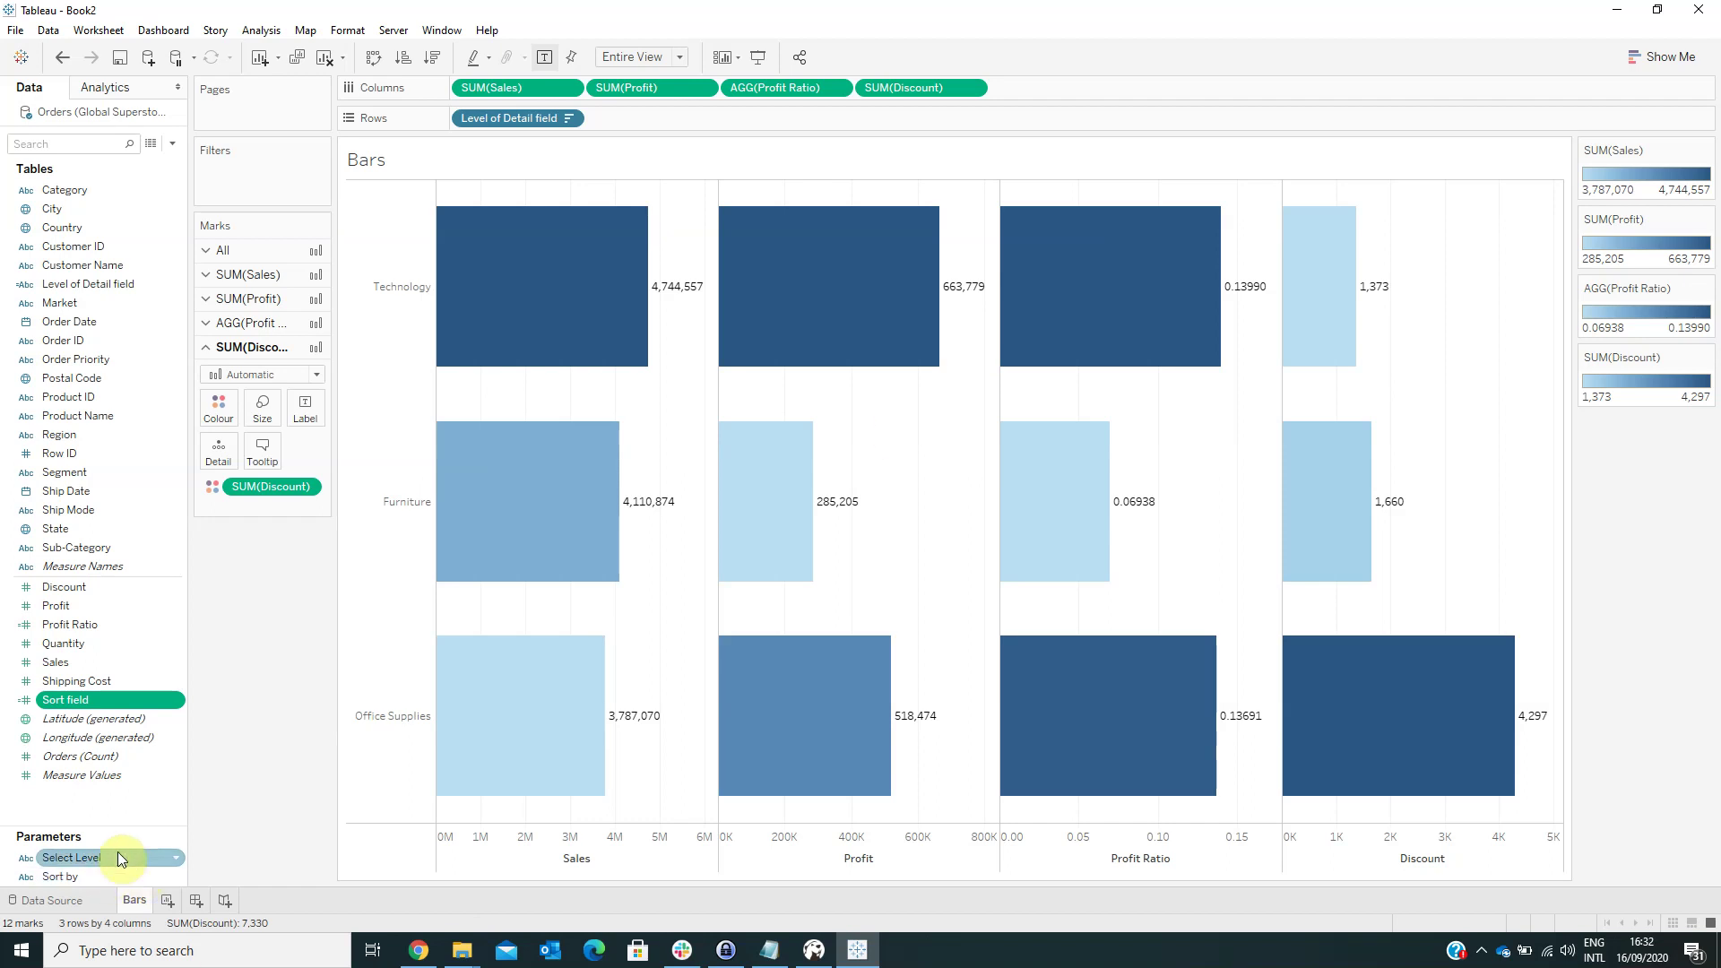
- On a new dashboard, place a Vertical container holding the Bars sheet and delete the legends
{"action": "left_click", "coordinate": [195, 901]}
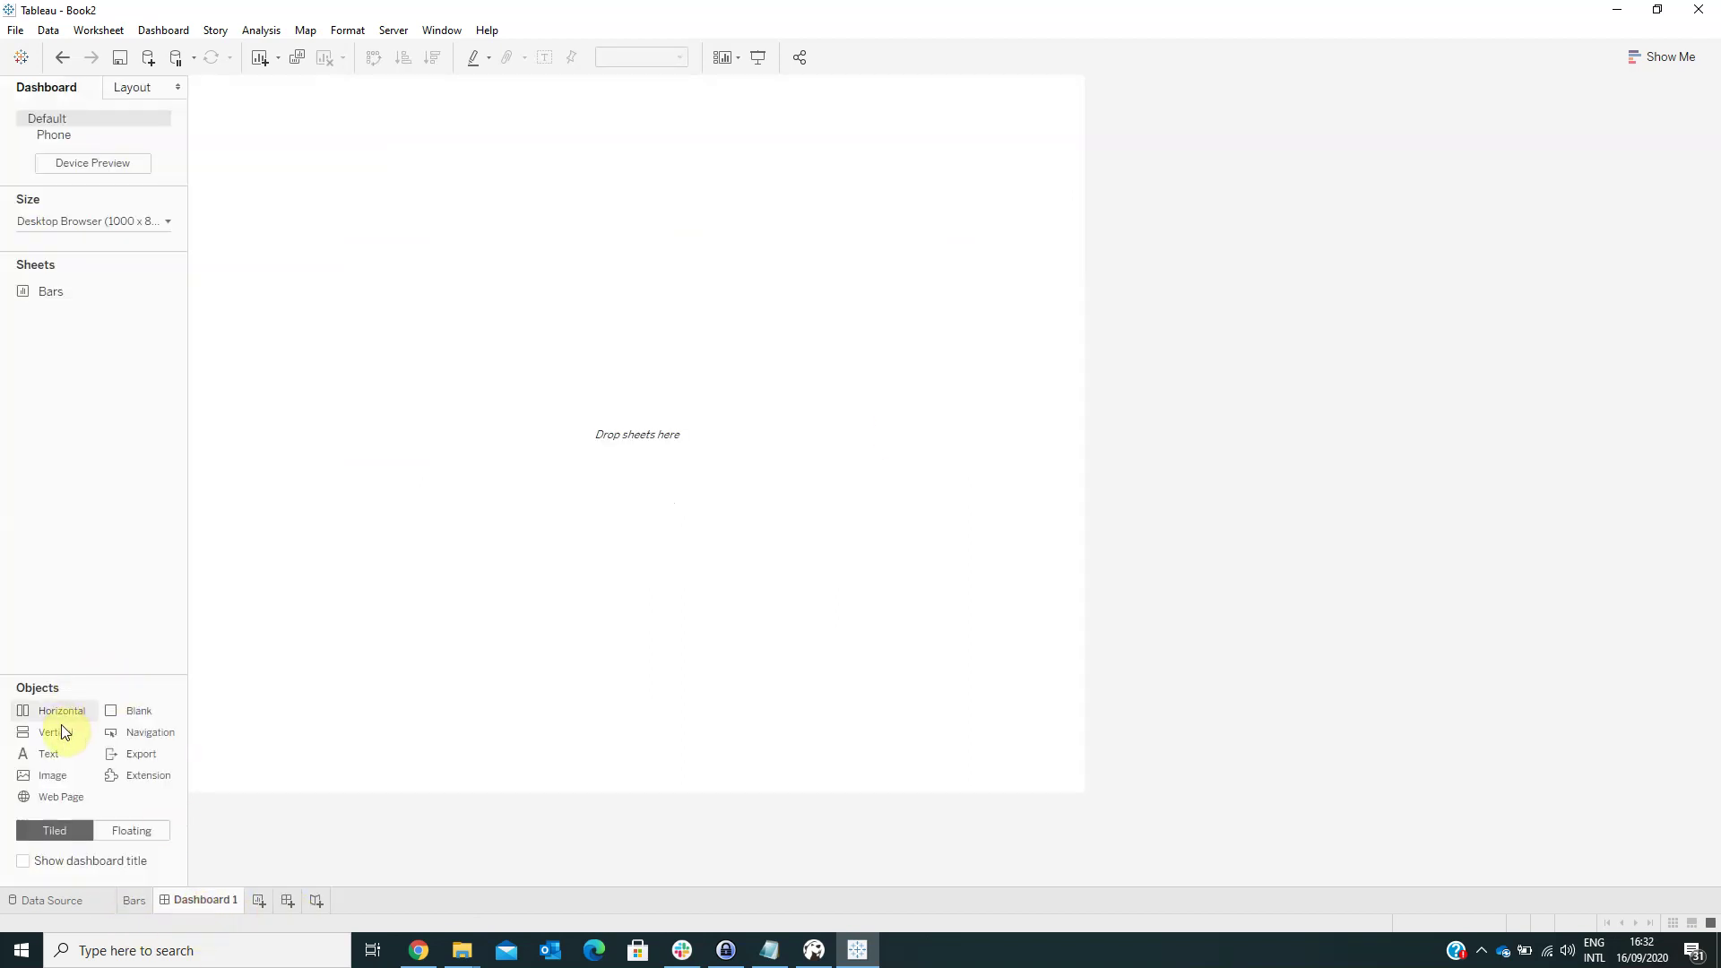
{"action": "left_click_drag", "start_coordinate": [61, 728], "coordinate": [659, 511]}
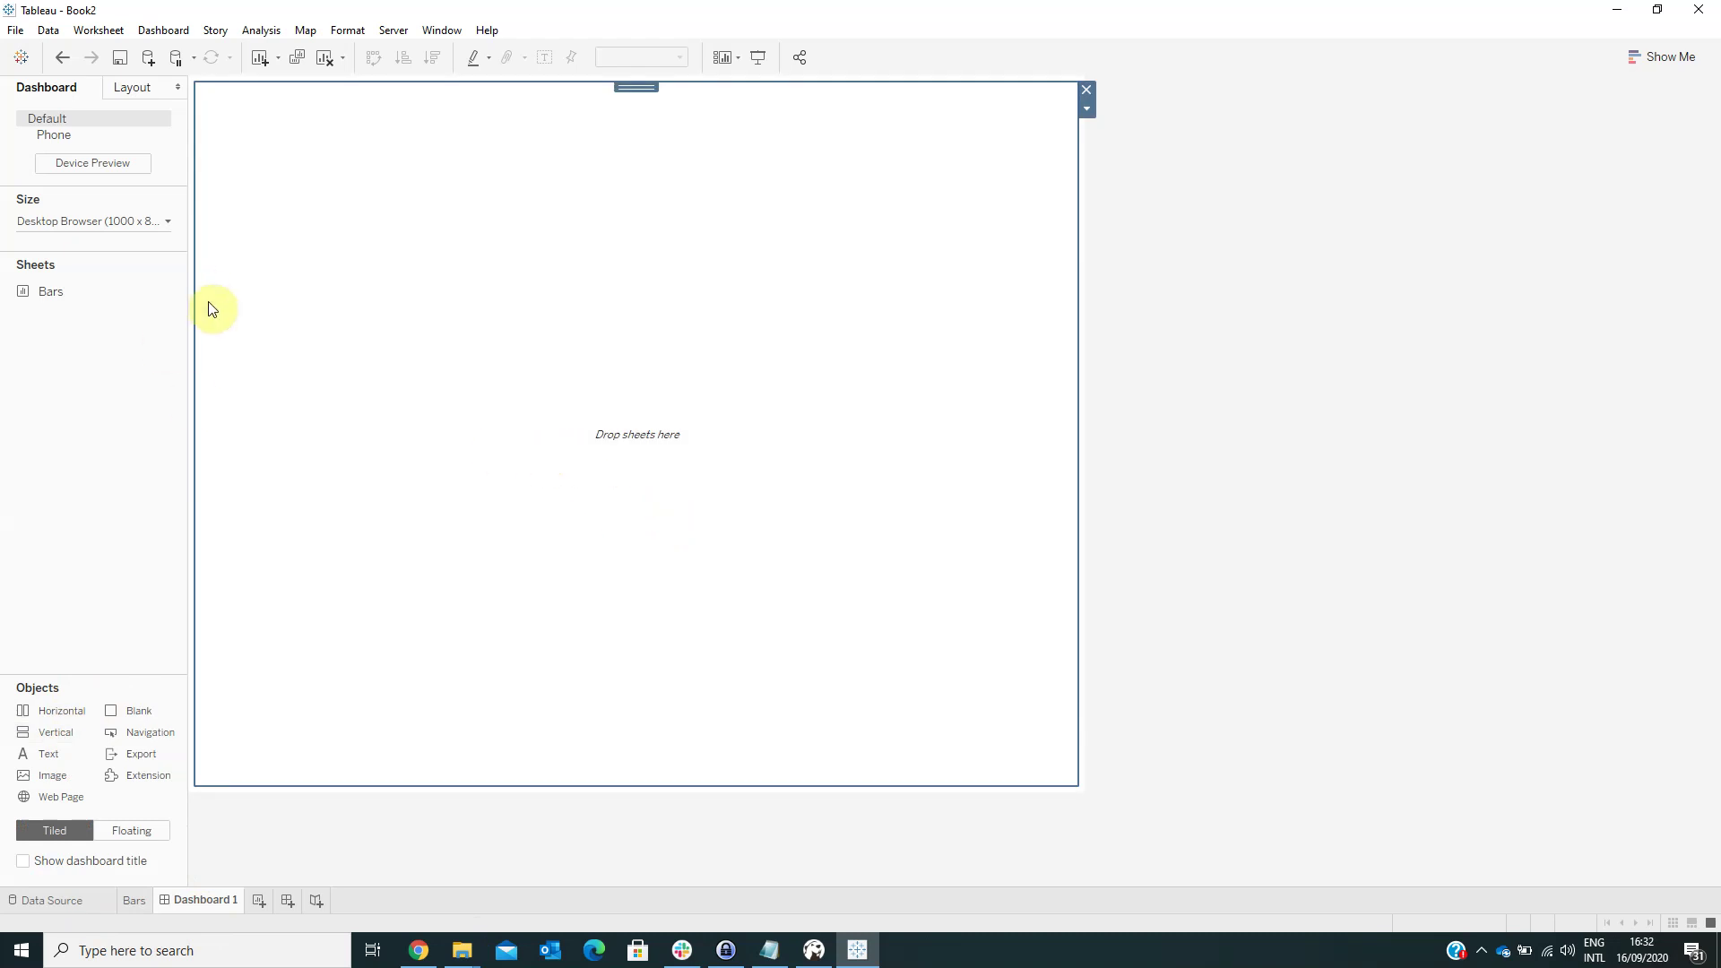
{"action": "left_click_drag", "start_coordinate": [55, 290], "coordinate": [545, 515]}
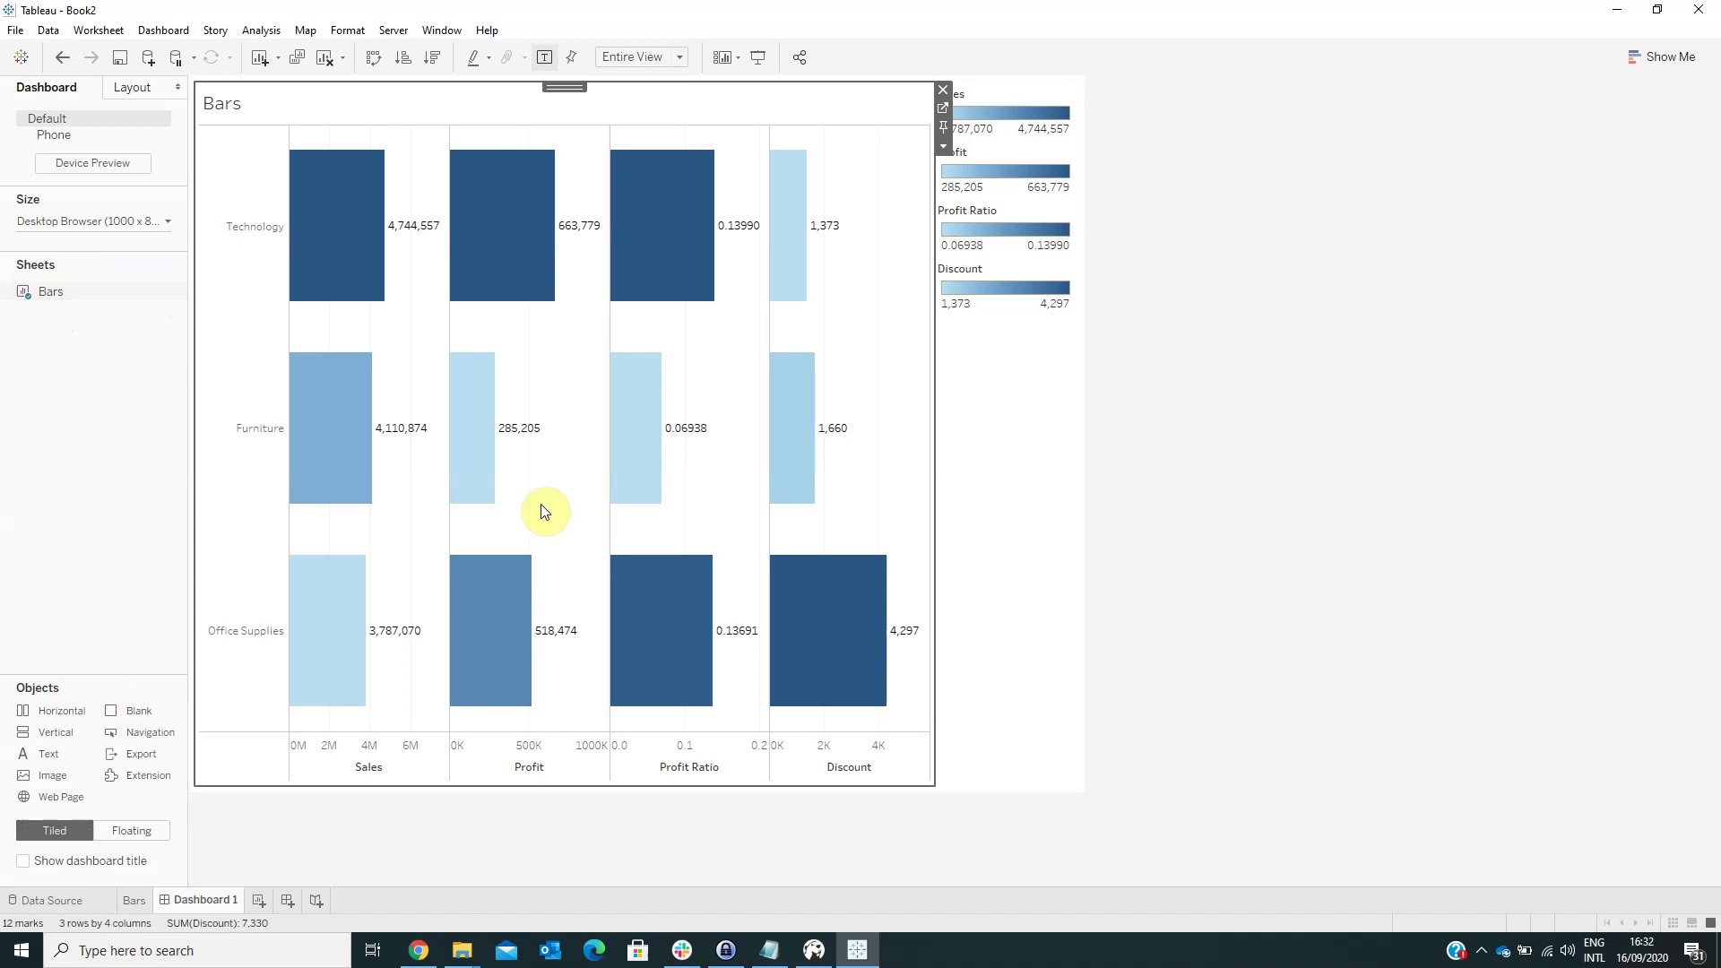
{"action": "left_click", "coordinate": [1011, 98]}
{"action": "double_click", "coordinate": [1004, 87]}
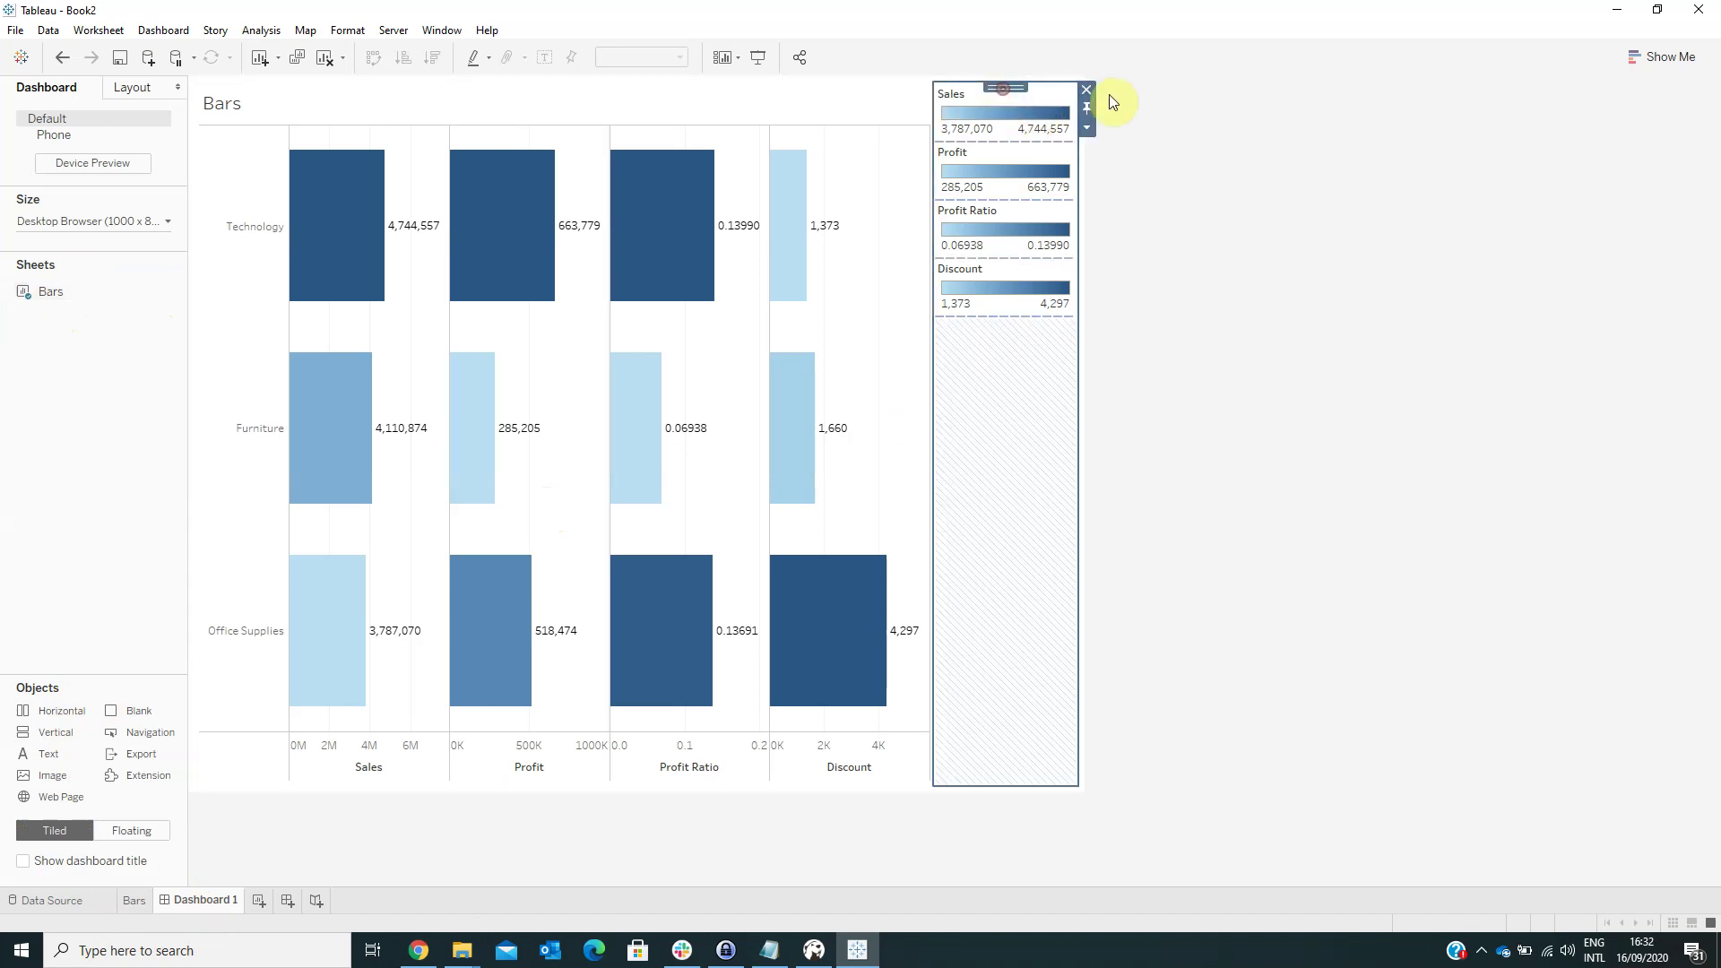
{"action": "left_click", "coordinate": [1087, 88]}
{"action": "left_click", "coordinate": [952, 504]}
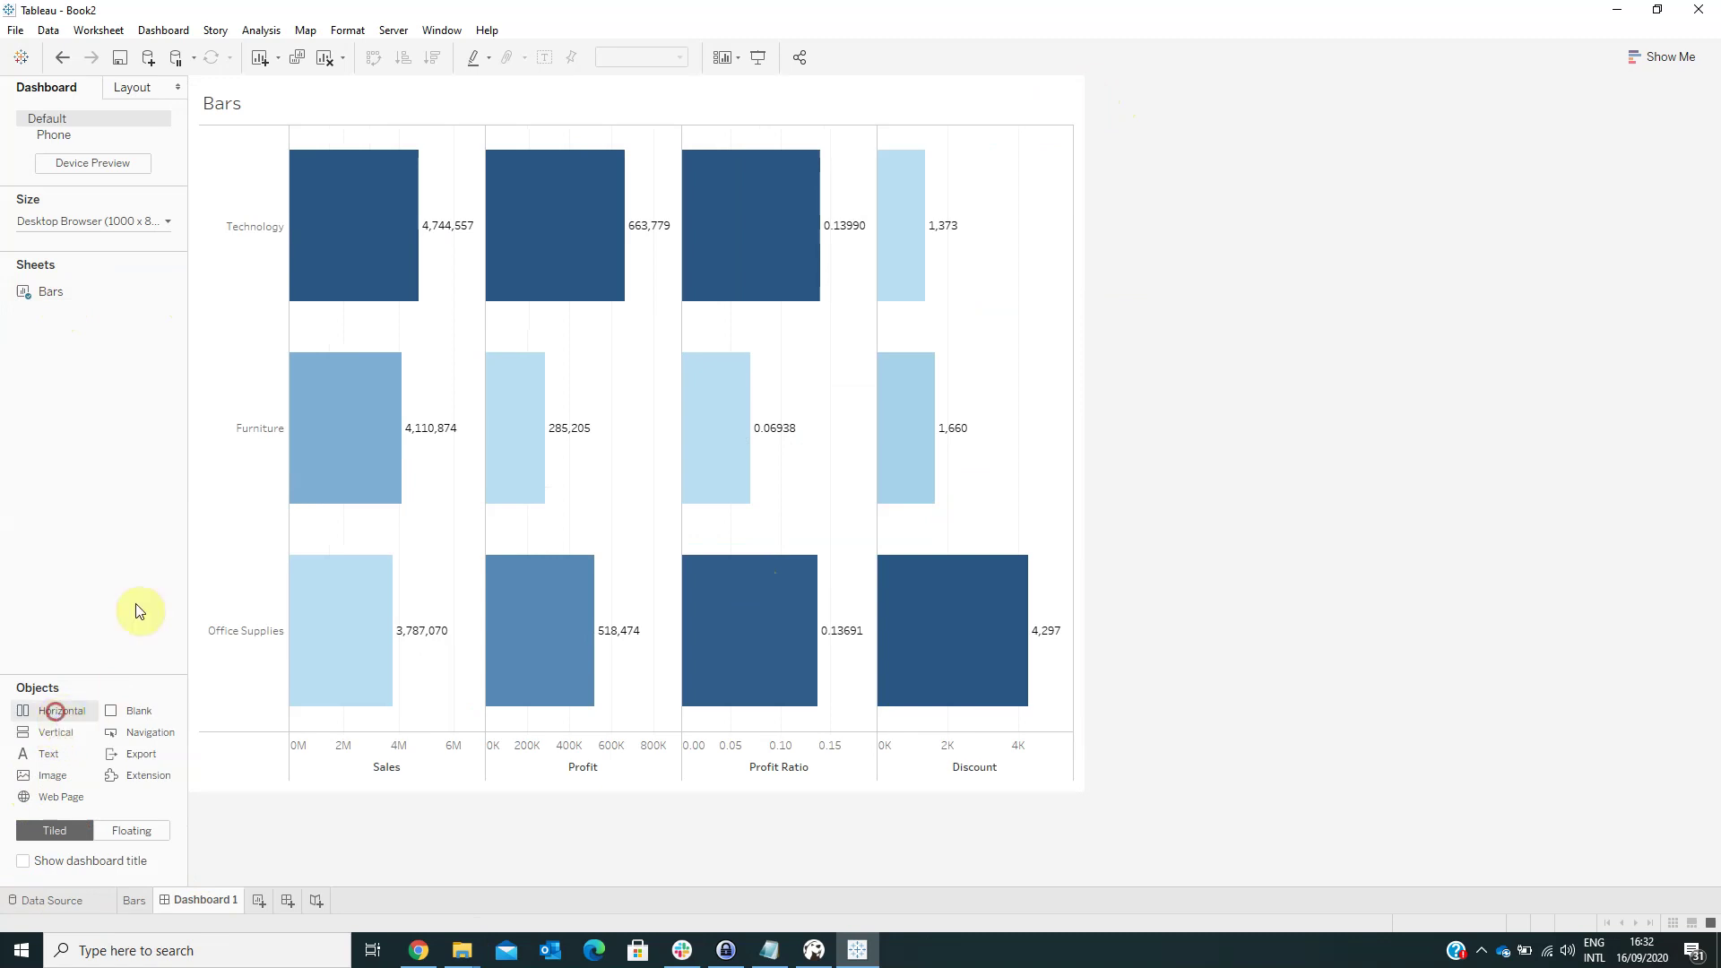
- Set the height of the empty area above the chart to 100
{"action": "right_click", "coordinate": [527, 153]}
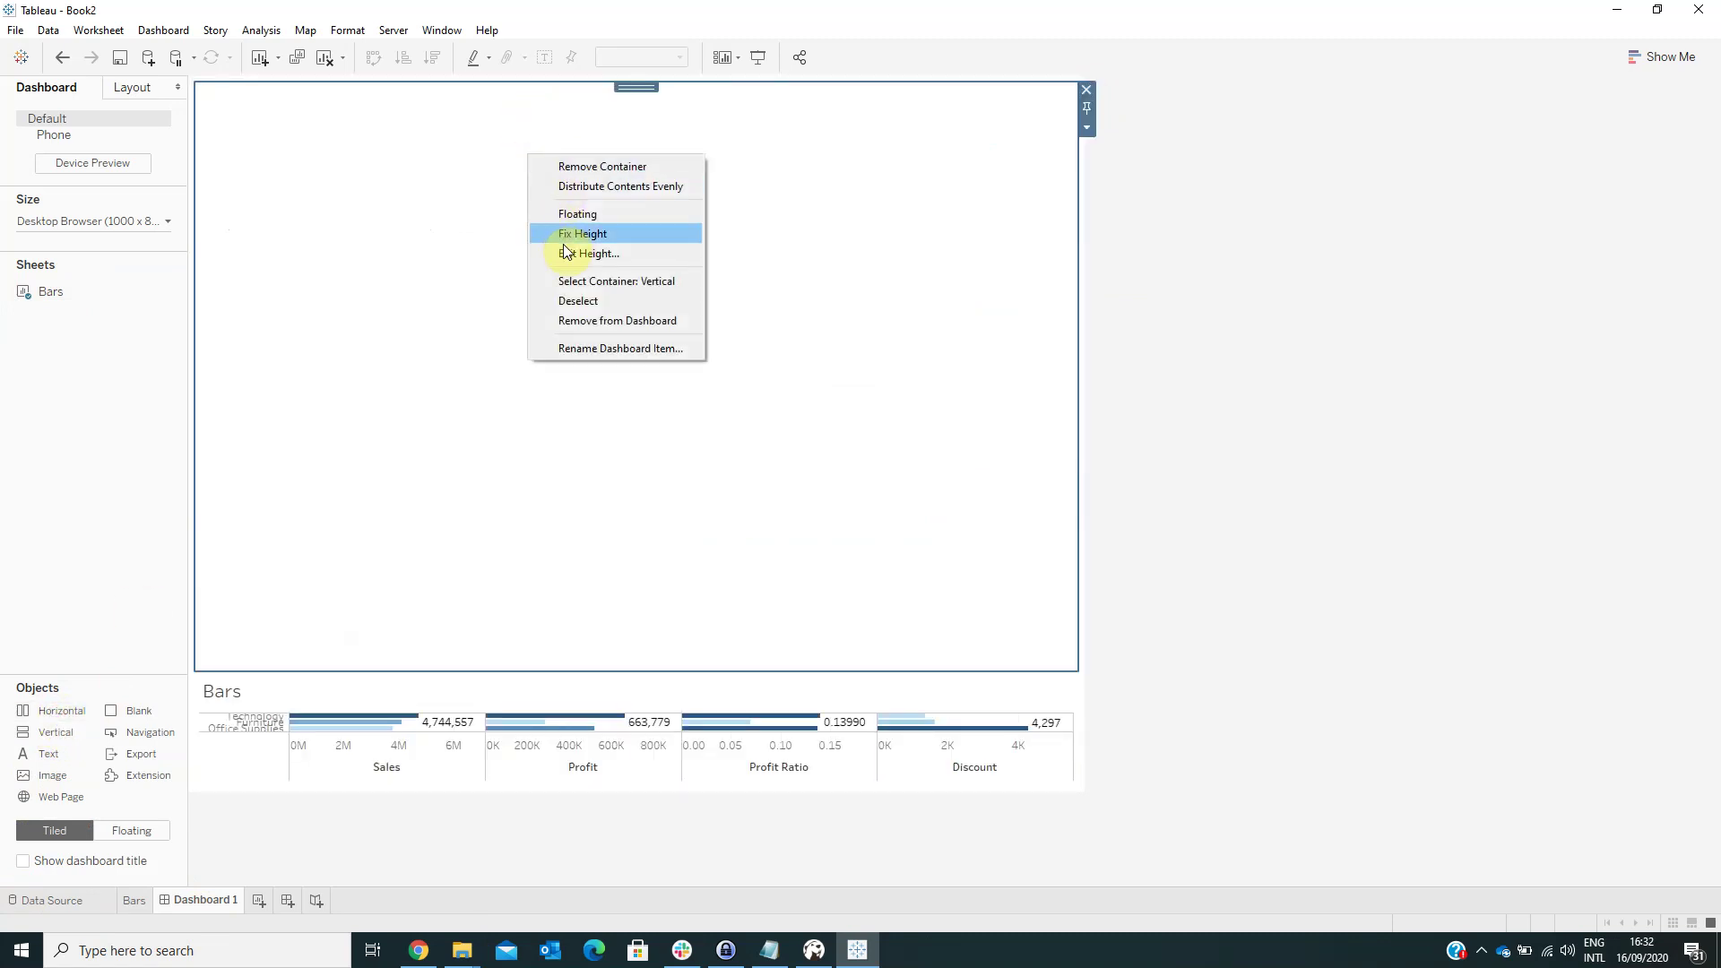
{"action": "left_click", "coordinate": [565, 246]}
{"action": "type", "text": "100"}
{"action": "key", "text": "Return"}
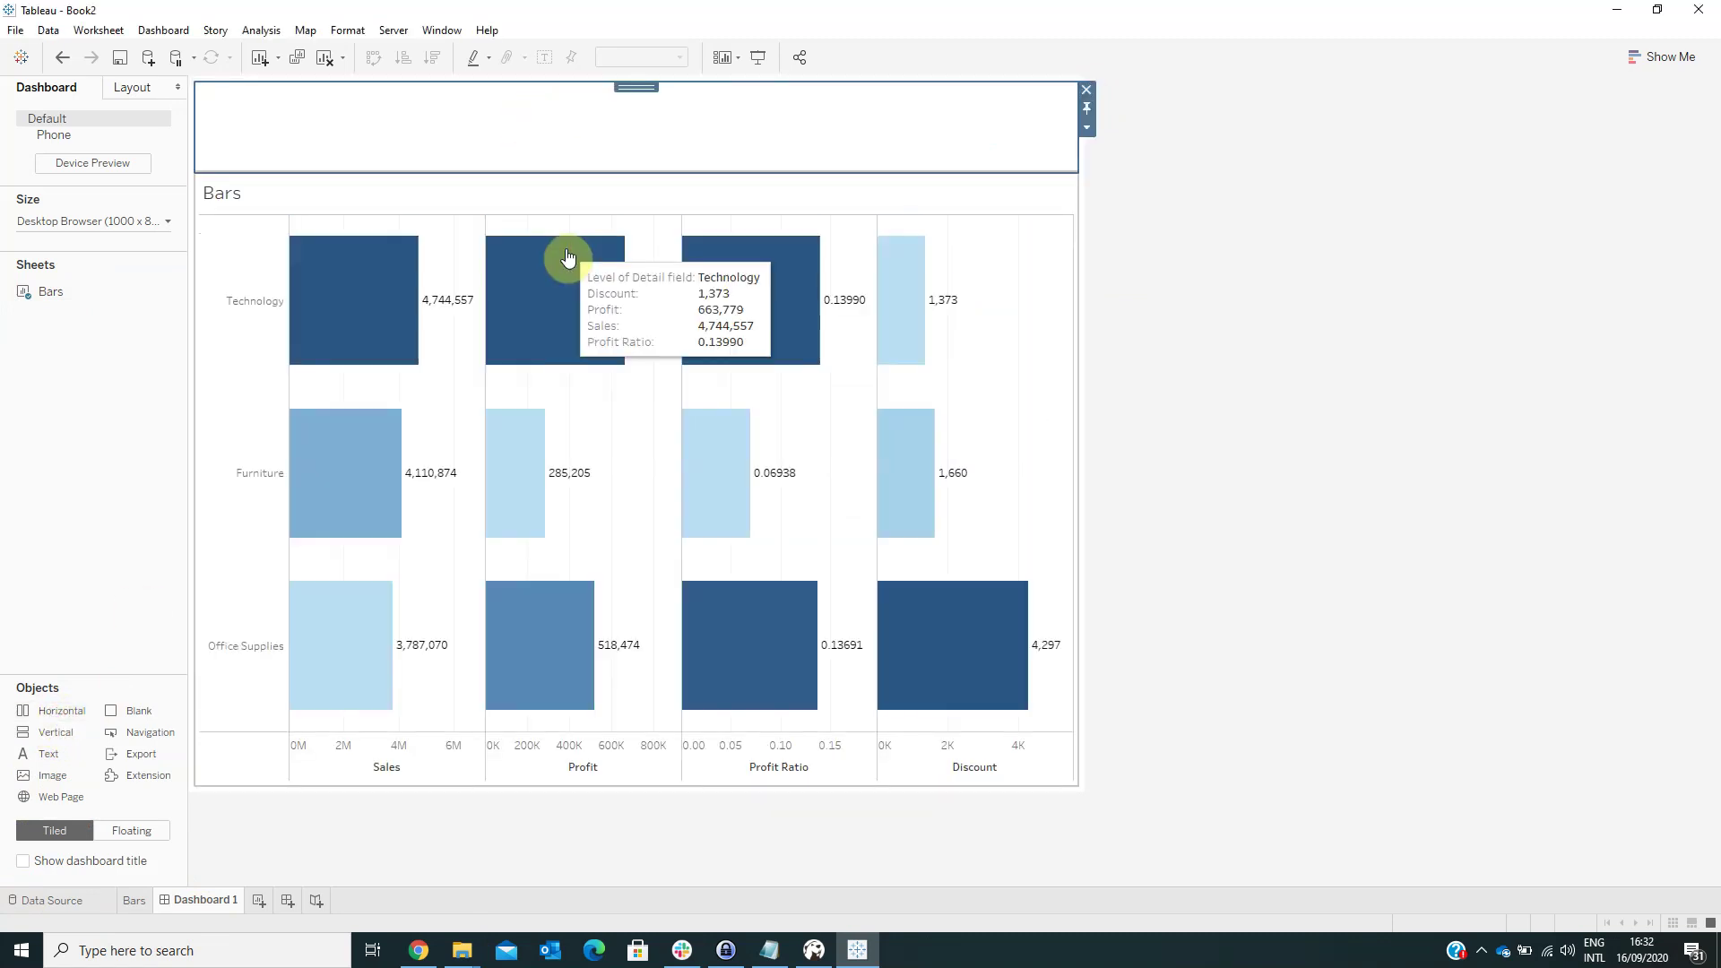
- Show the Sort by and Select Level parameter controls from the Bars sheet
{"action": "left_click", "coordinate": [1045, 306]}
{"action": "left_click", "coordinate": [1087, 235]}
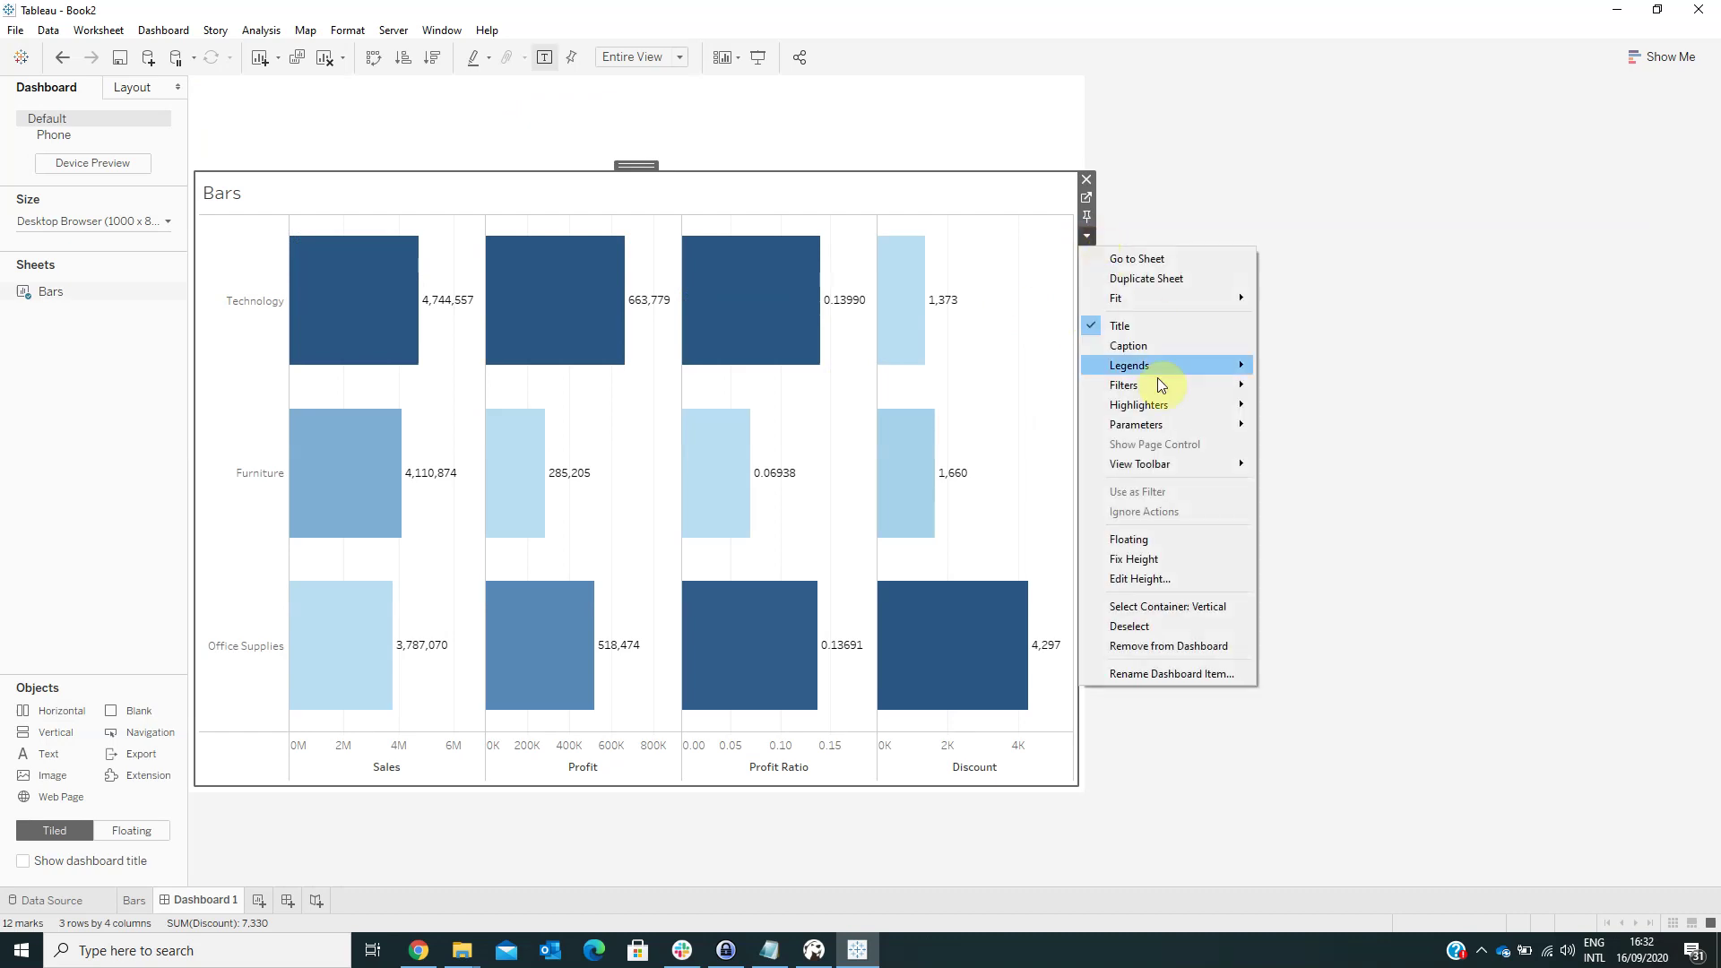
{"action": "mouse_move", "coordinate": [1159, 422]}
{"action": "left_click", "coordinate": [1305, 445]}
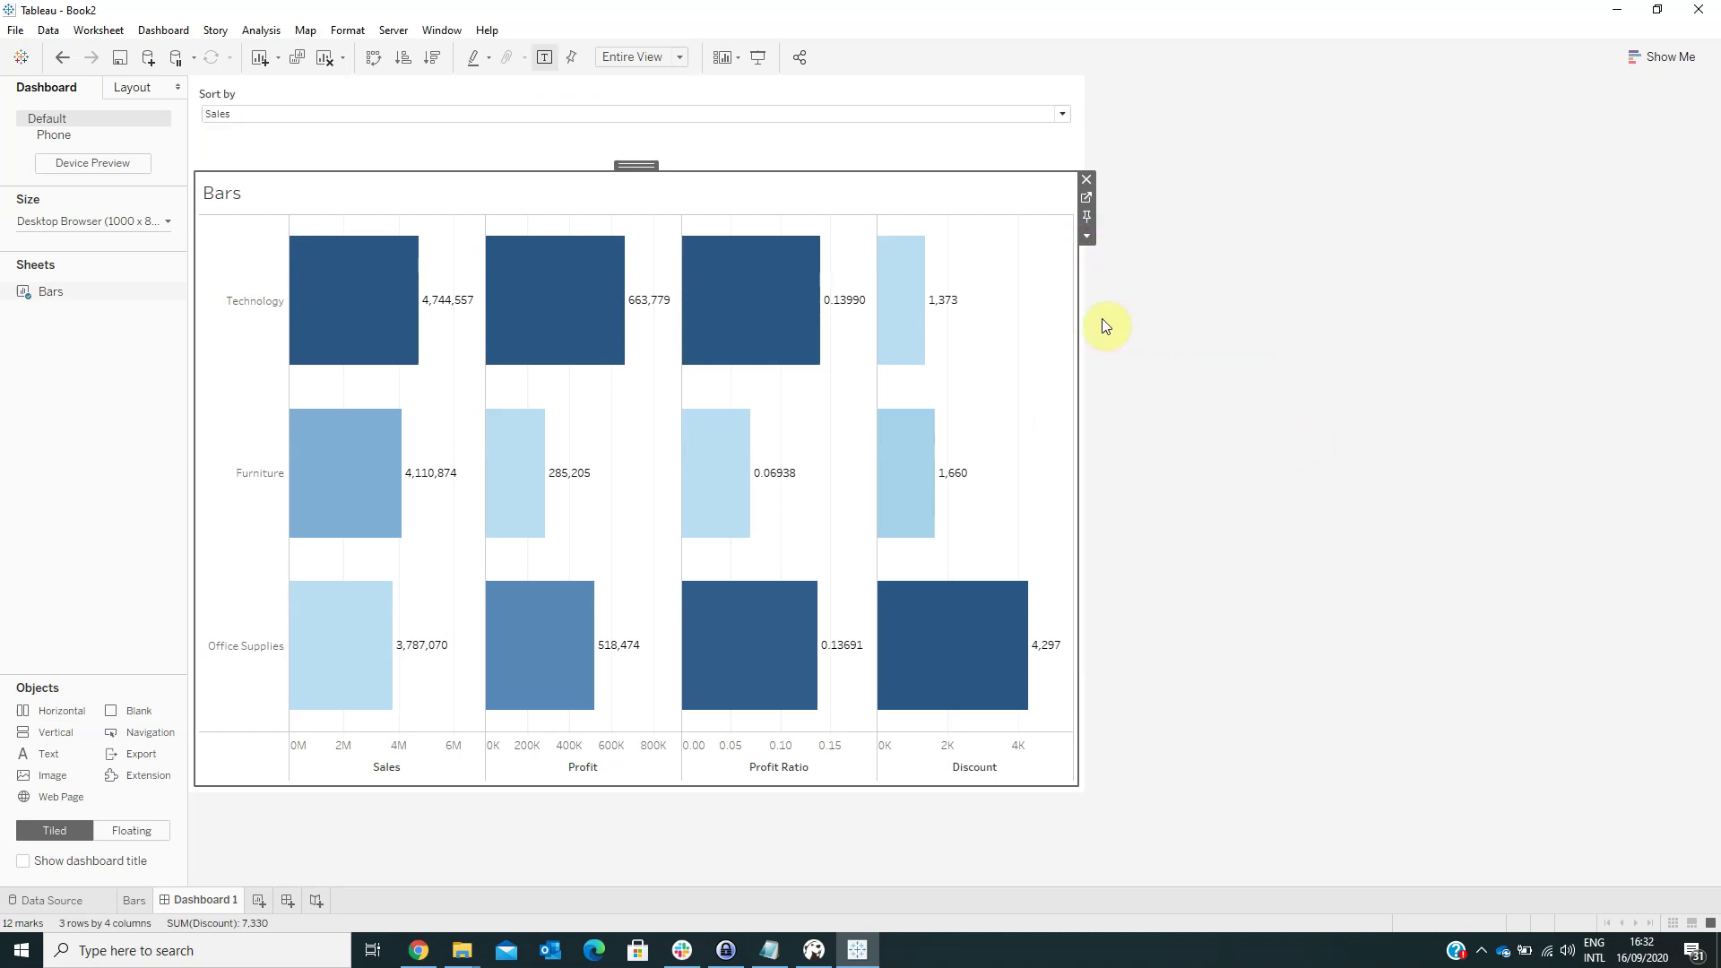
{"action": "left_click", "coordinate": [1075, 285]}
{"action": "left_click", "coordinate": [1087, 235]}
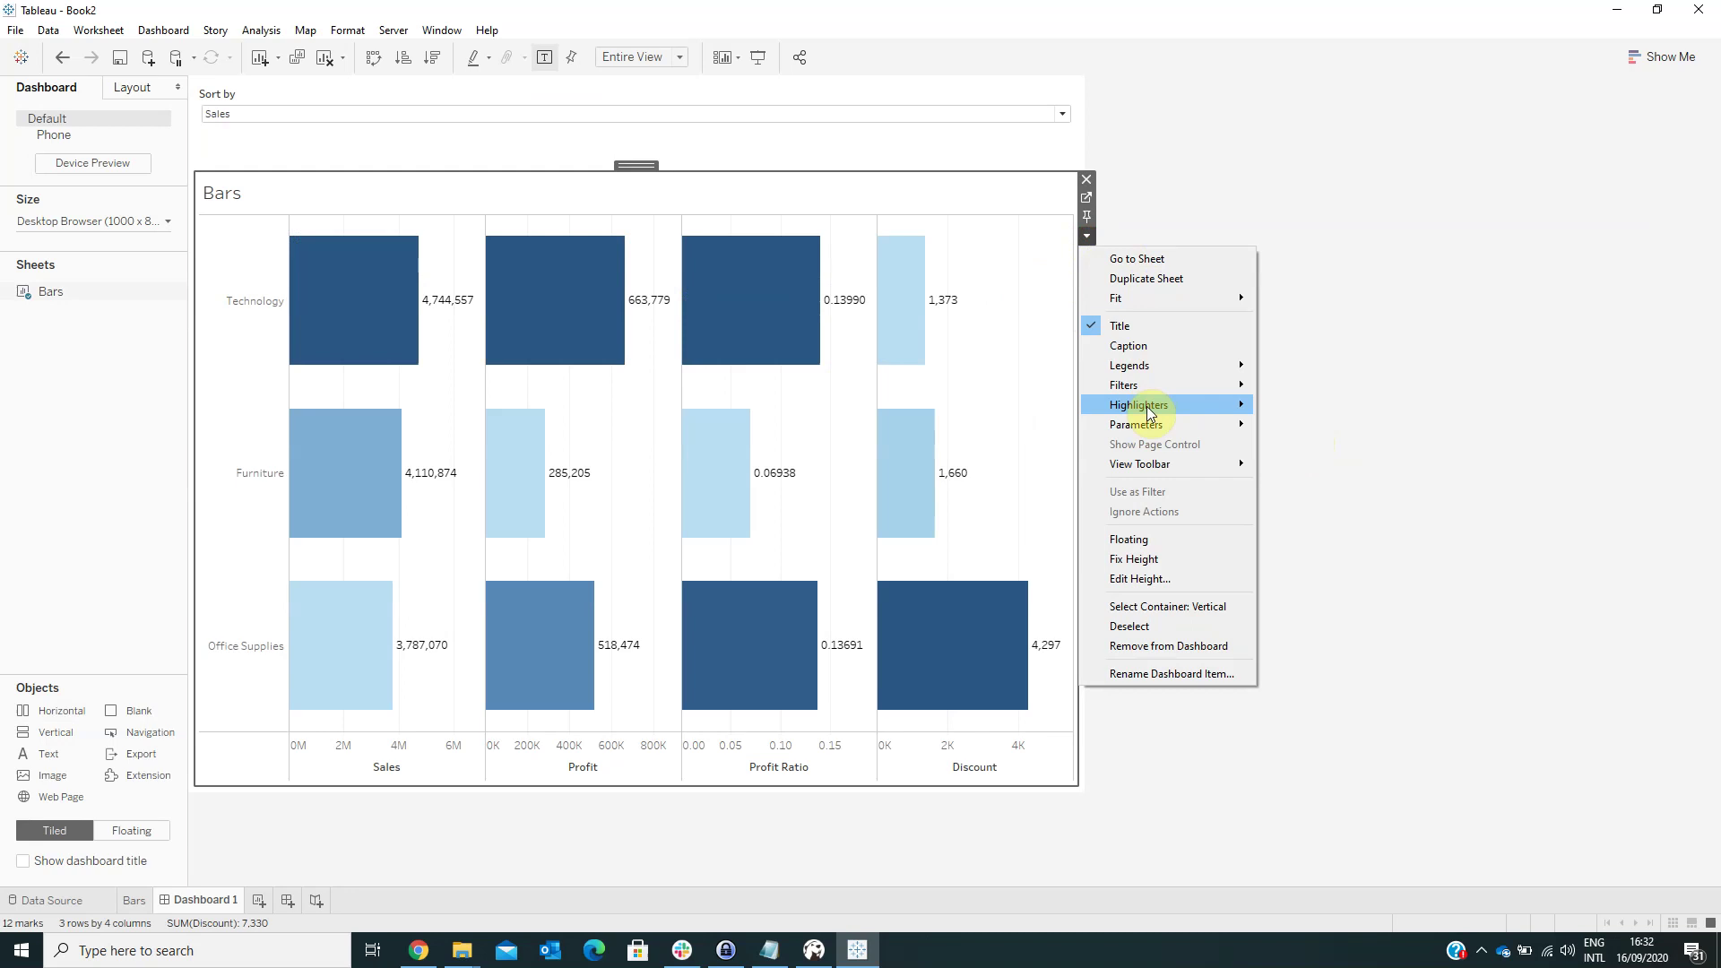
{"action": "mouse_move", "coordinate": [1175, 429]}
{"action": "left_click", "coordinate": [1291, 428]}
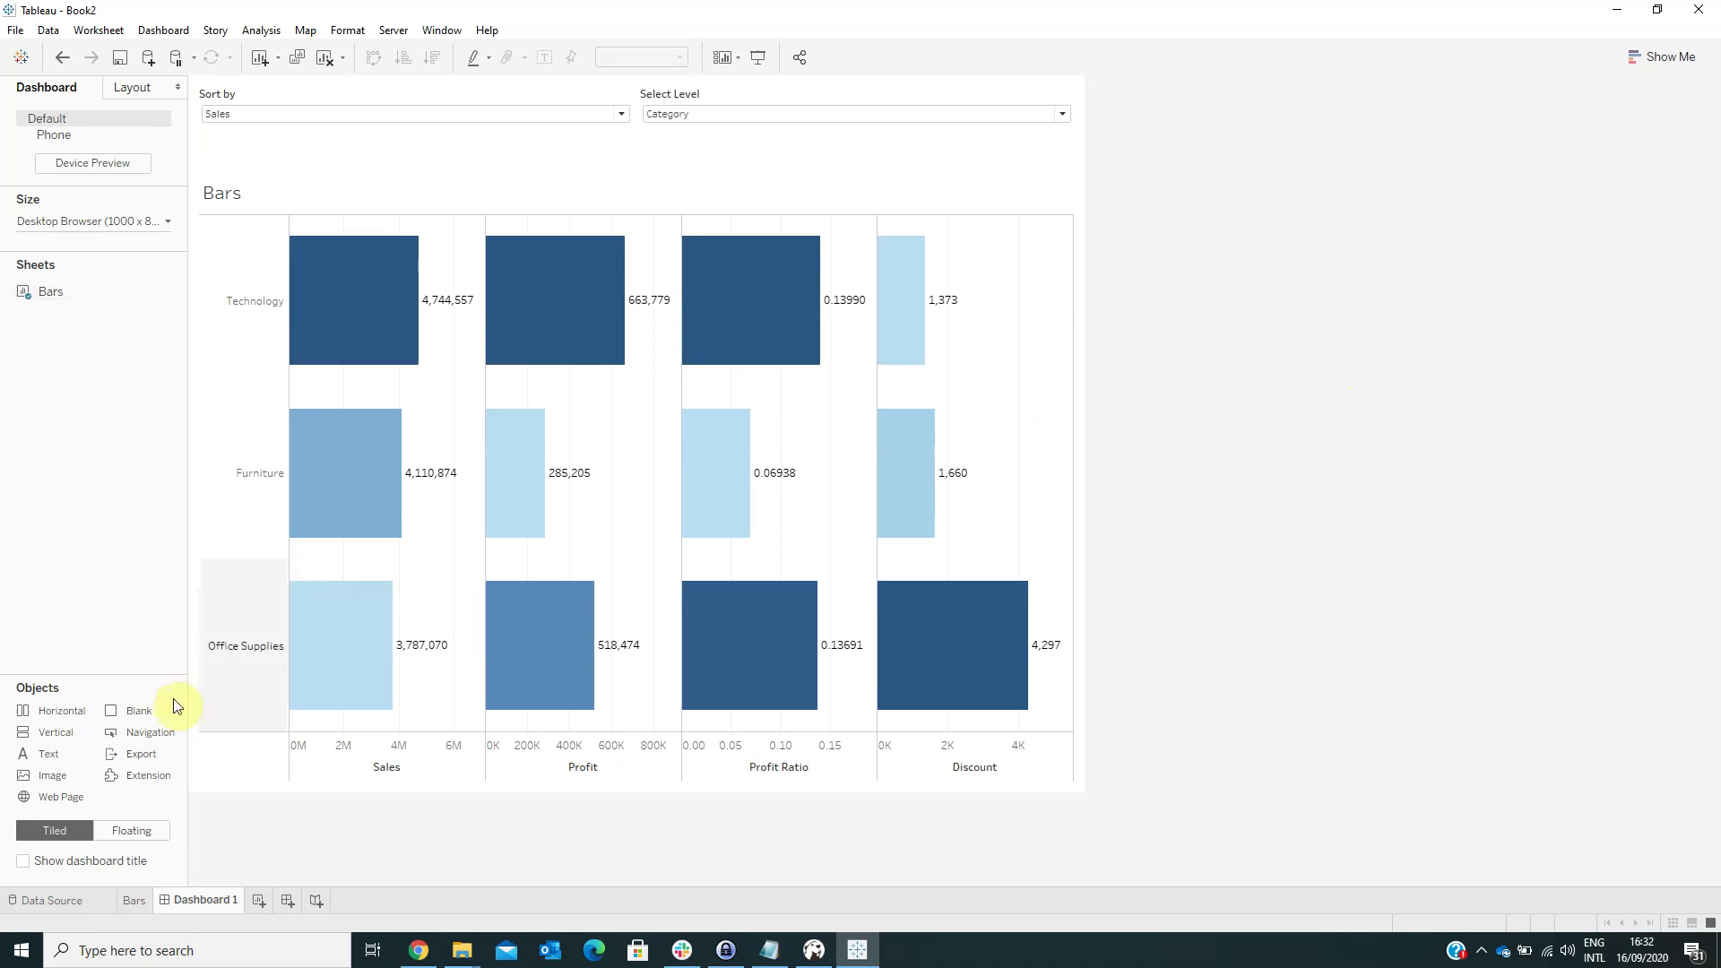
- Add blank spacers before, between and after the Sort by and Select Level controls
{"action": "left_click_drag", "start_coordinate": [162, 710], "coordinate": [239, 113]}
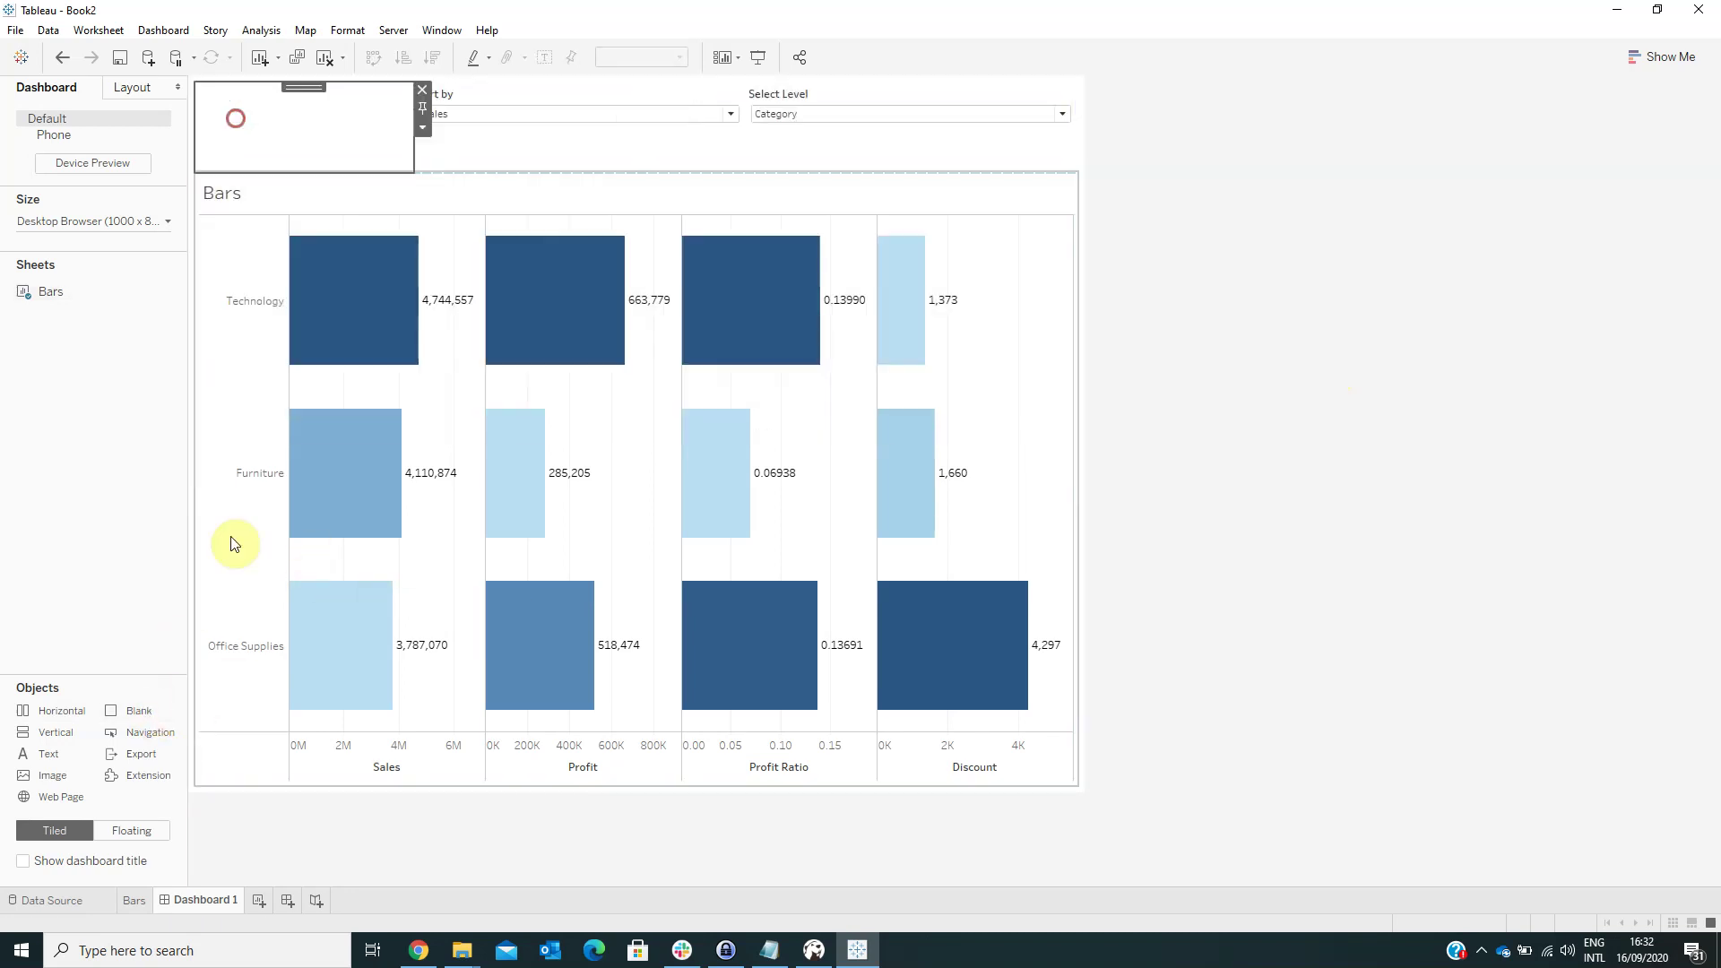
{"action": "left_click_drag", "start_coordinate": [148, 710], "coordinate": [664, 121]}
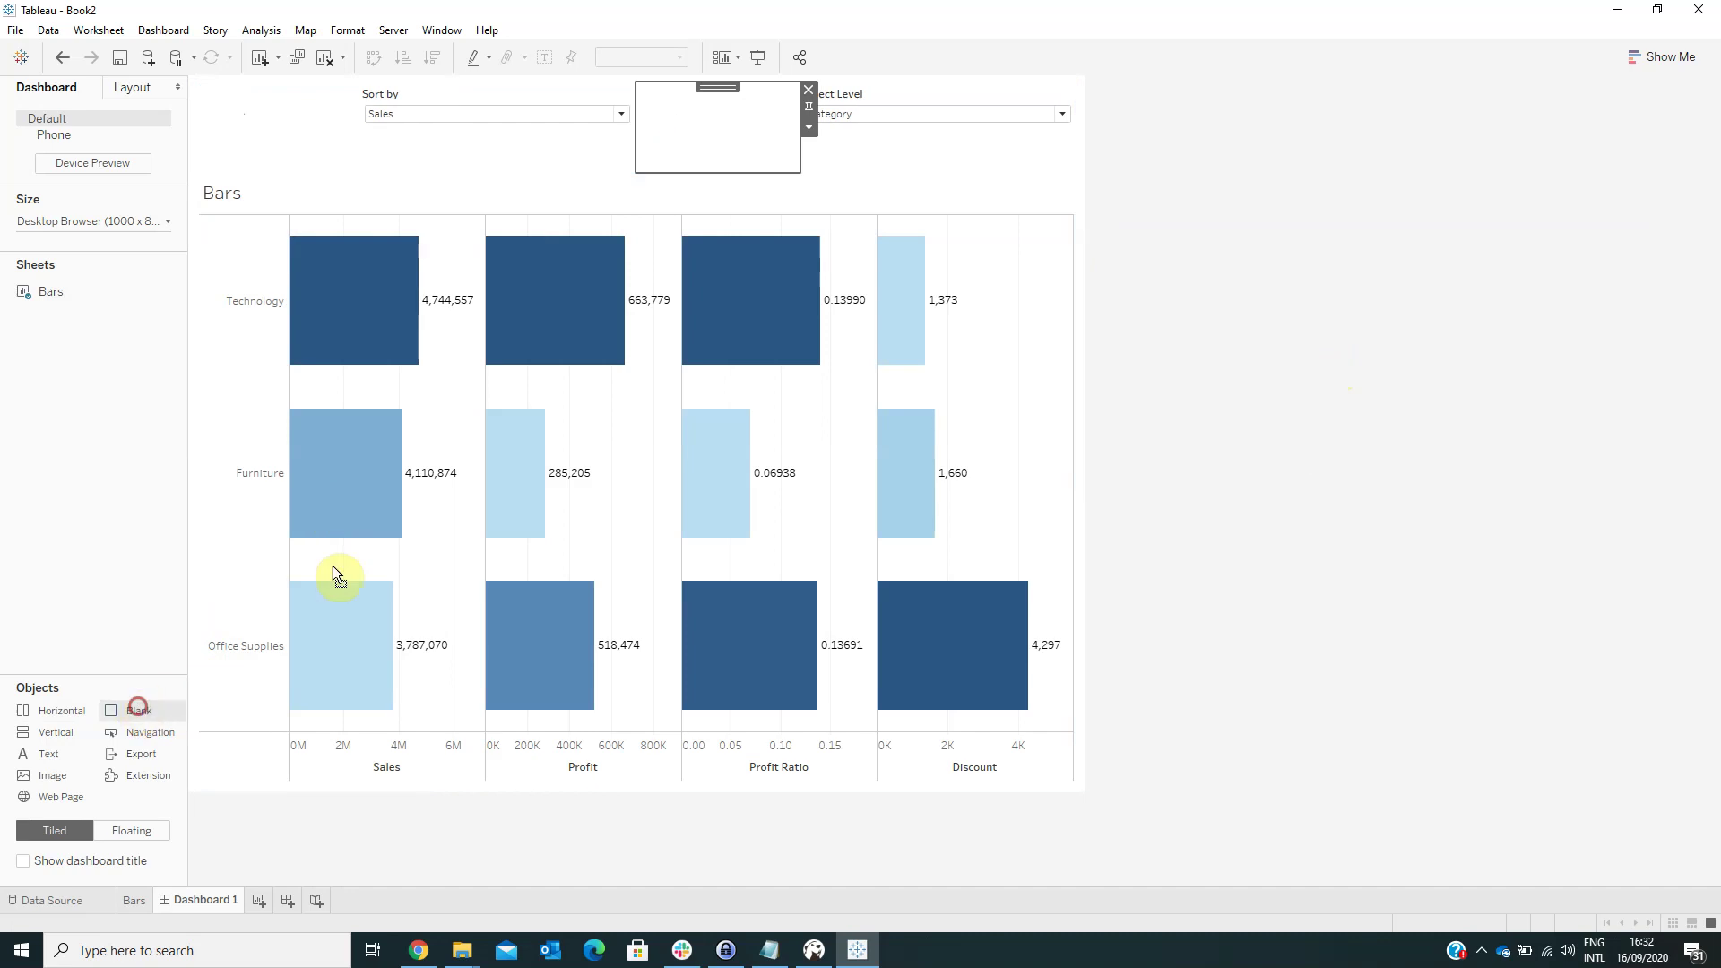
{"action": "left_click_drag", "start_coordinate": [951, 145], "coordinate": [952, 148]}
{"action": "left_click", "coordinate": [1266, 226]}
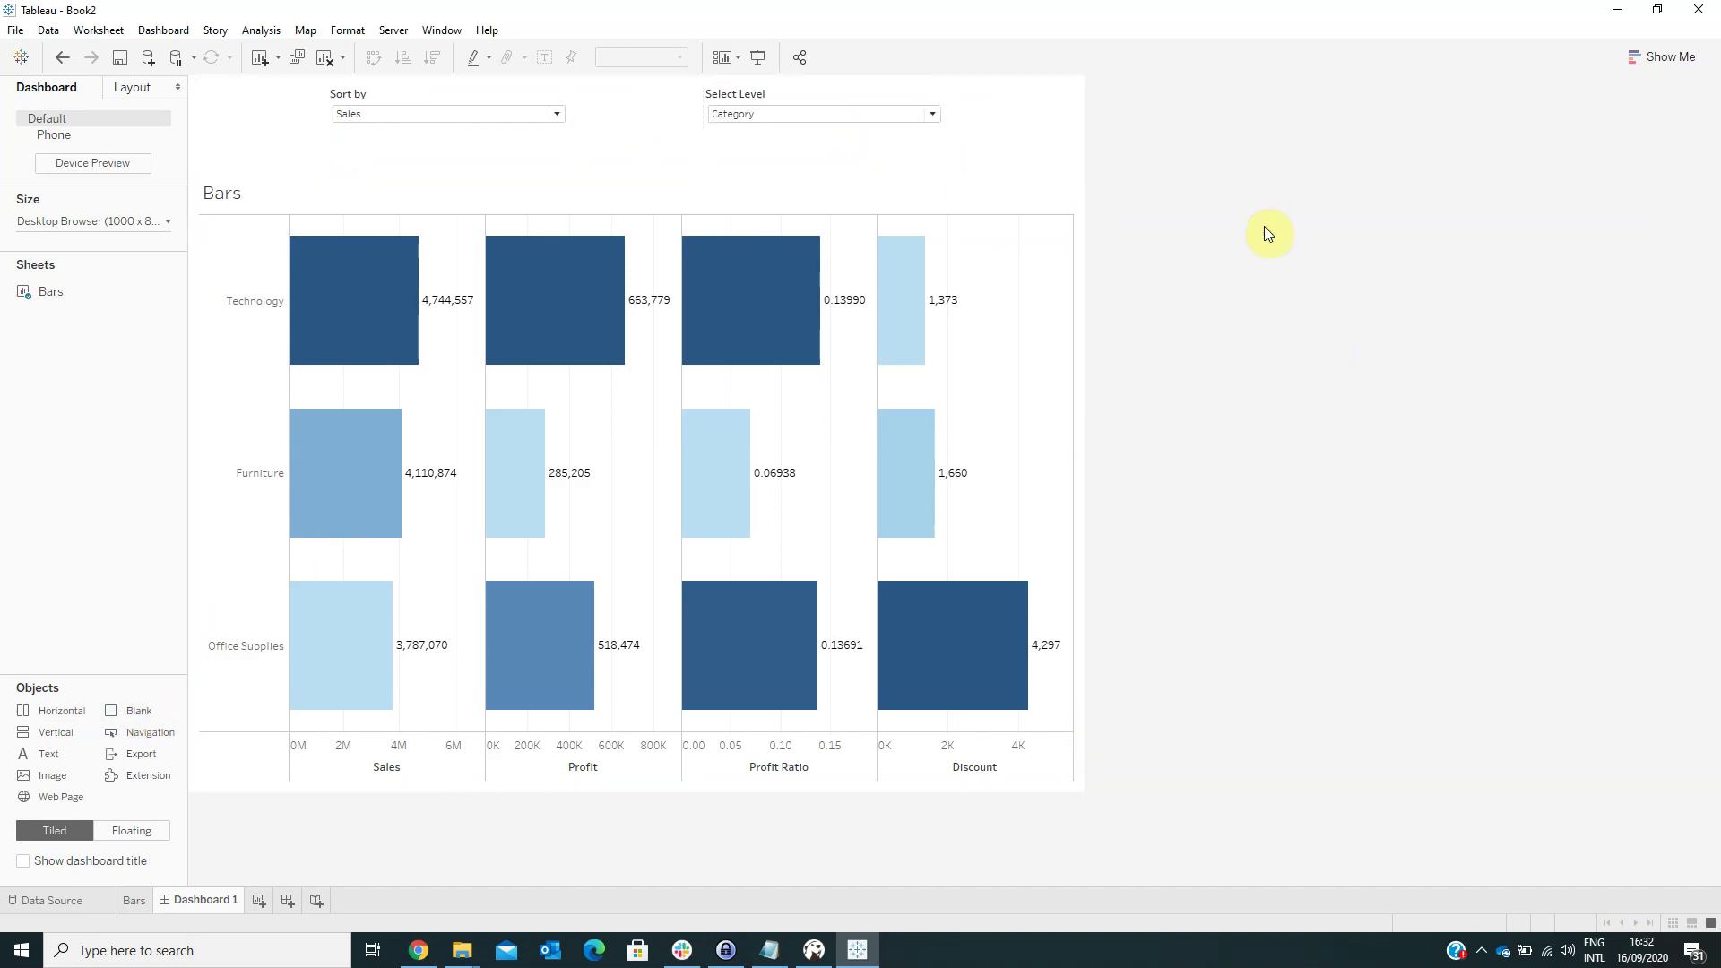
{"action": "left_click", "coordinate": [425, 176]}
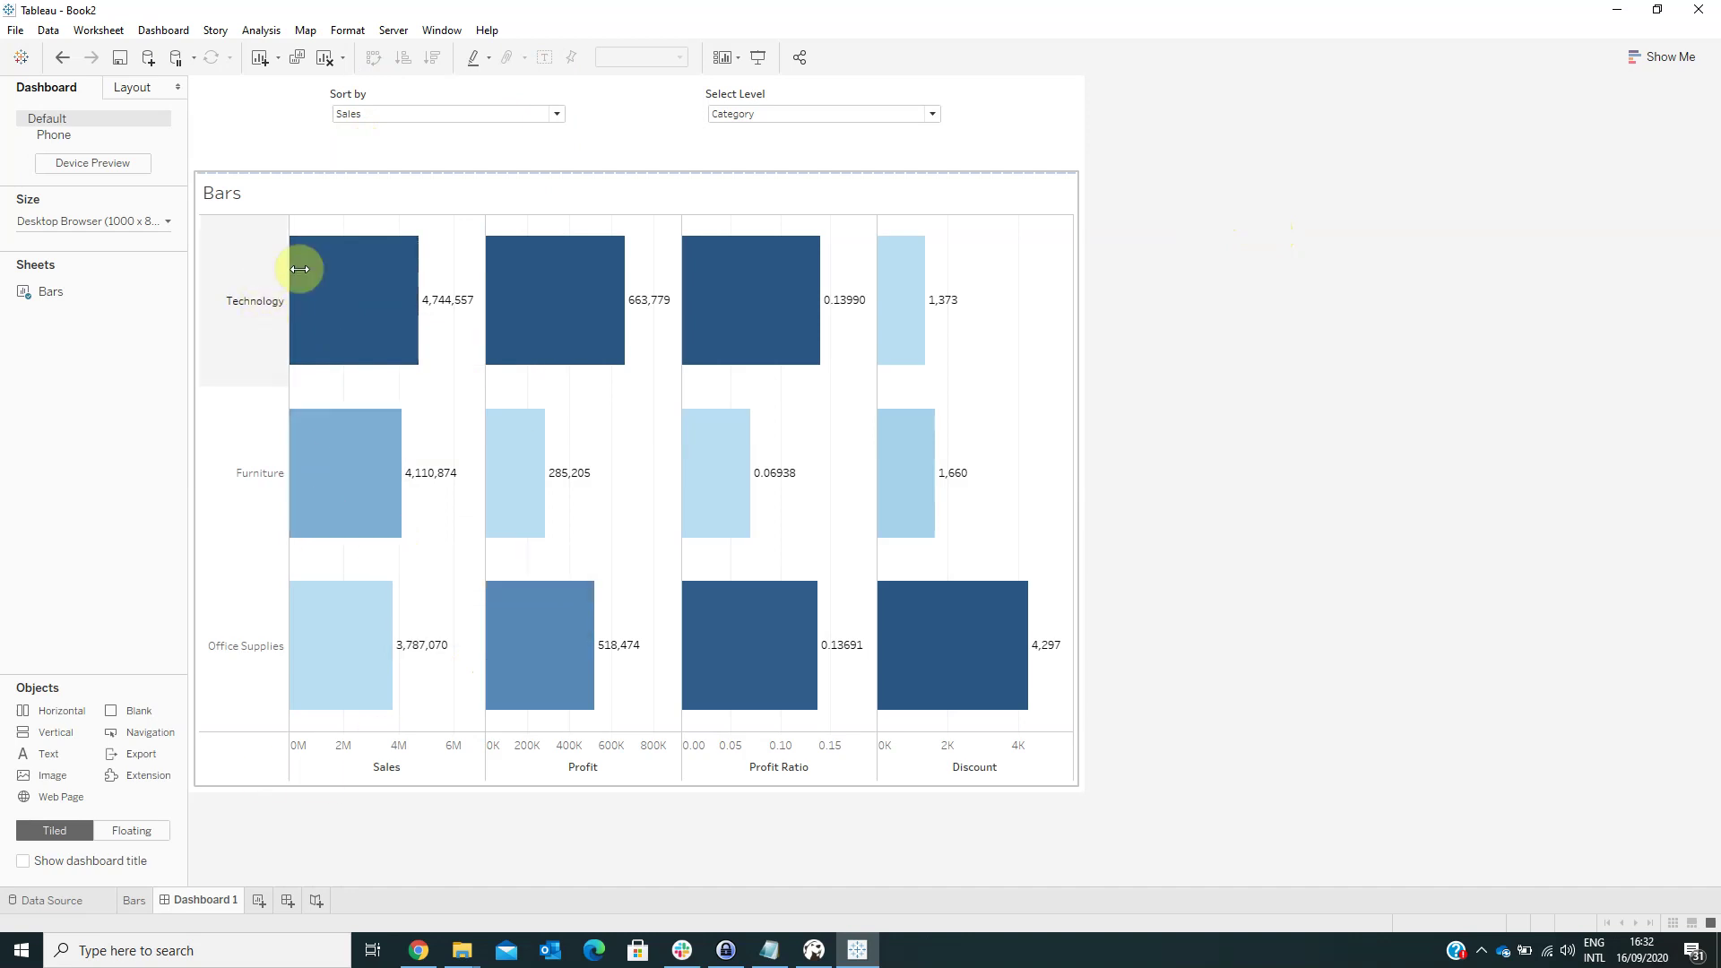
- Switch Select Level to Region, then Sub-Category, and finally Ship Mode
{"action": "left_click", "coordinate": [538, 143]}
{"action": "left_click", "coordinate": [744, 136]}
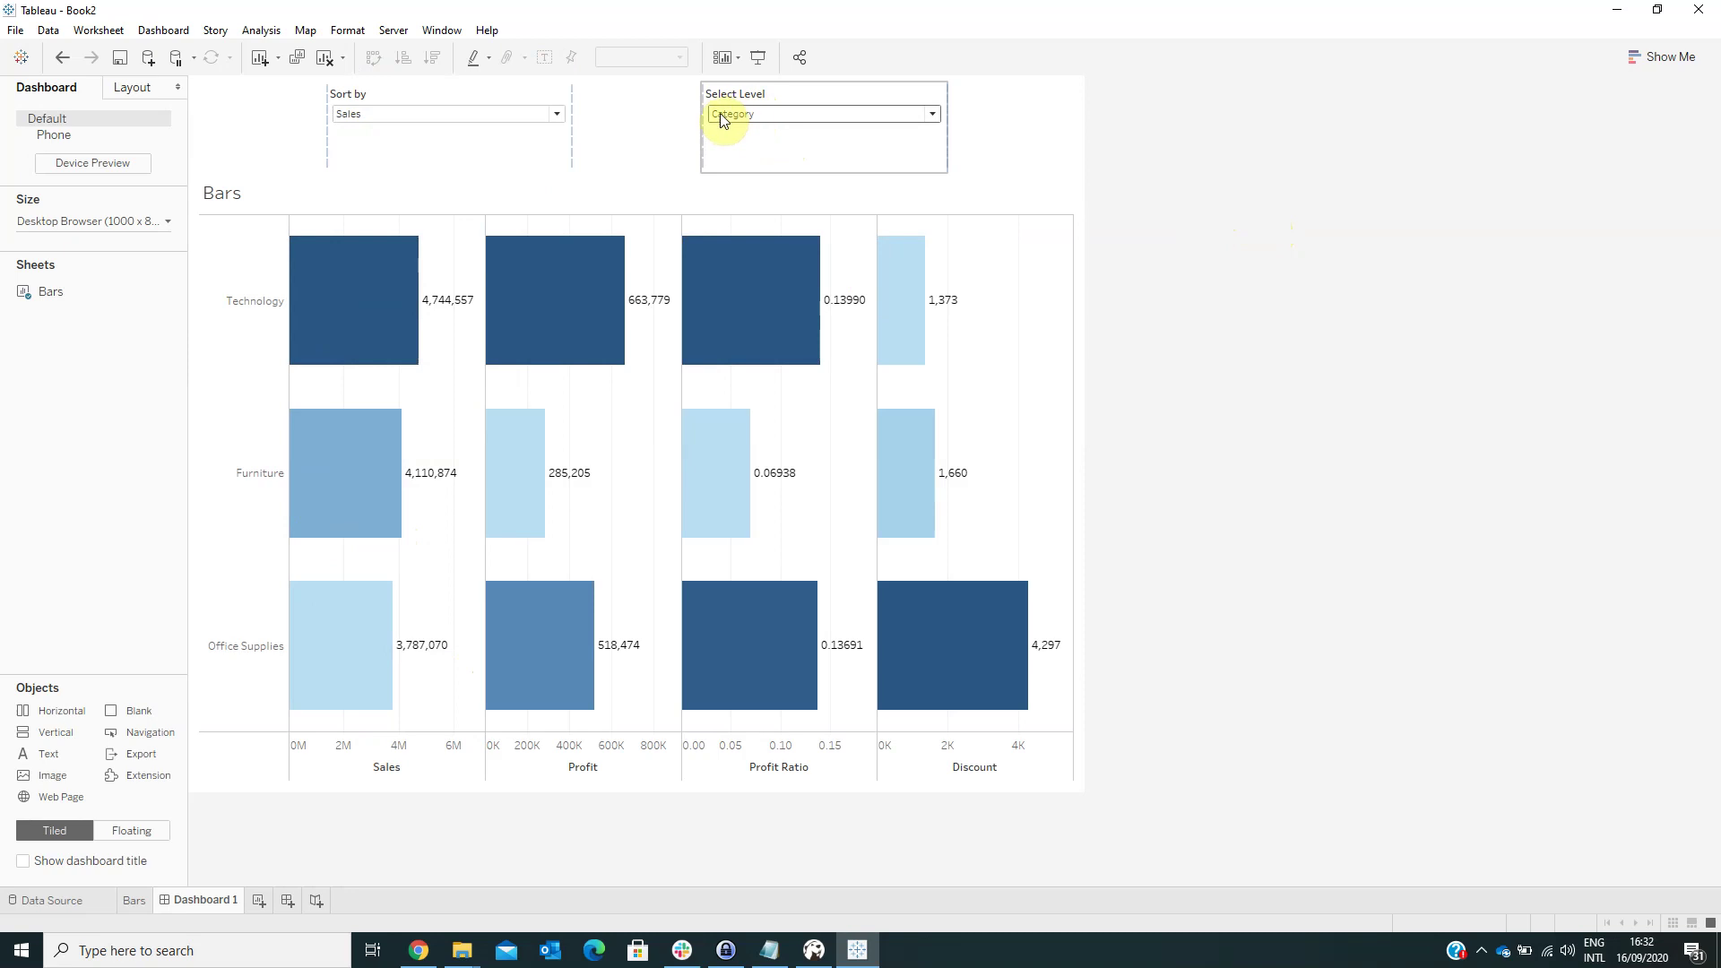
{"action": "left_click", "coordinate": [728, 115]}
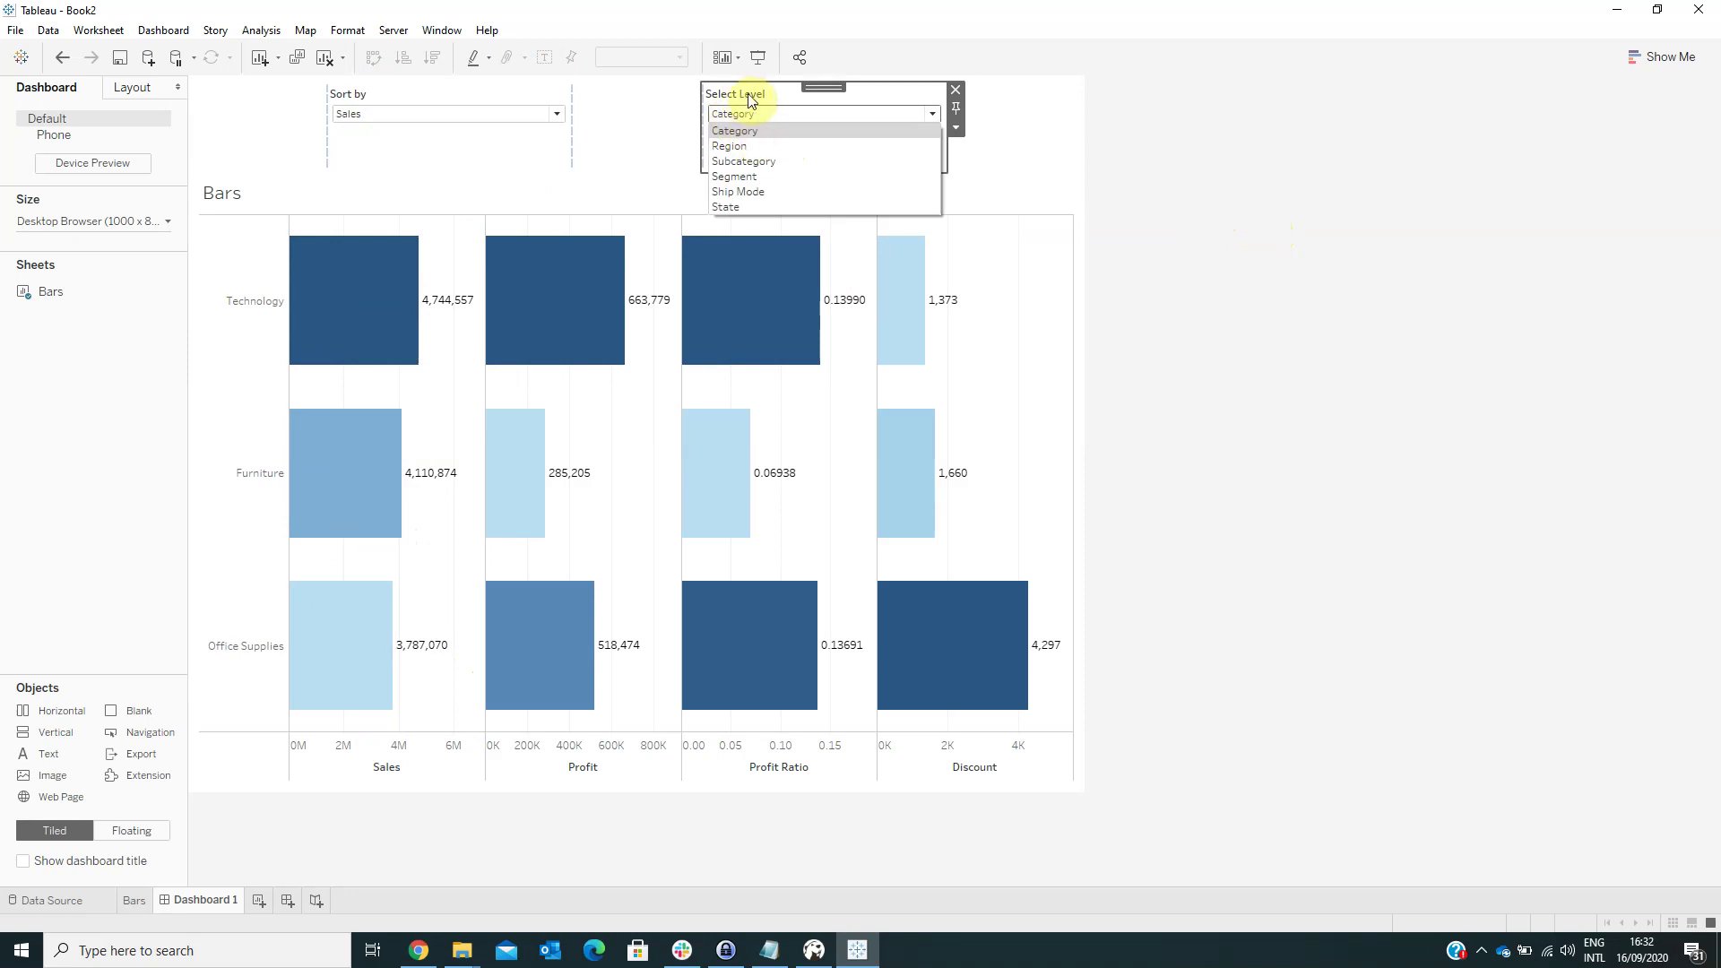
{"action": "left_click", "coordinate": [757, 145]}
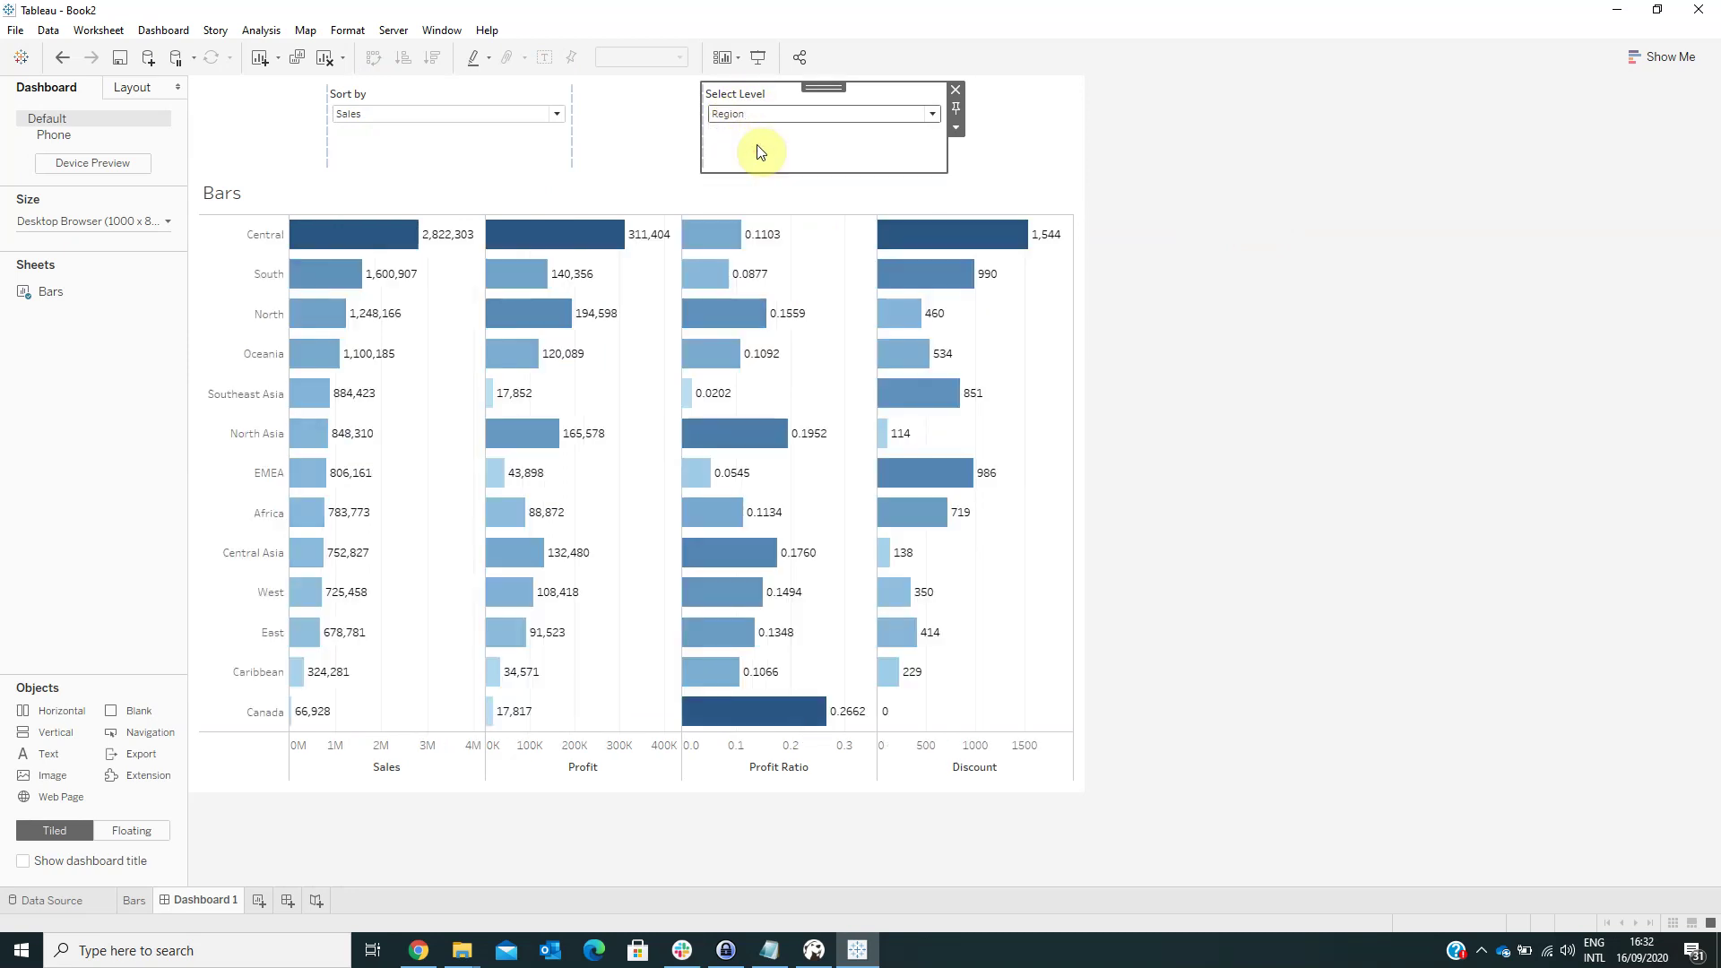
{"action": "mouse_move", "coordinate": [311, 325]}
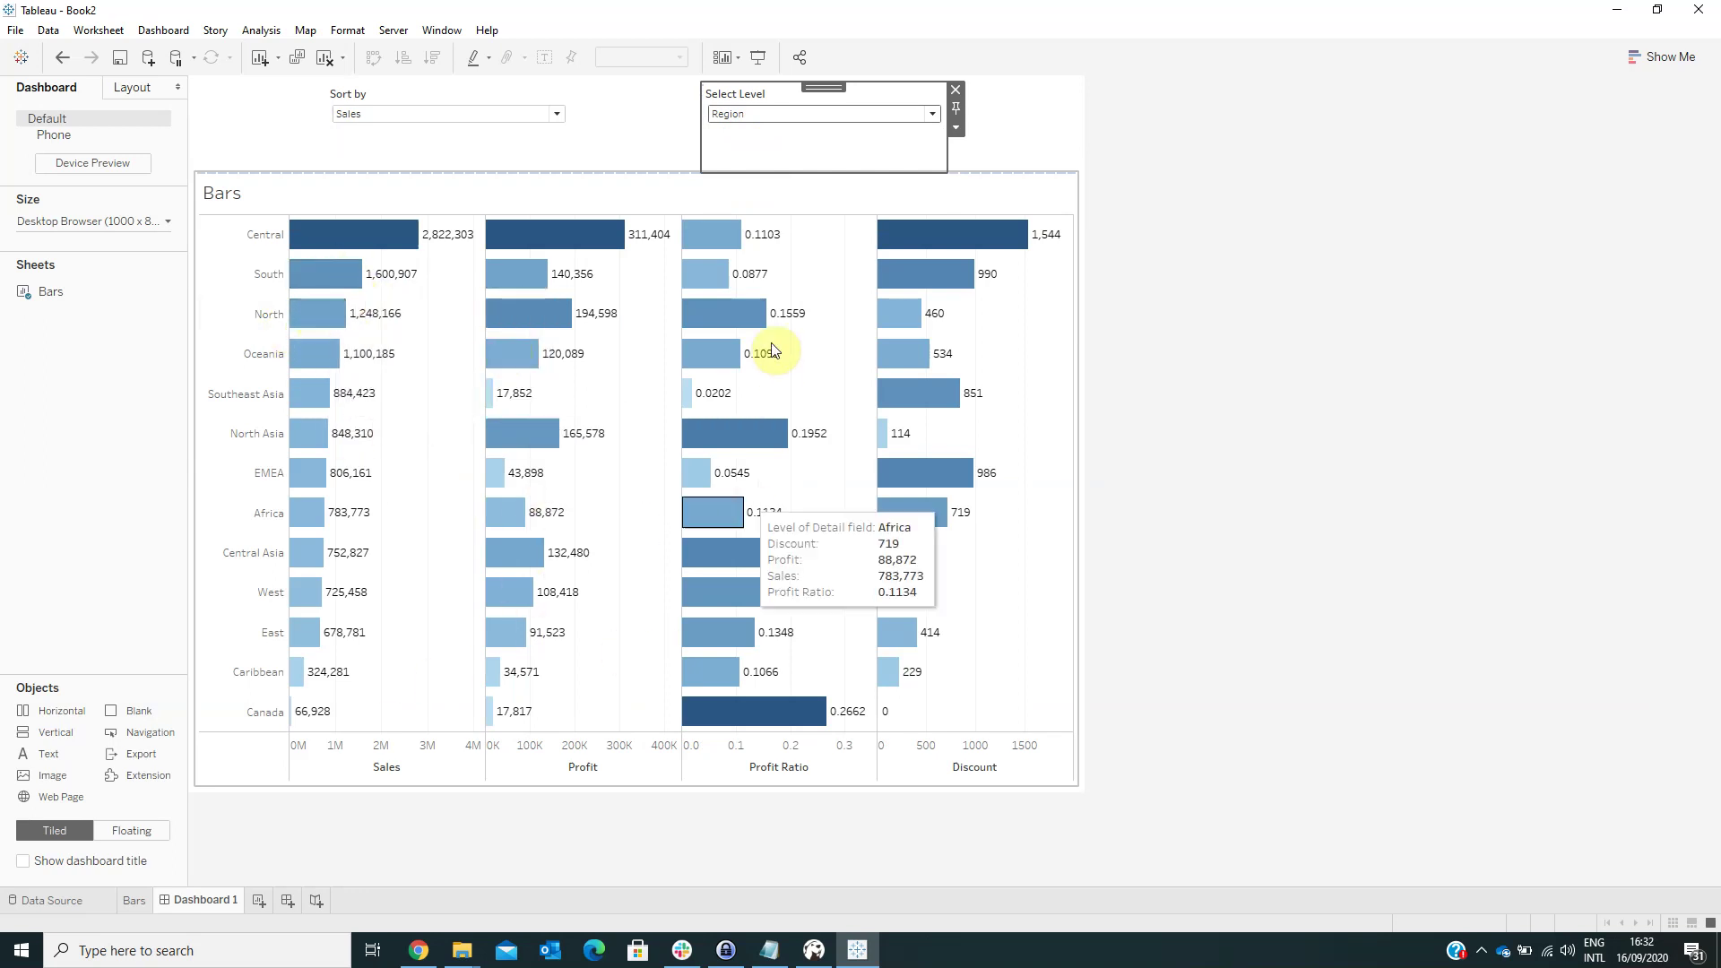
{"action": "left_click", "coordinate": [748, 115]}
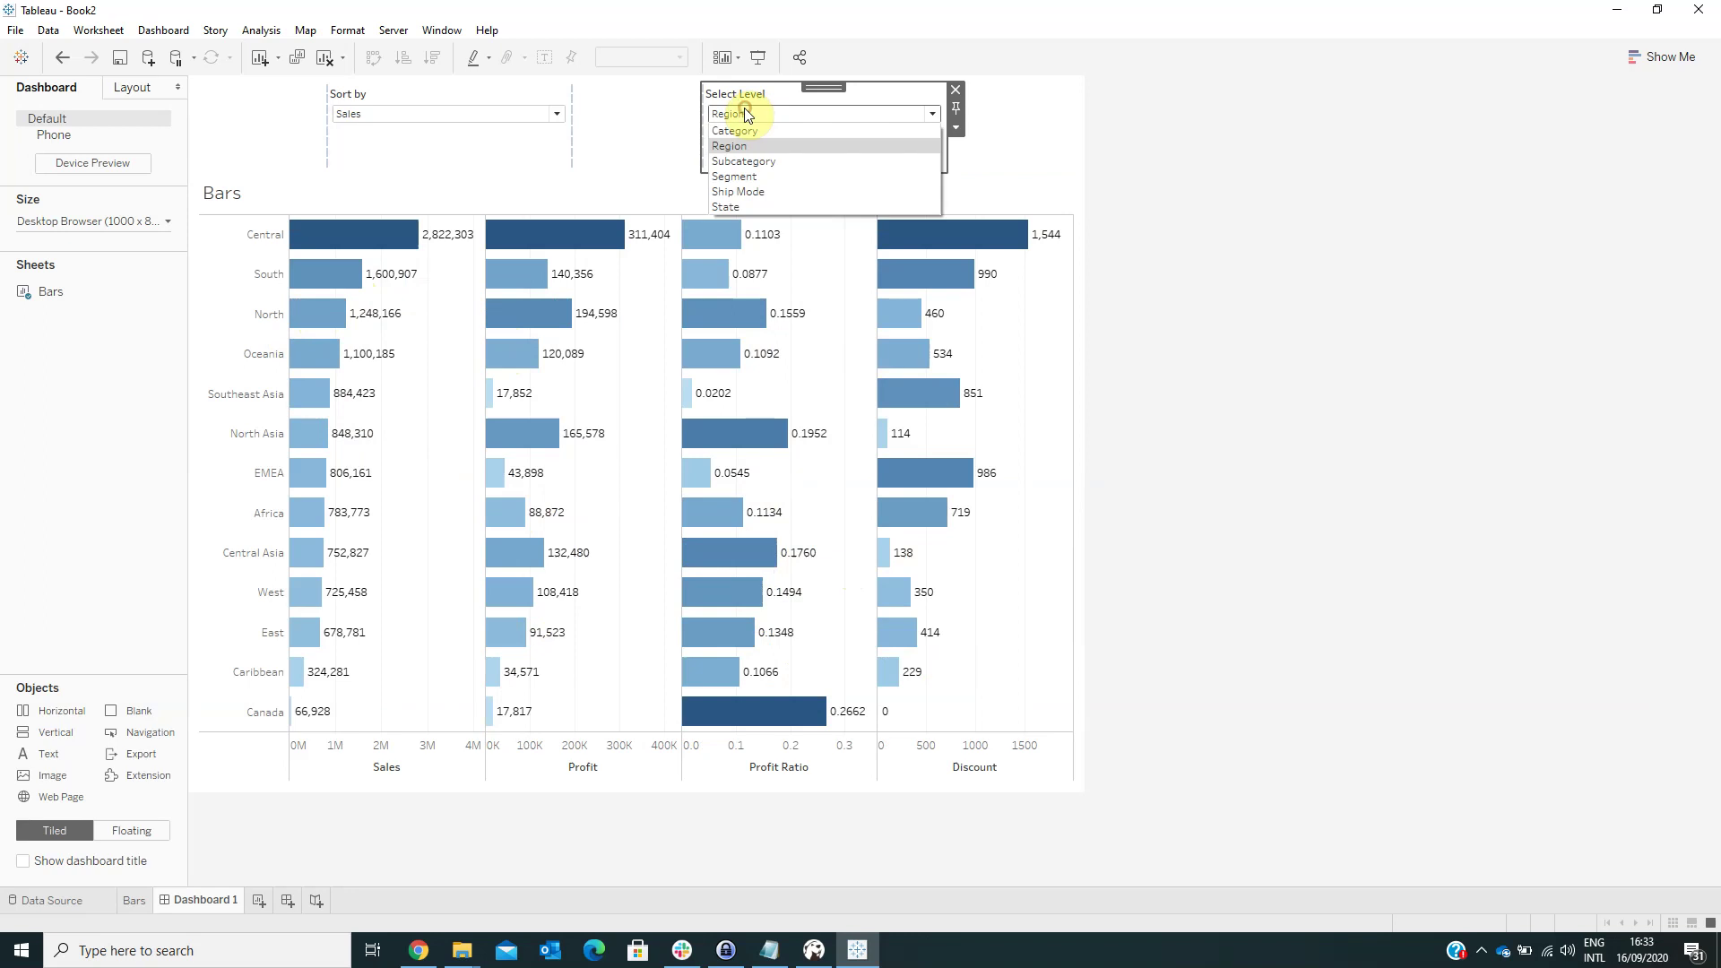
{"action": "left_click", "coordinate": [735, 160]}
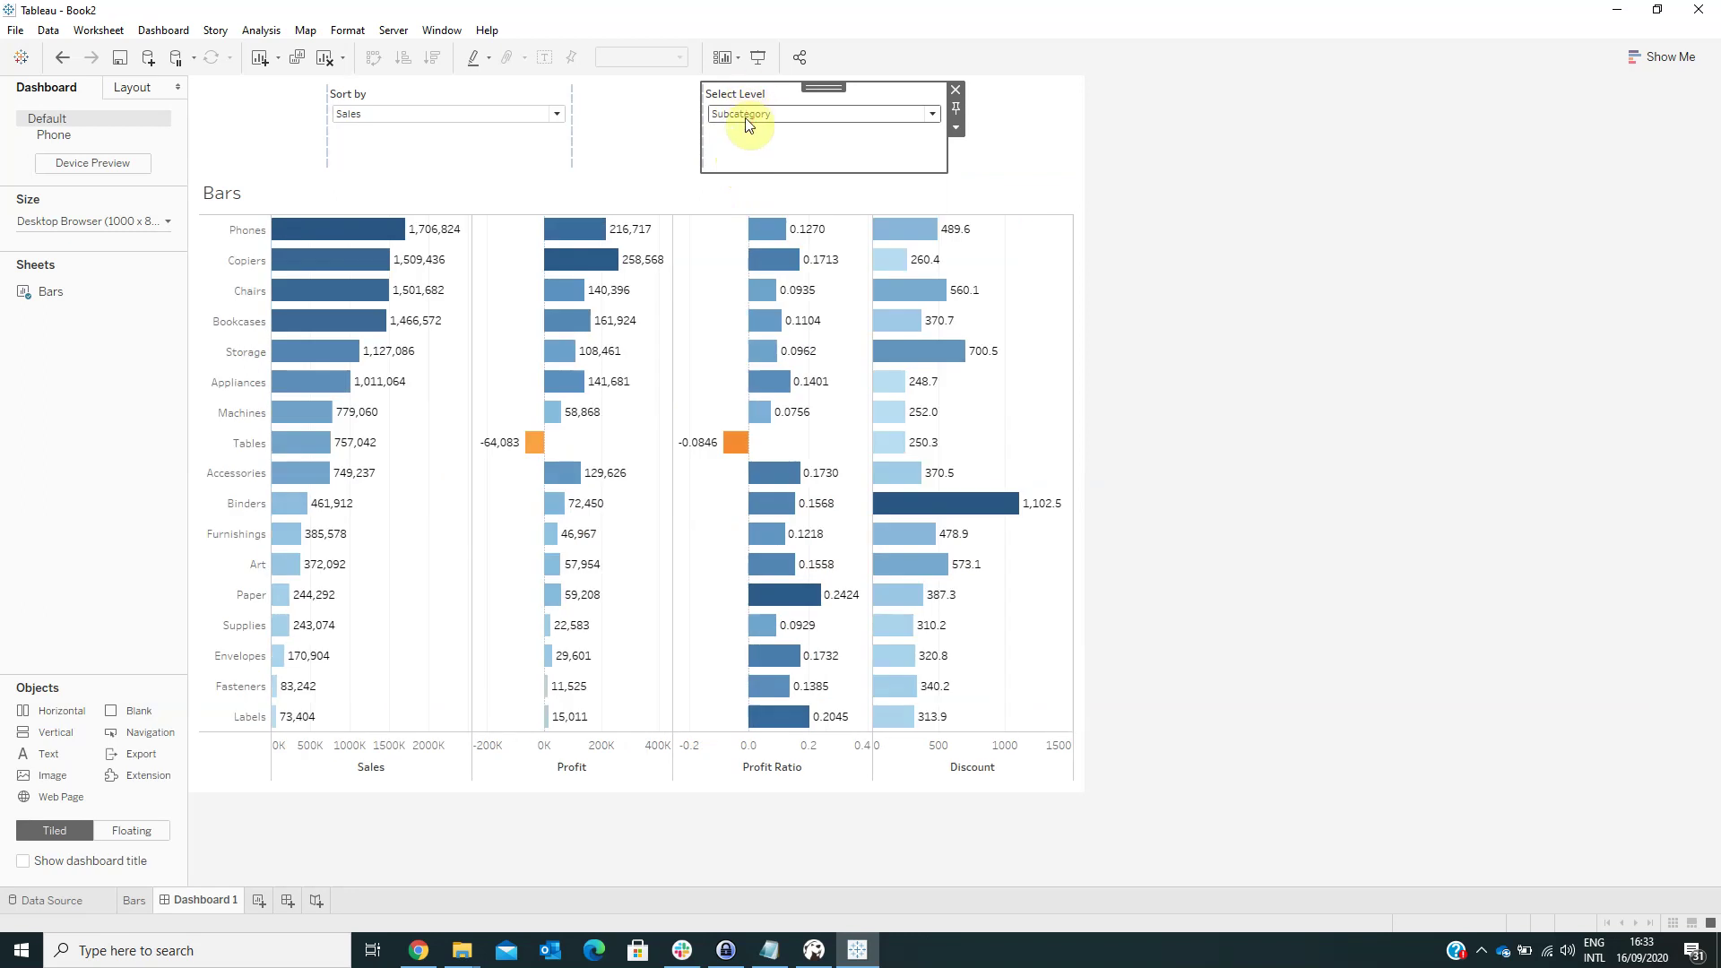
{"action": "left_click", "coordinate": [746, 114]}
{"action": "left_click", "coordinate": [744, 190]}
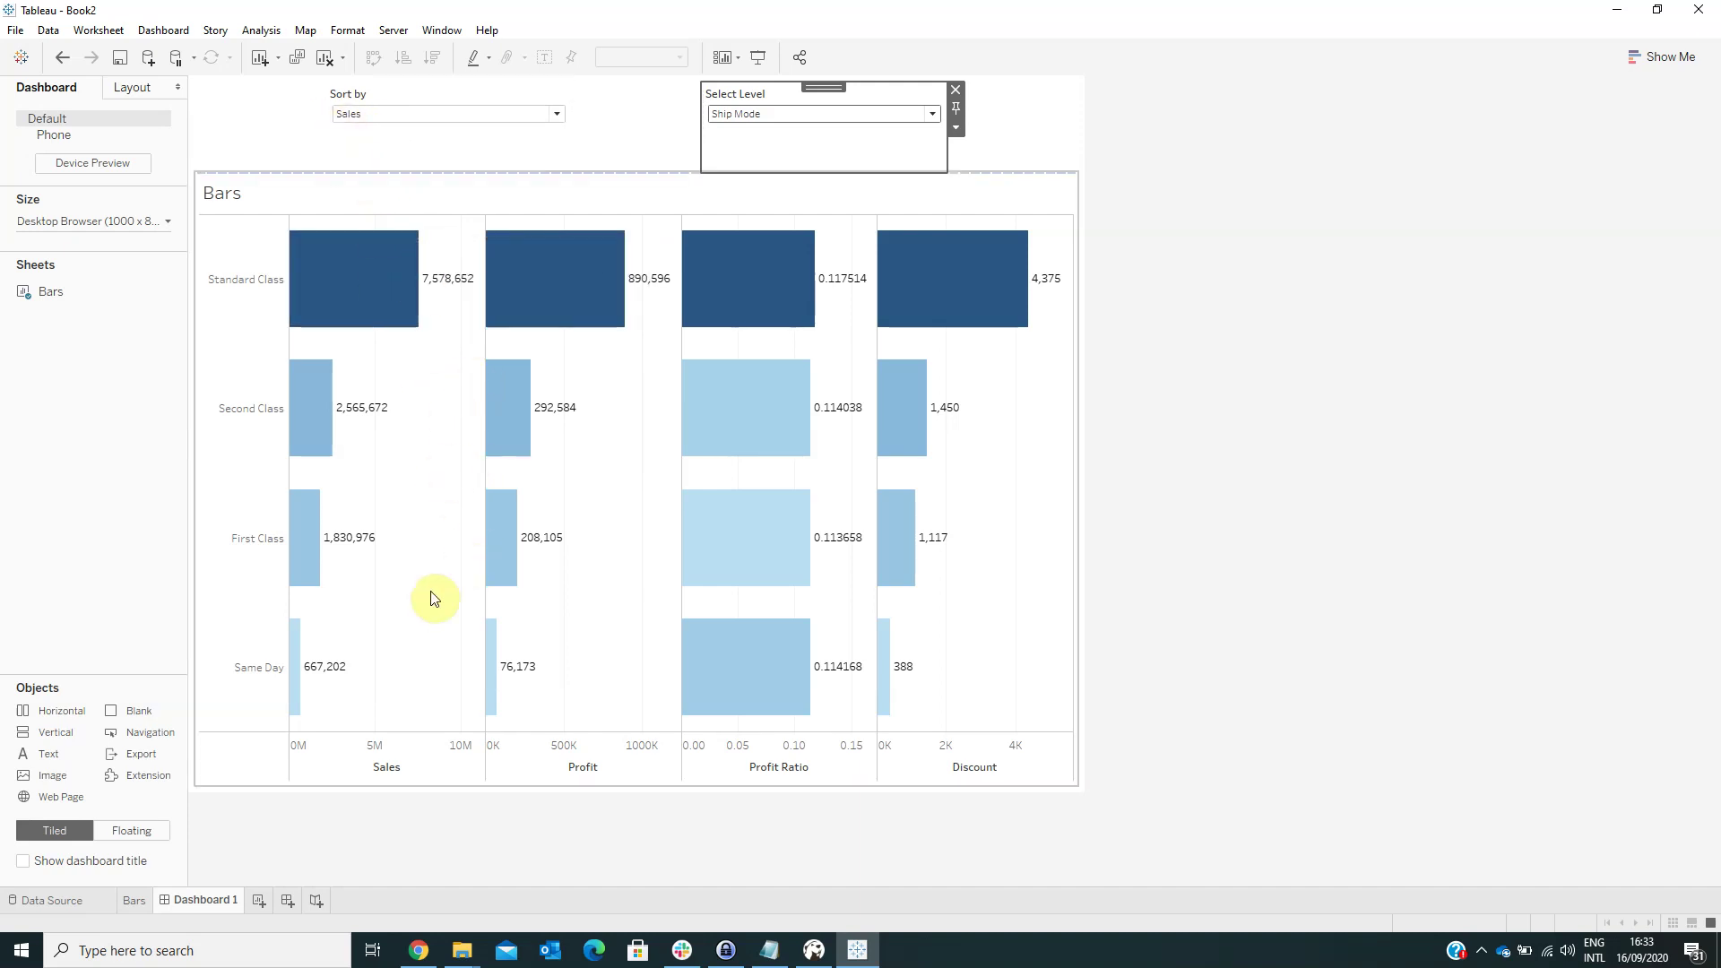
- Change Sort by to Profit, then Discount, and finally Profit Ratio
{"action": "left_click", "coordinate": [397, 112]}
{"action": "left_click", "coordinate": [380, 151]}
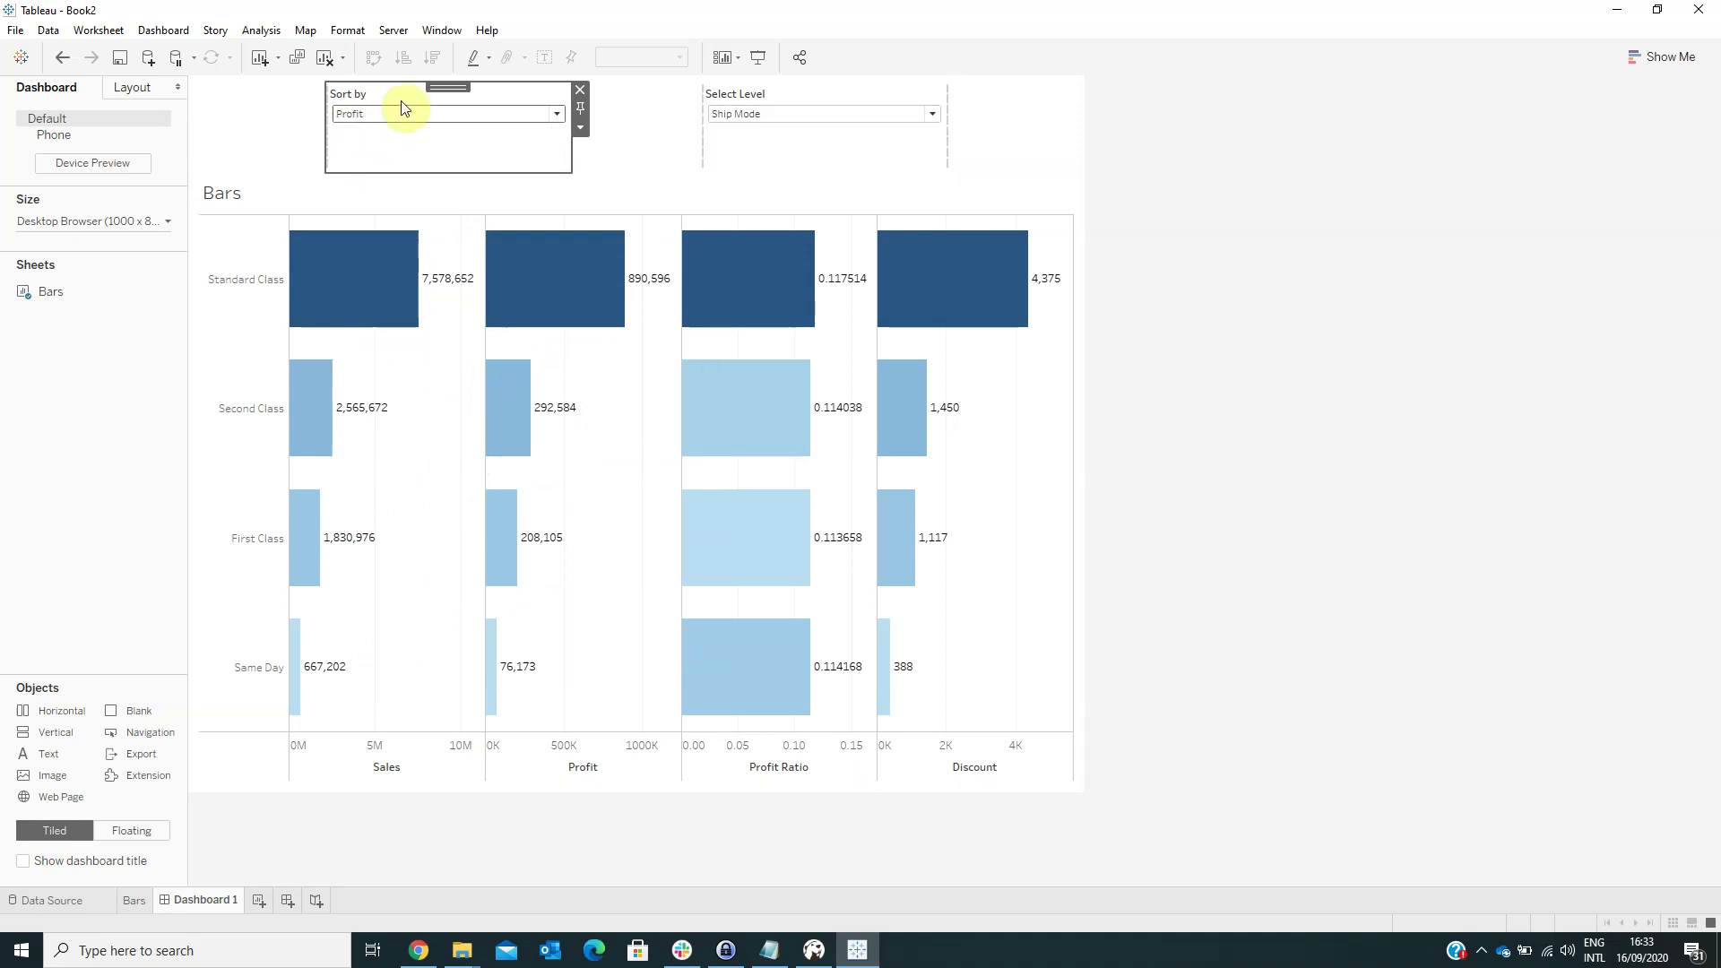
{"action": "left_click", "coordinate": [360, 113]}
{"action": "left_click", "coordinate": [359, 176]}
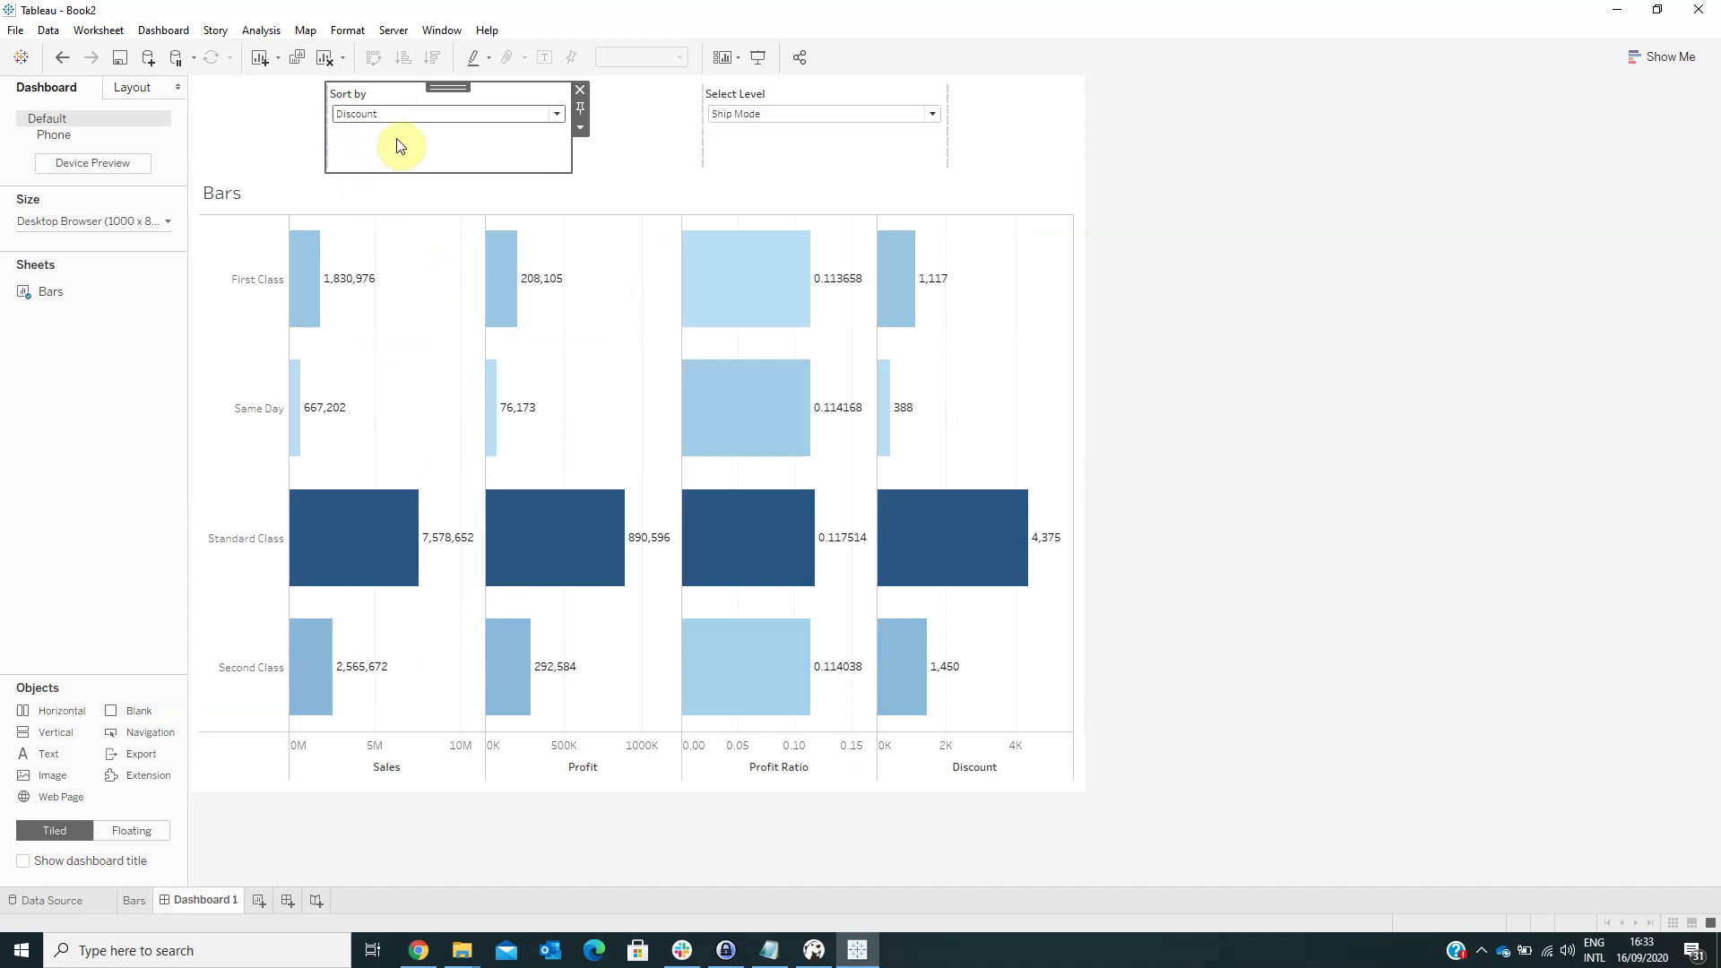
{"action": "left_click", "coordinate": [388, 115]}
{"action": "left_click", "coordinate": [365, 161]}
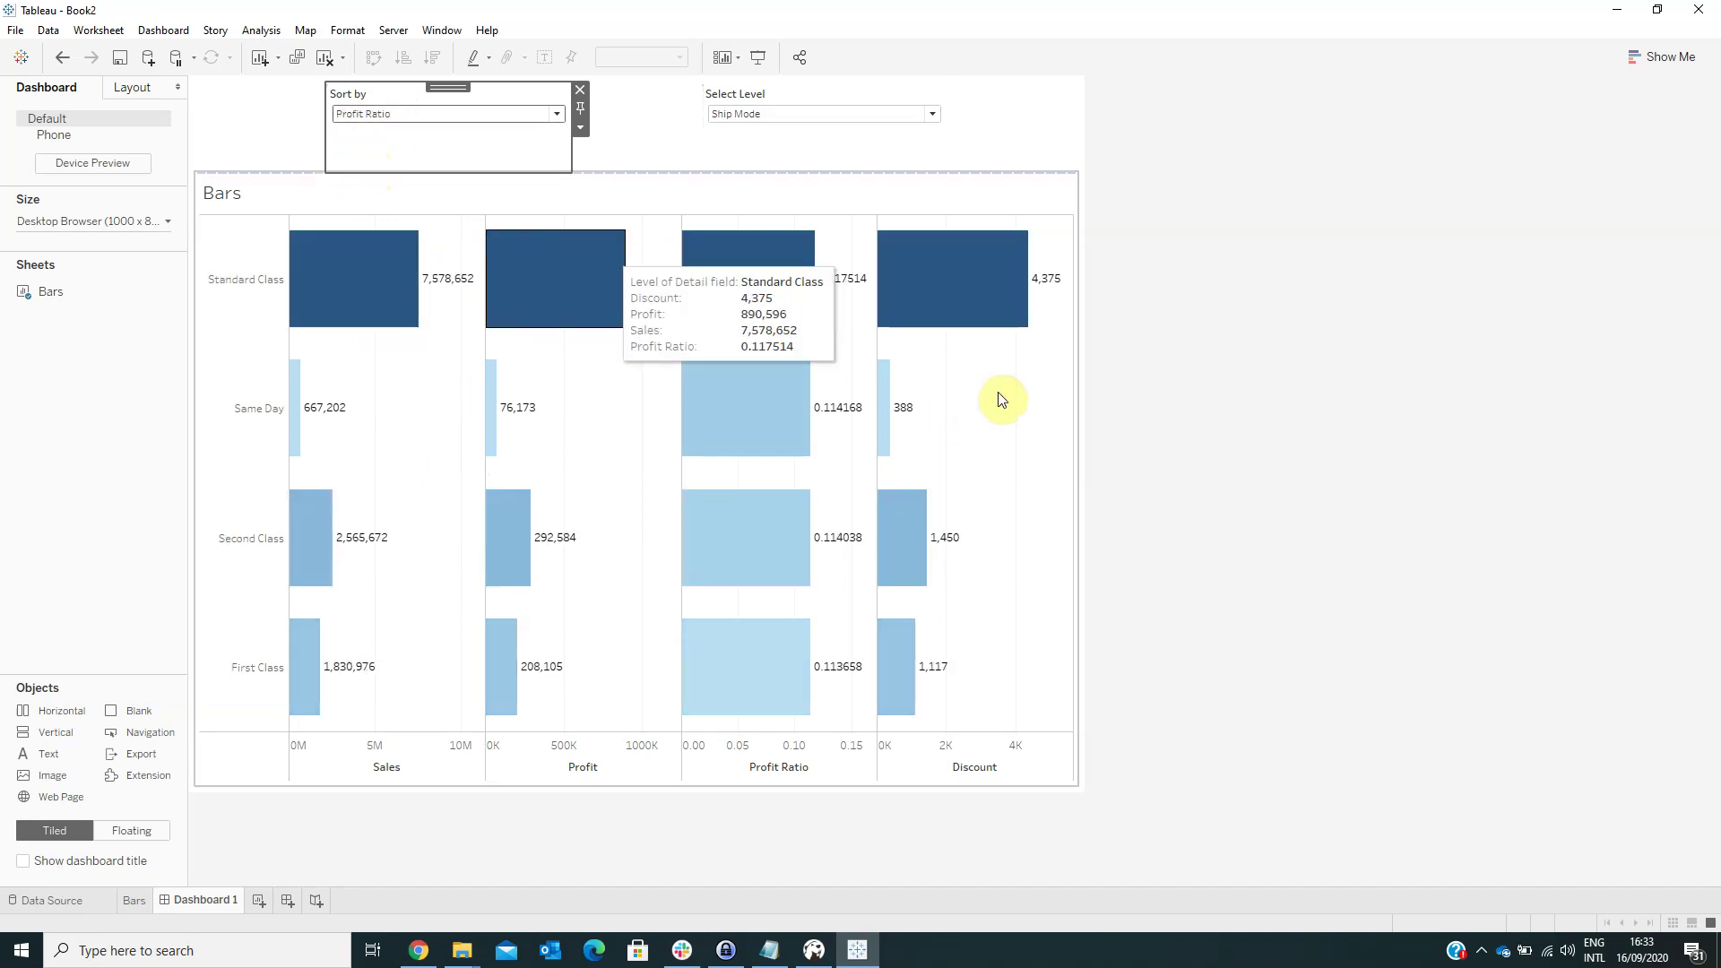
- Set Select Level to Category, then Region, and clear the dashboard selection
{"action": "left_click", "coordinate": [778, 113]}
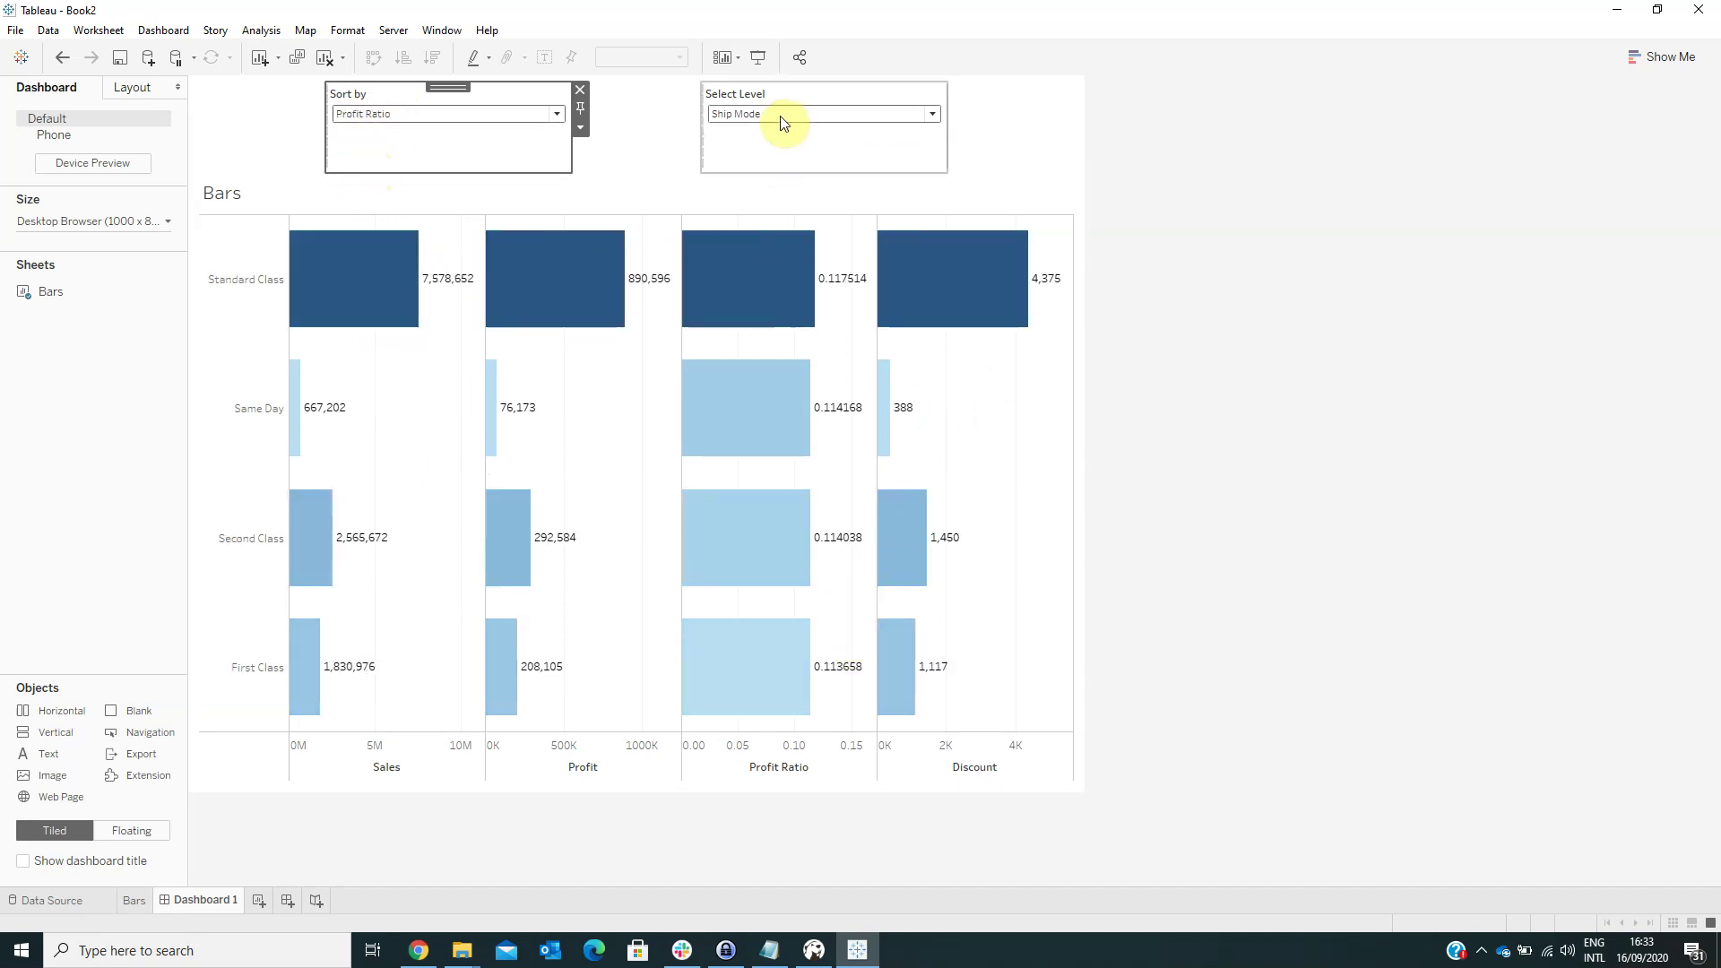
{"action": "left_click", "coordinate": [762, 131]}
{"action": "left_click", "coordinate": [769, 111]}
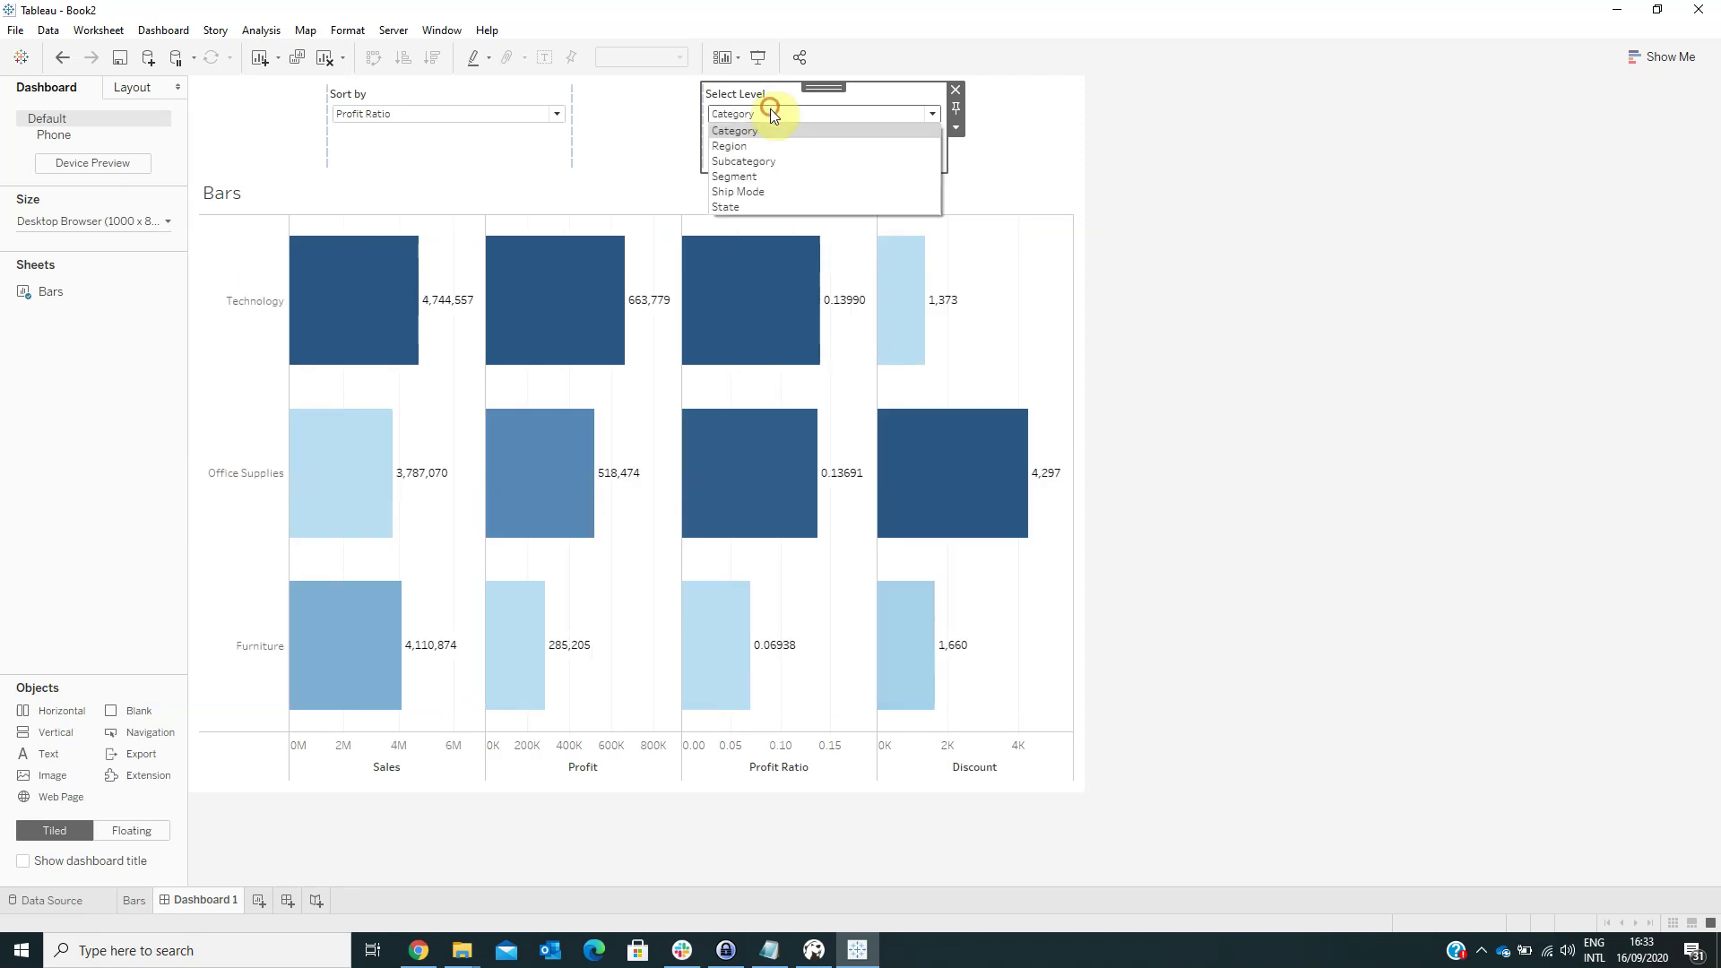
{"action": "left_click", "coordinate": [763, 145]}
{"action": "left_click", "coordinate": [1183, 353]}
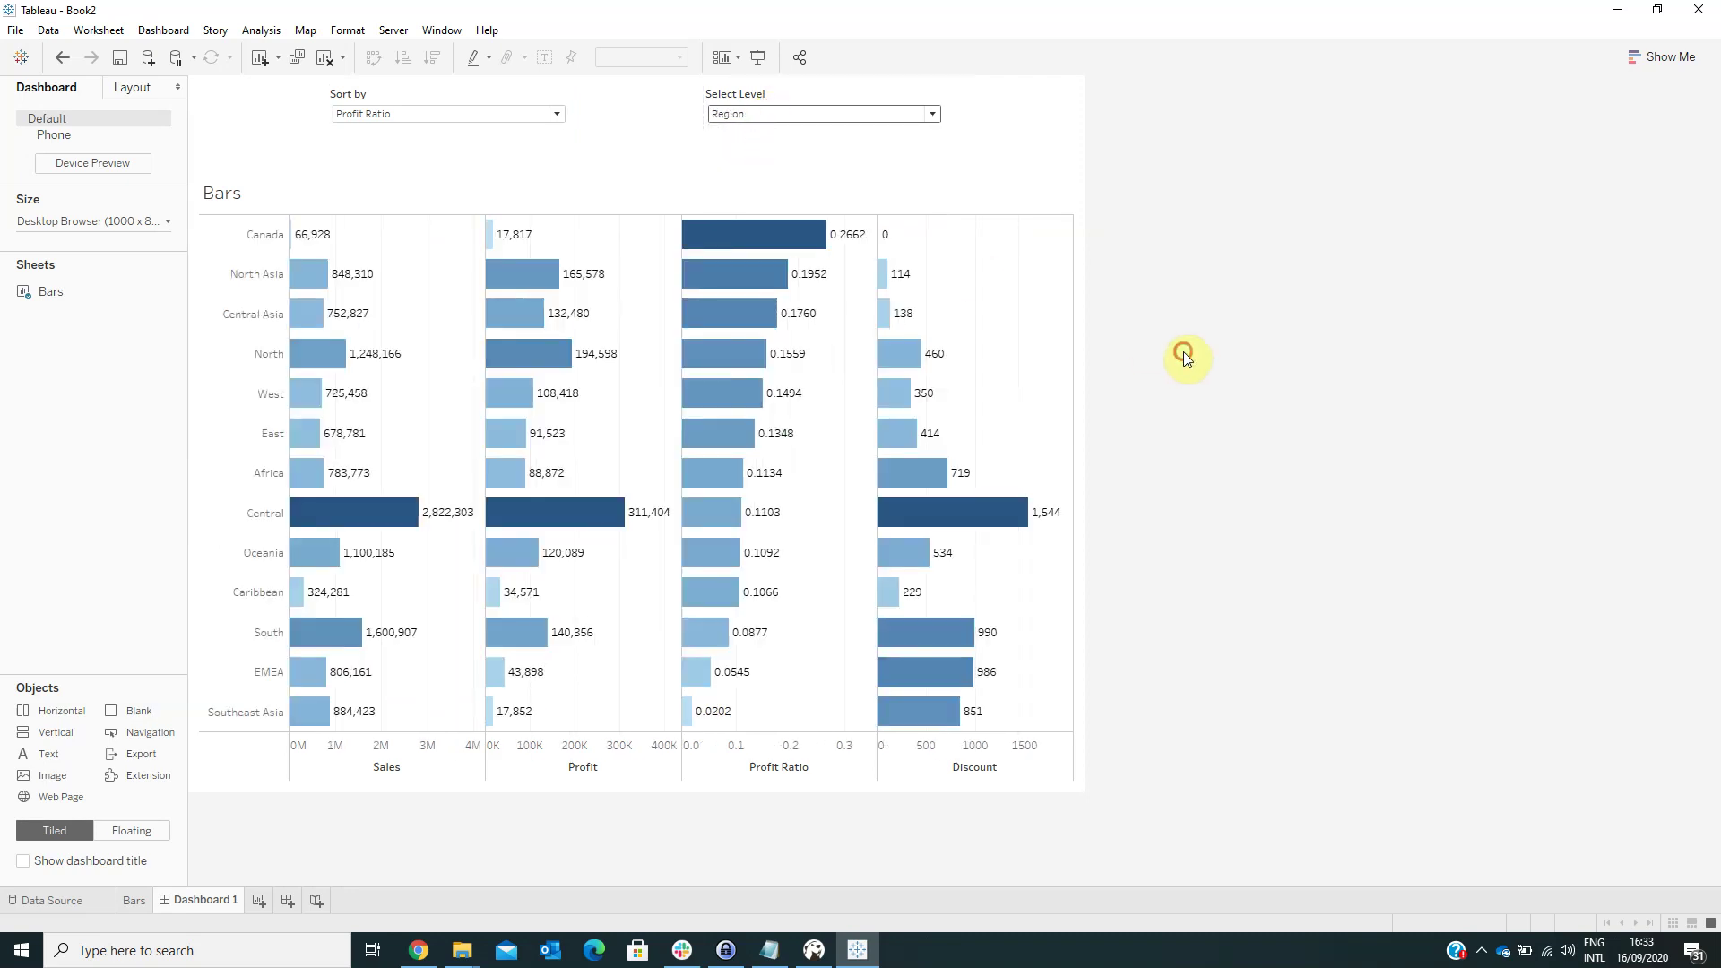